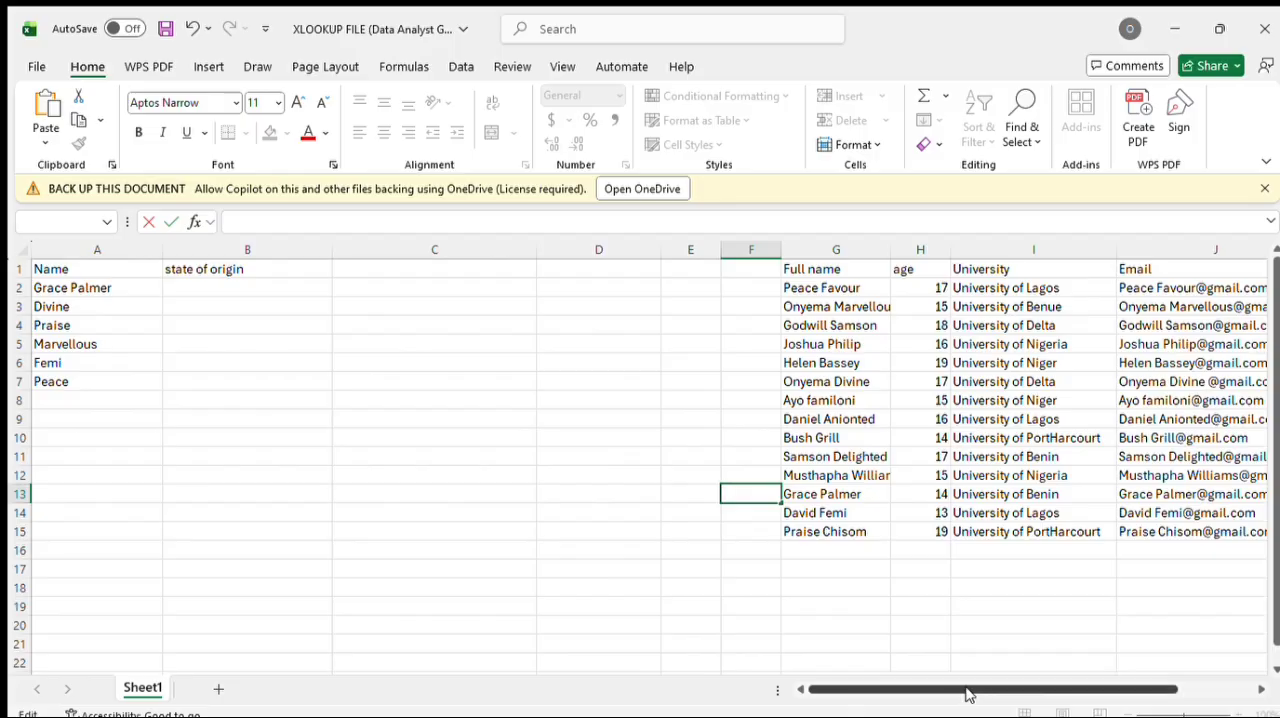
pyautogui.moveTo(968, 694); pyautogui.dragTo(883, 705)
pyautogui.moveTo(997, 689)
pyautogui.mouseDown()
pyautogui.moveTo(1097, 688)
pyautogui.moveTo(983, 688)
pyautogui.mouseUp()
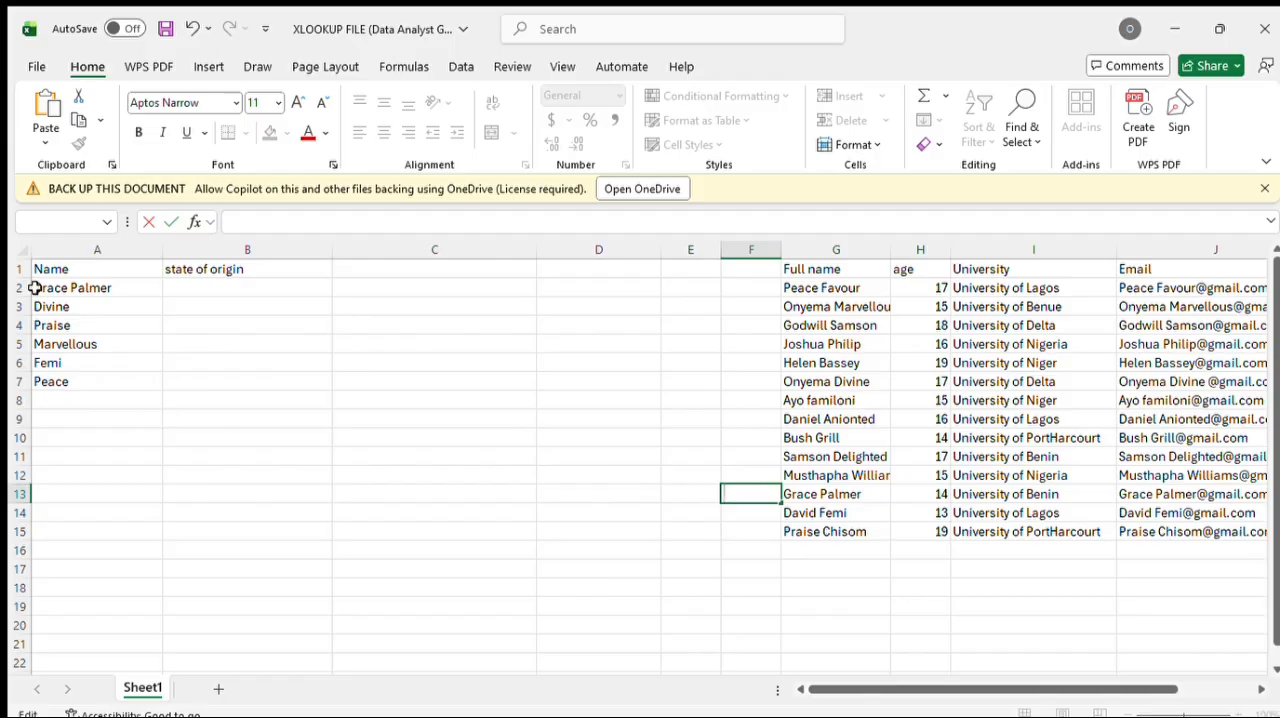
pyautogui.click(66, 288)
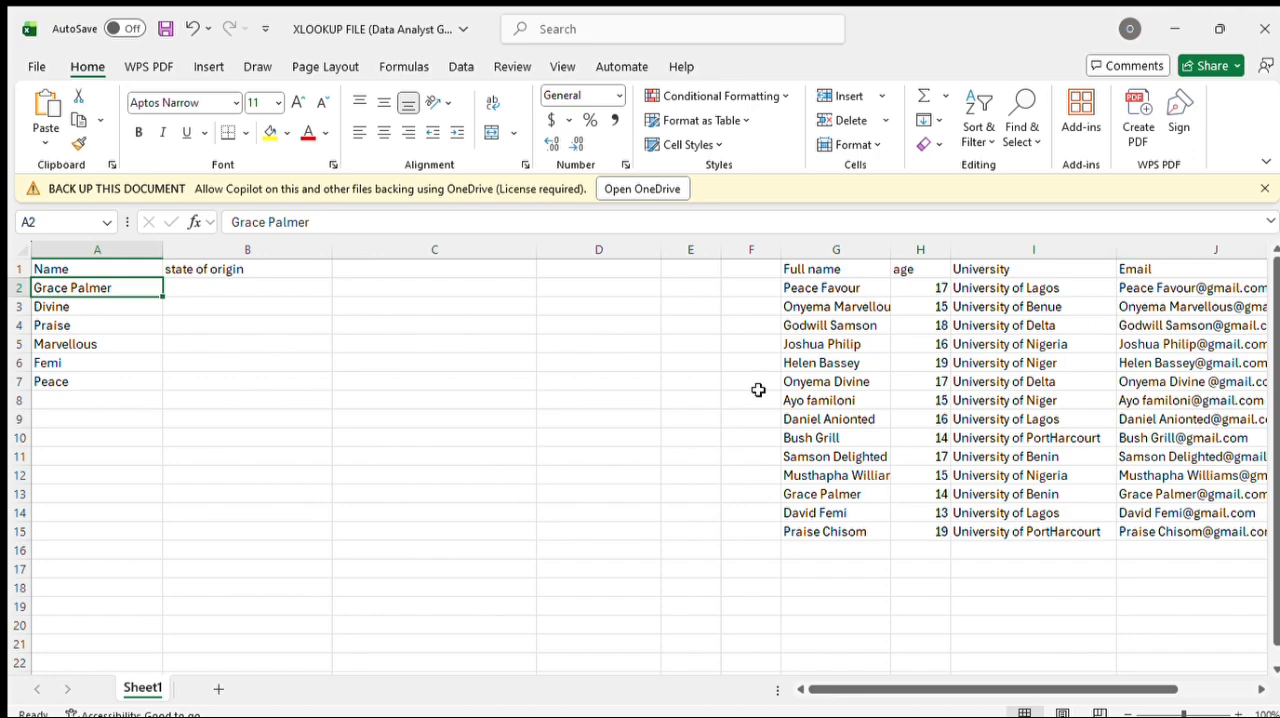
# Step: Start an XLOOKUP formula in cell B2 with A2 as the lookup value
pyautogui.click(264, 289)
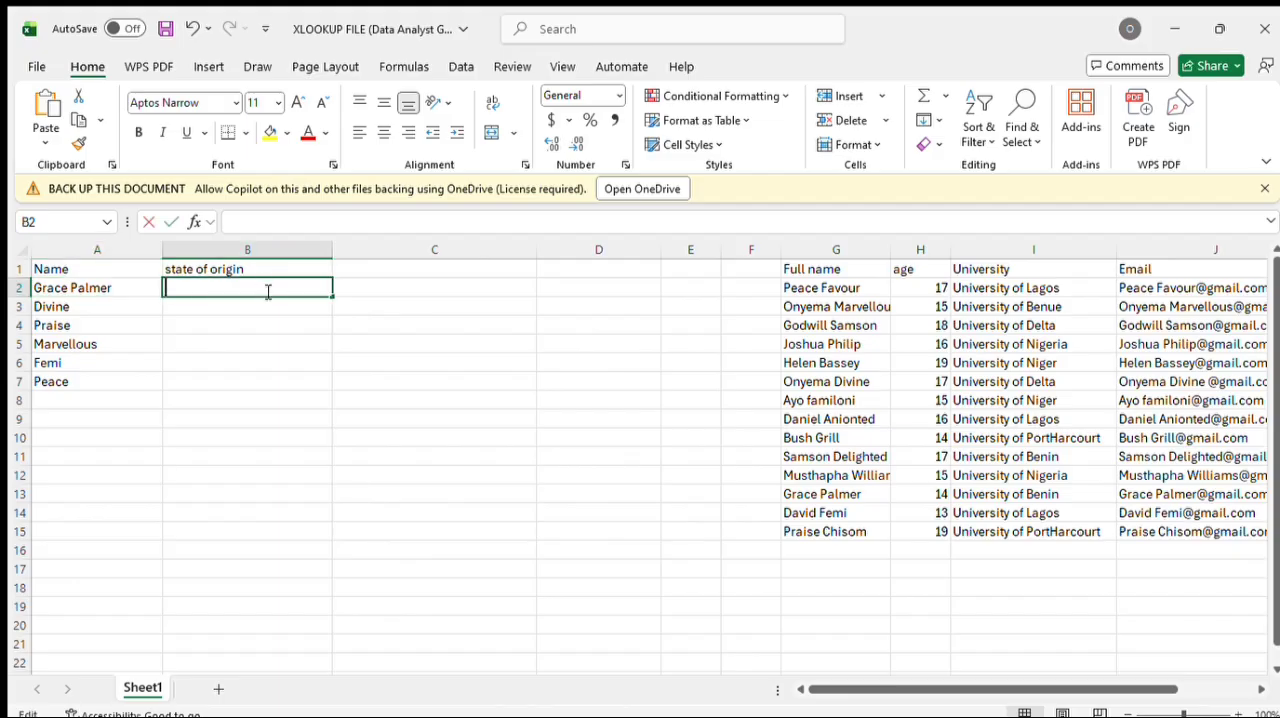
pyautogui.doubleClick(267, 291)
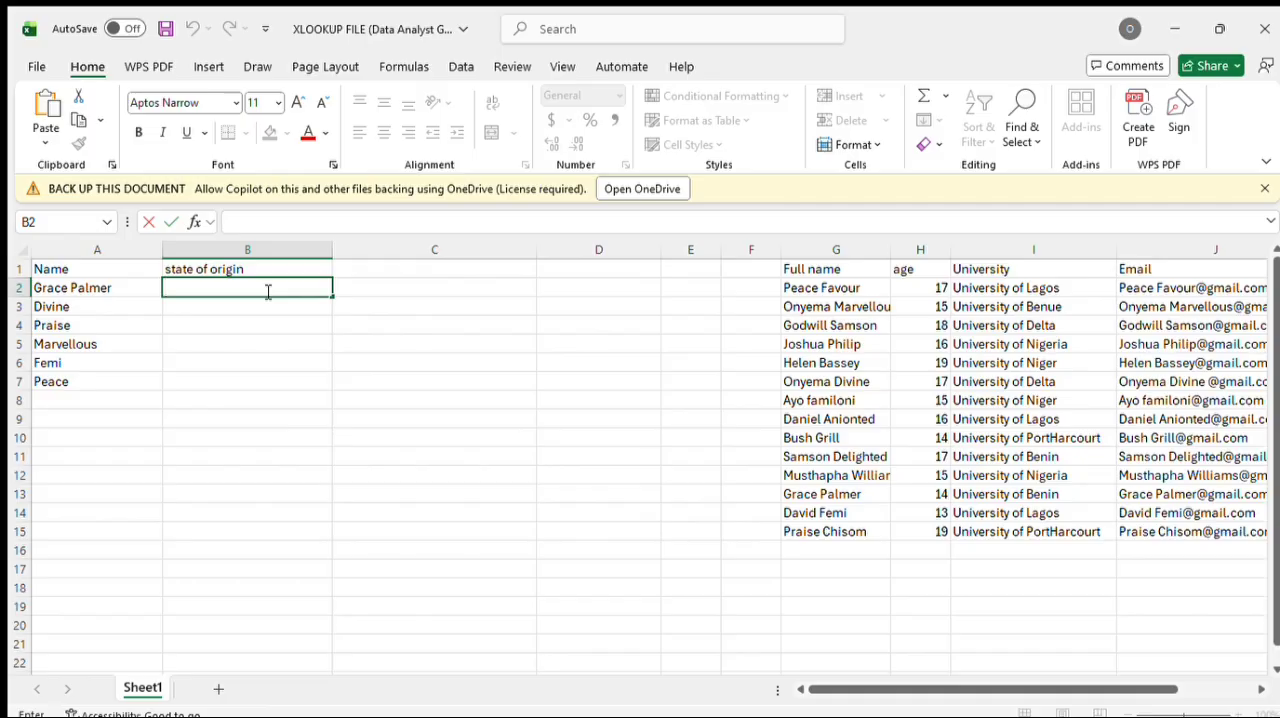
pyautogui.write('=xl')
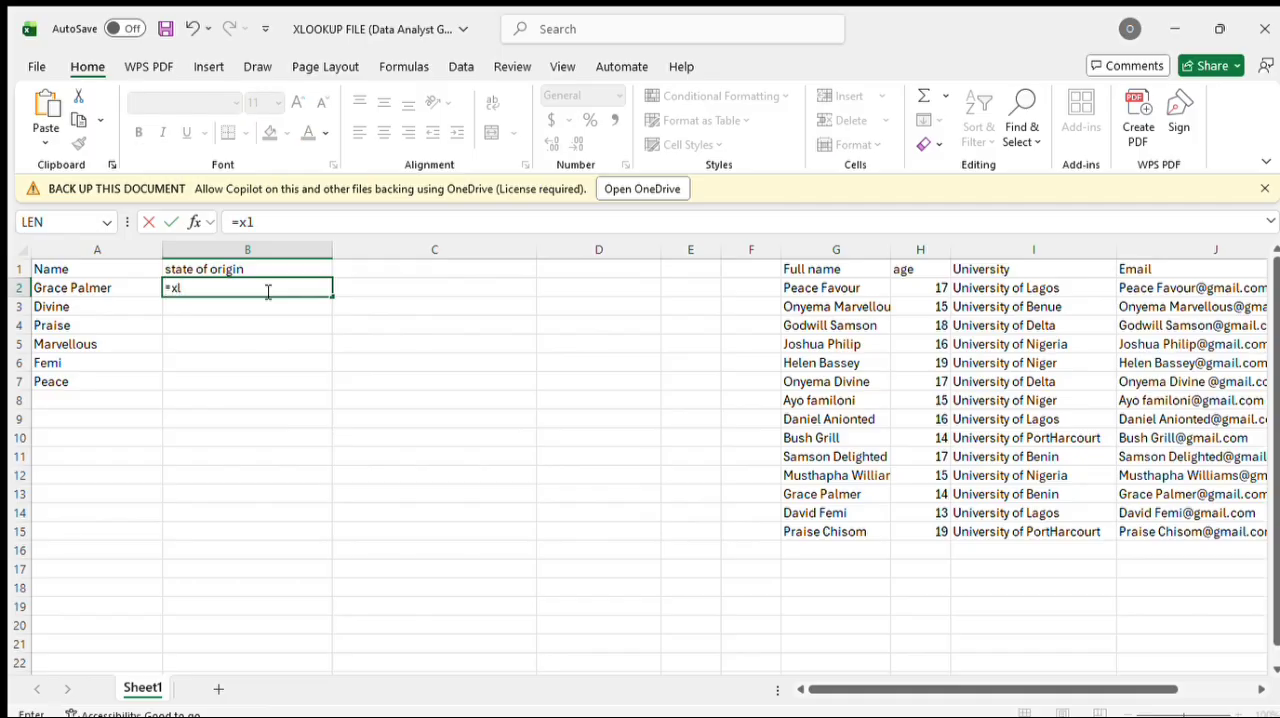
pyautogui.write('ookup')
pyautogui.press('Tab')
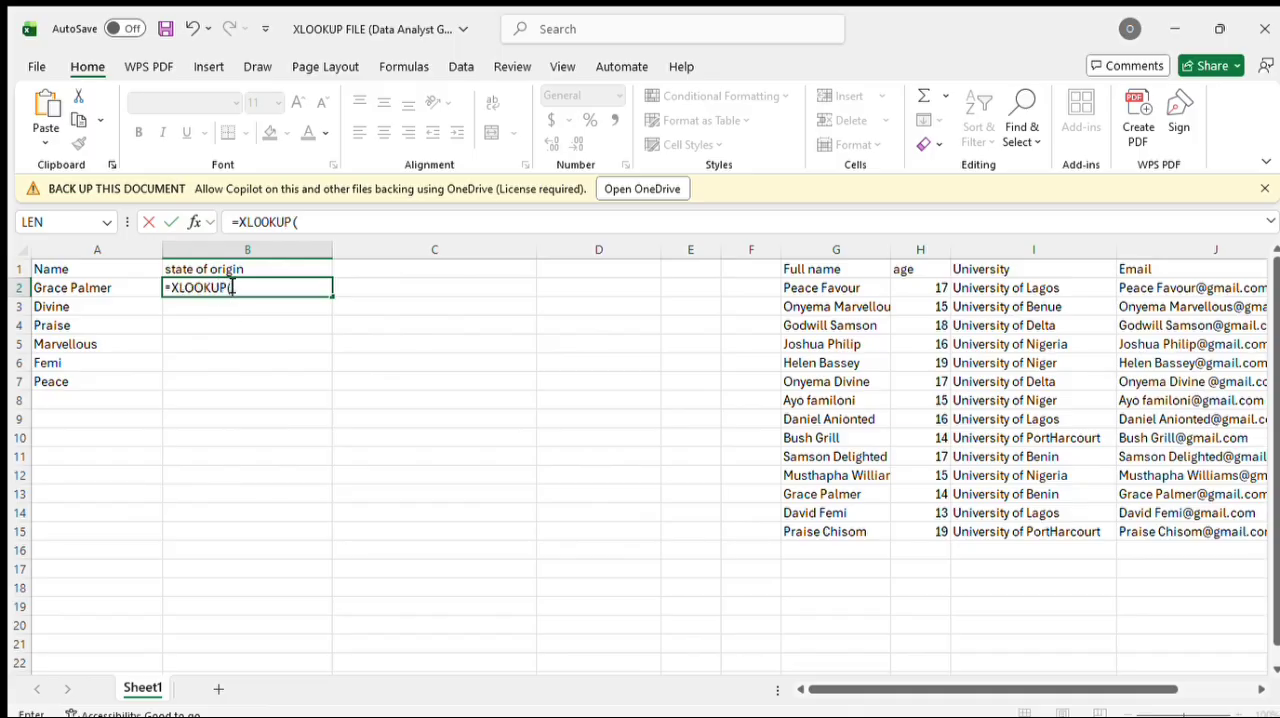
pyautogui.write('a2')
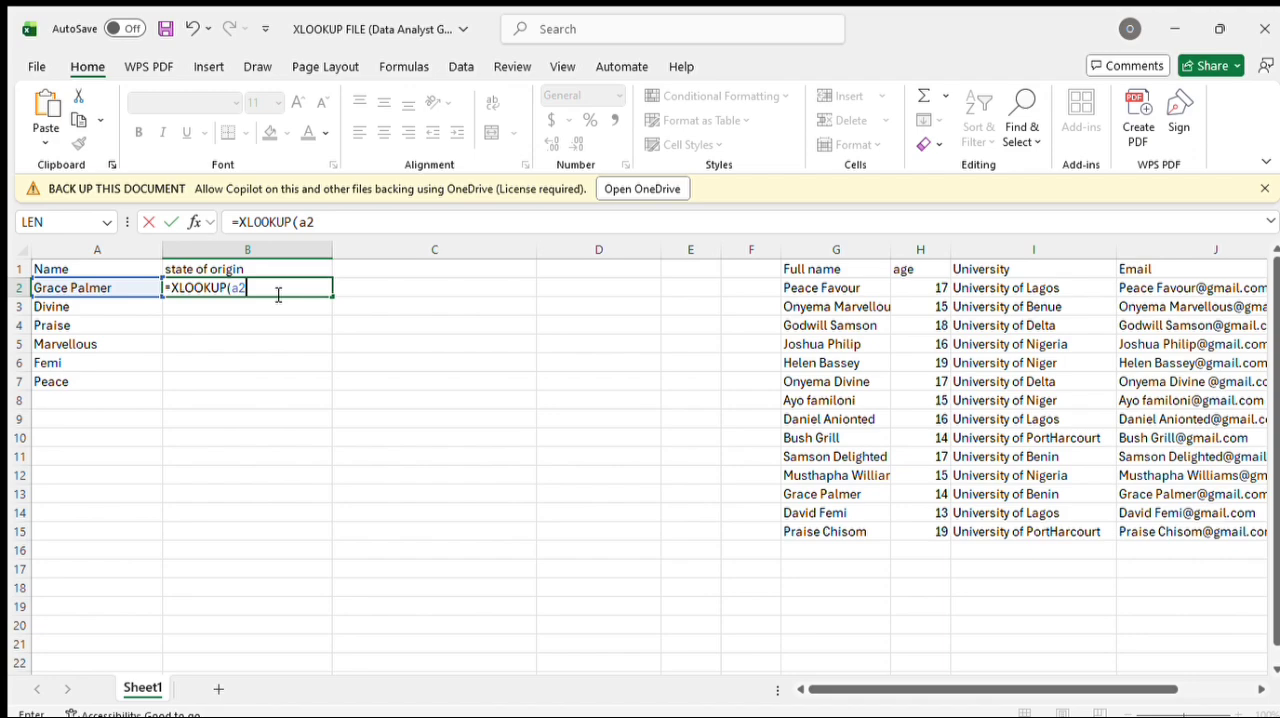
# Step: Set the lookup array of the B2 formula to the full name range G2:G15
pyautogui.write(',g2:')
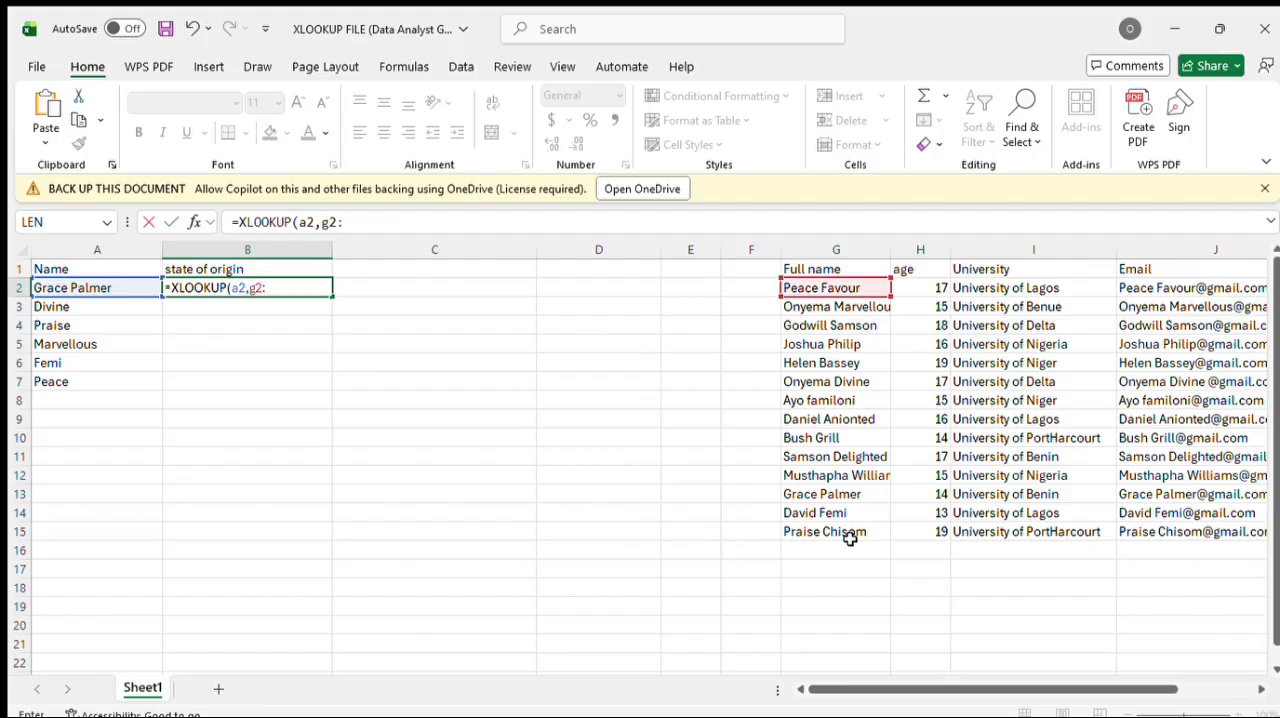
pyautogui.write('g15,')
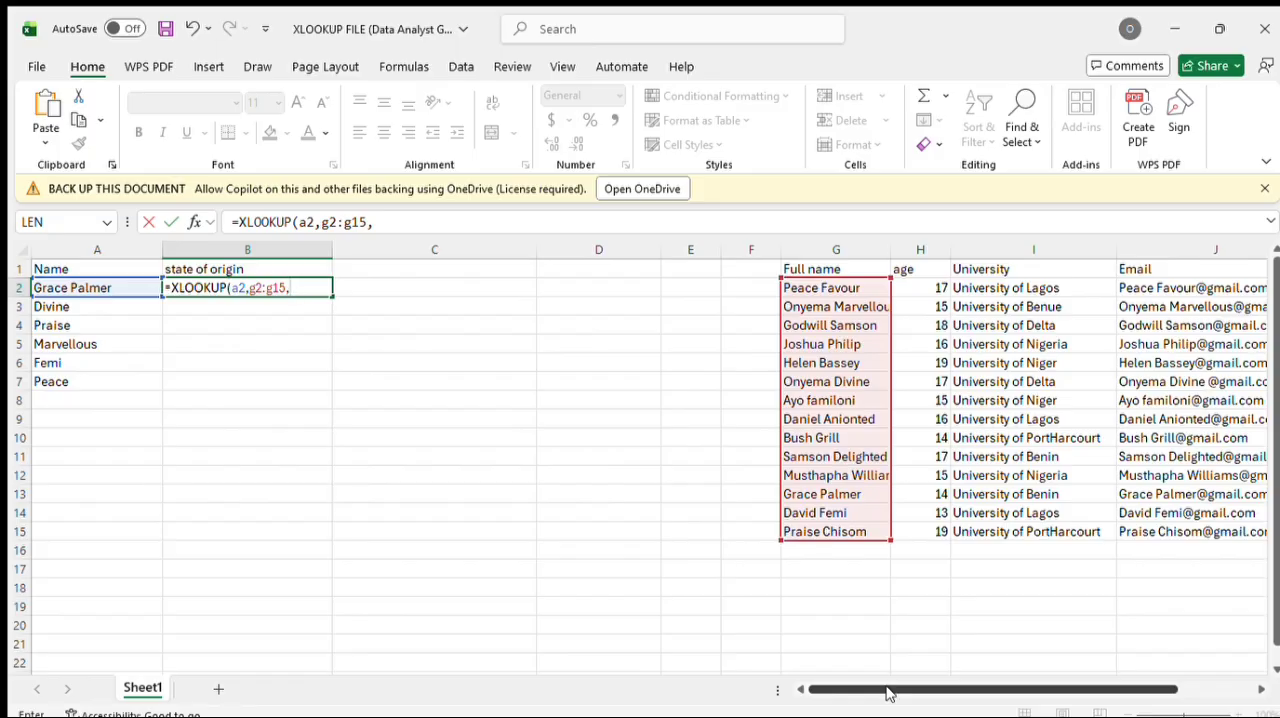
# Step: Complete the XLOOKUP formula in B2 with the University range I2:I15 as the return array
pyautogui.moveTo(885, 693); pyautogui.dragTo(929, 690)
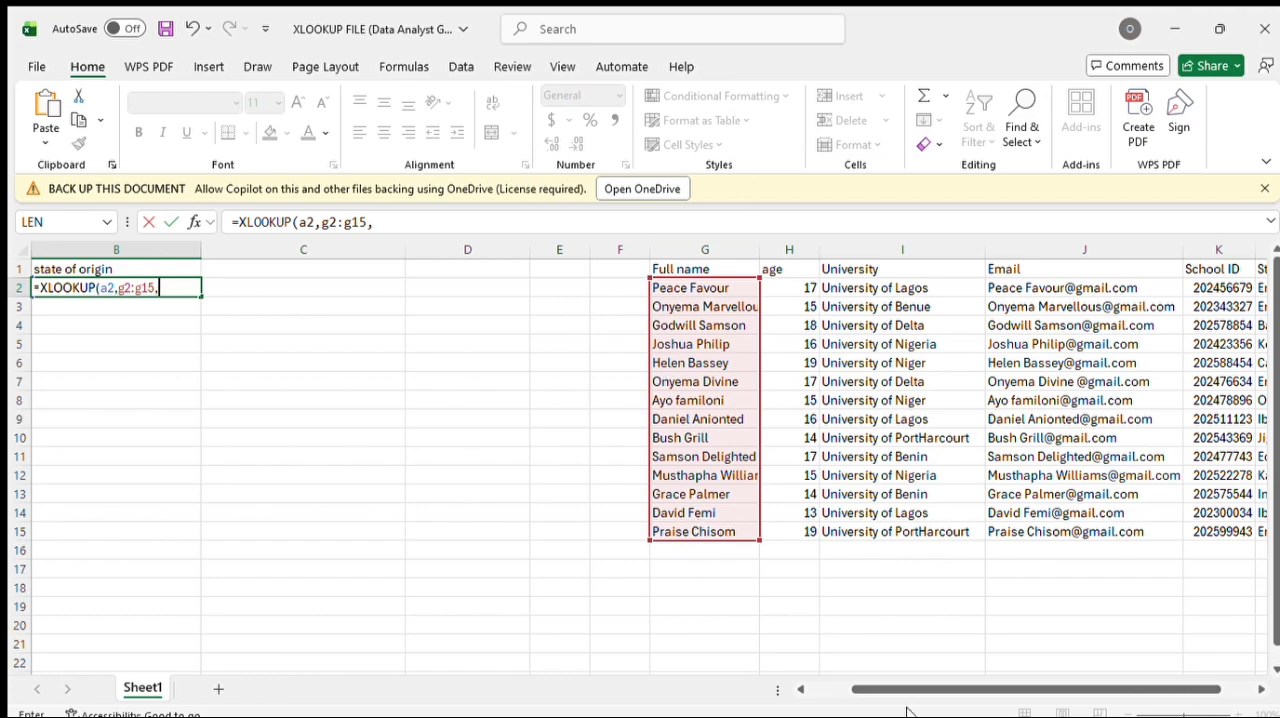
pyautogui.moveTo(897, 690); pyautogui.dragTo(925, 693)
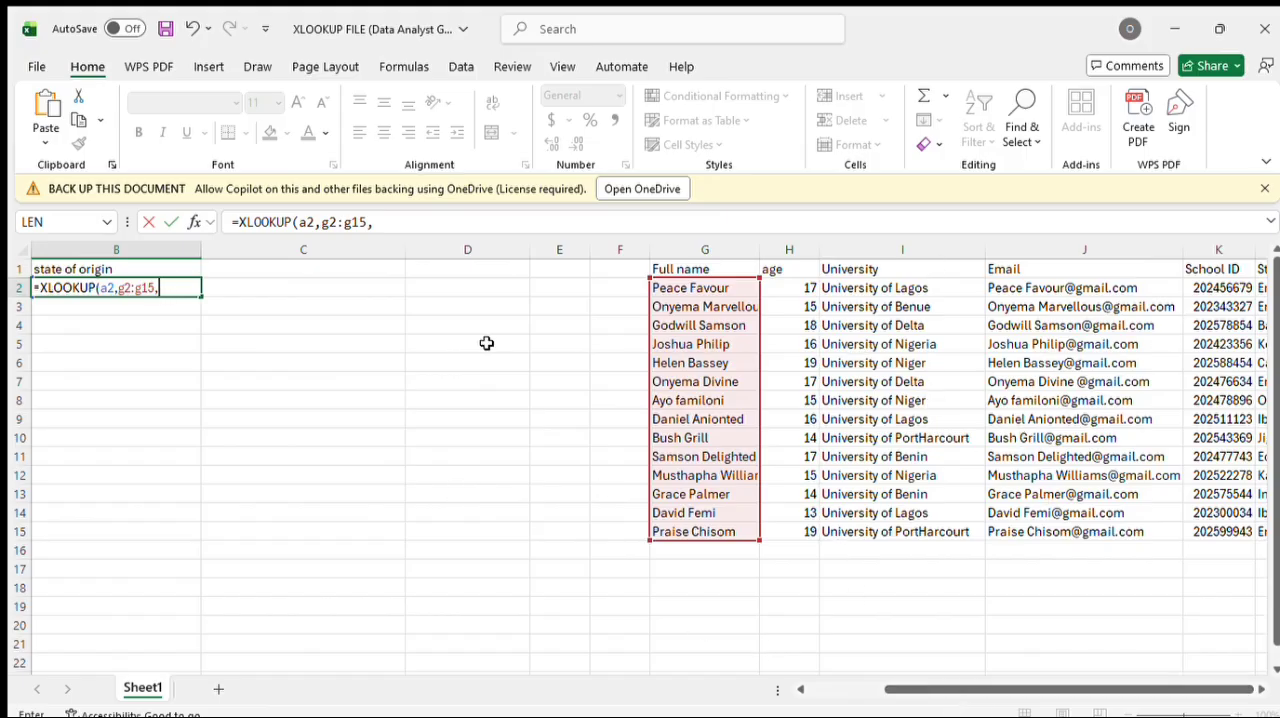
pyautogui.write('i2')
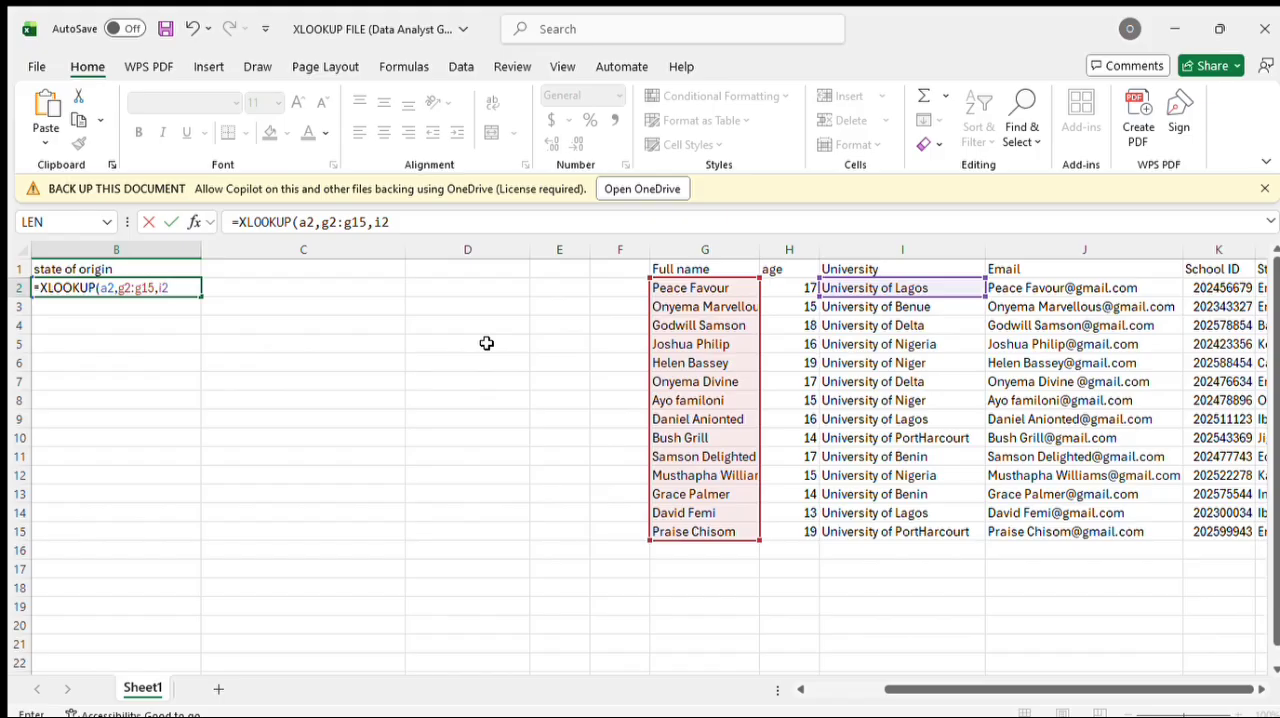
pyautogui.write(':i14')
pyautogui.press('BackSpace')
pyautogui.write('5')
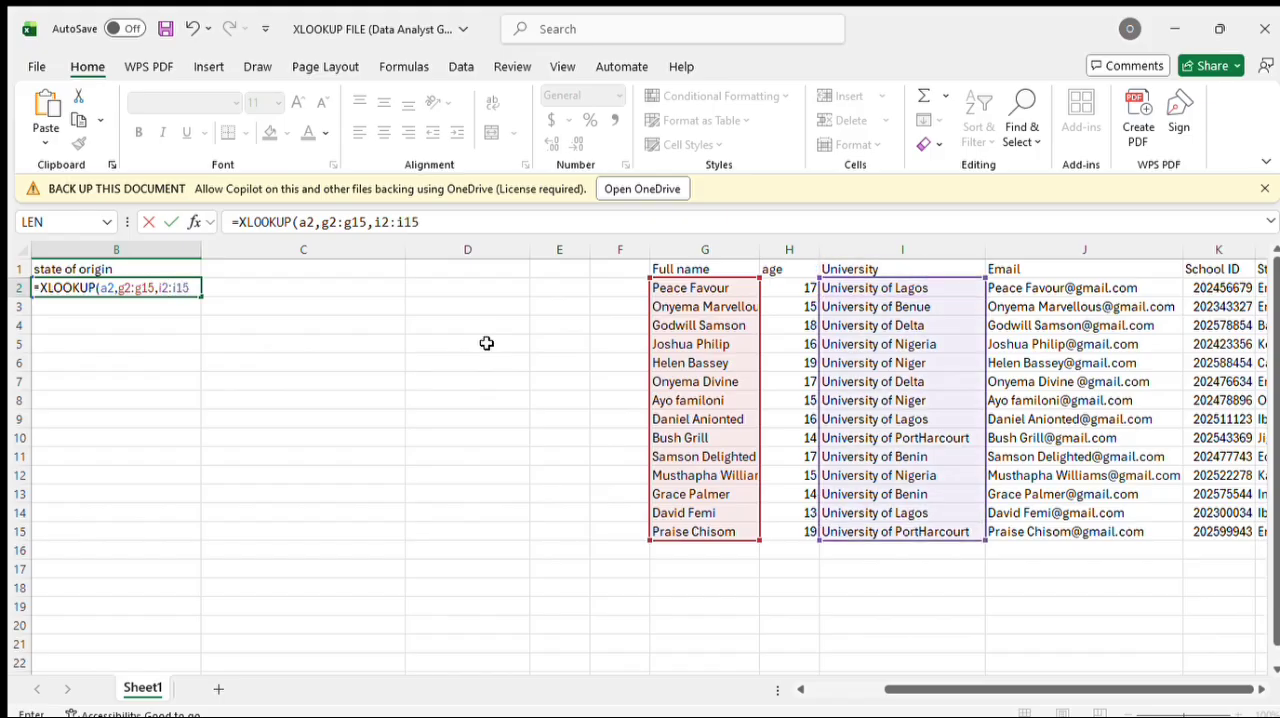
pyautogui.write(')')
pyautogui.press('Return')
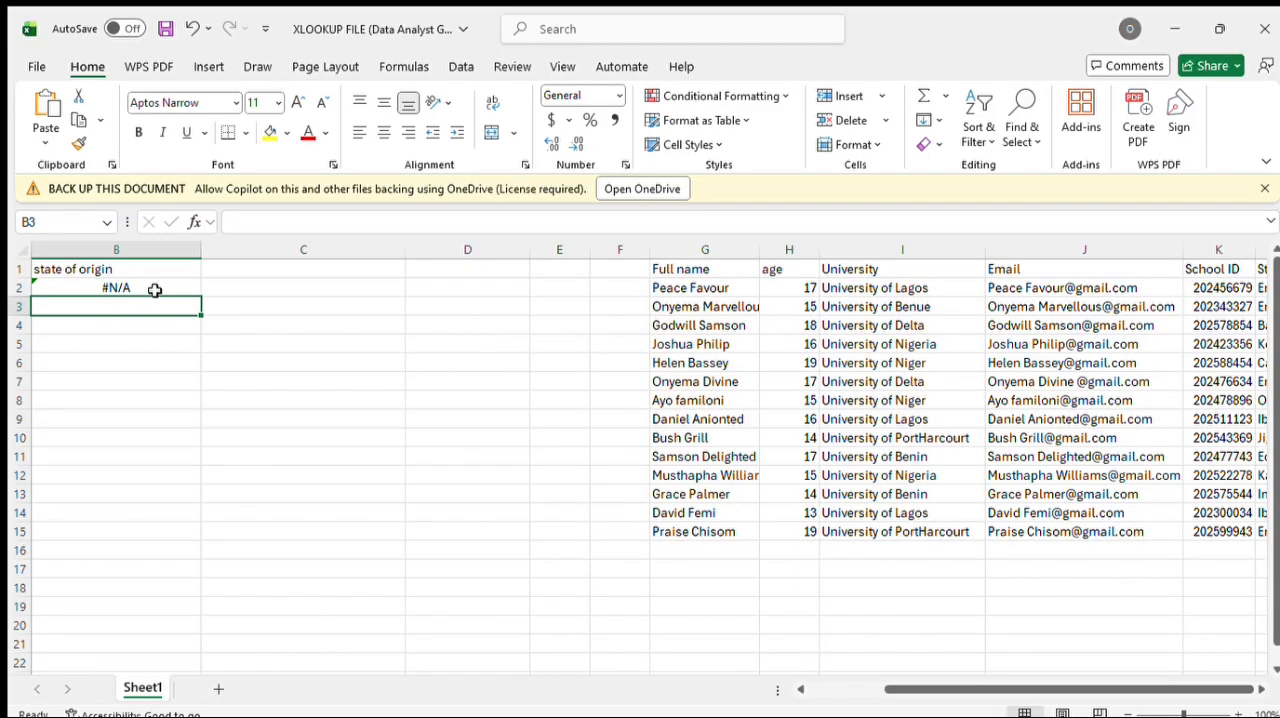
# Step: Check which cells and ranges the XLOOKUP formula in B2 refers to
pyautogui.doubleClick(157, 289)
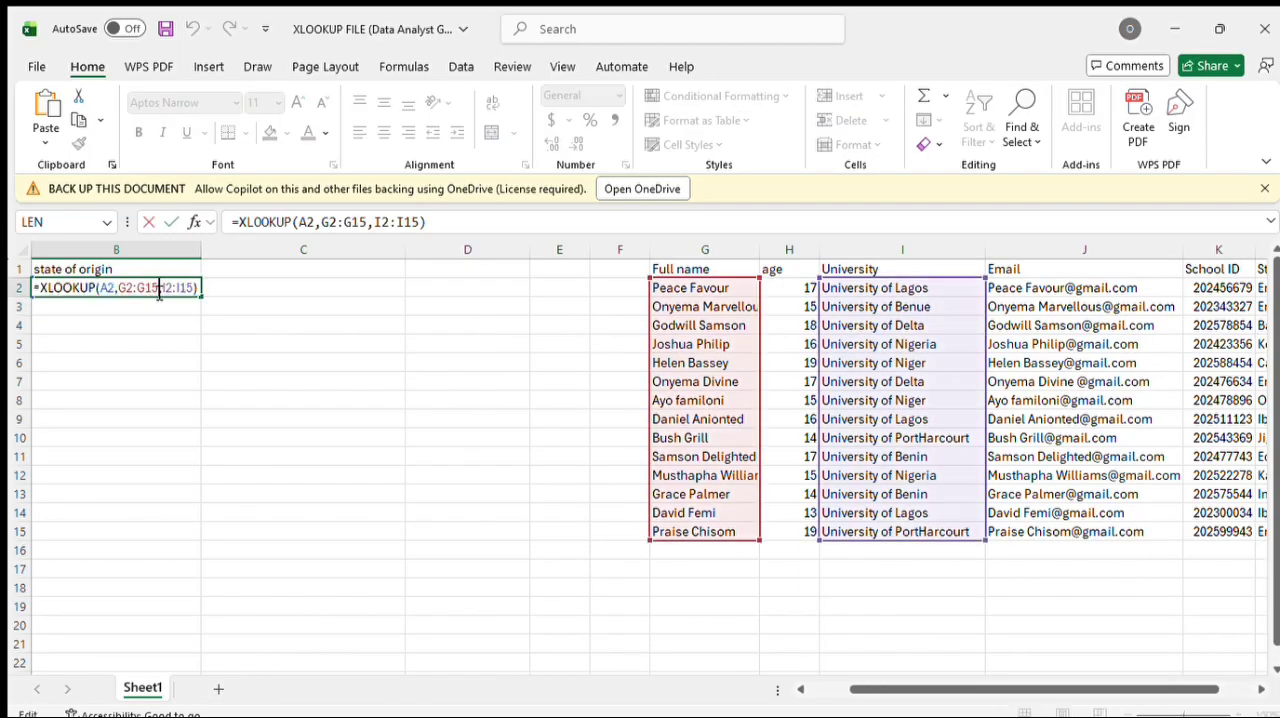
pyautogui.hscroll(-1, 158, 293)
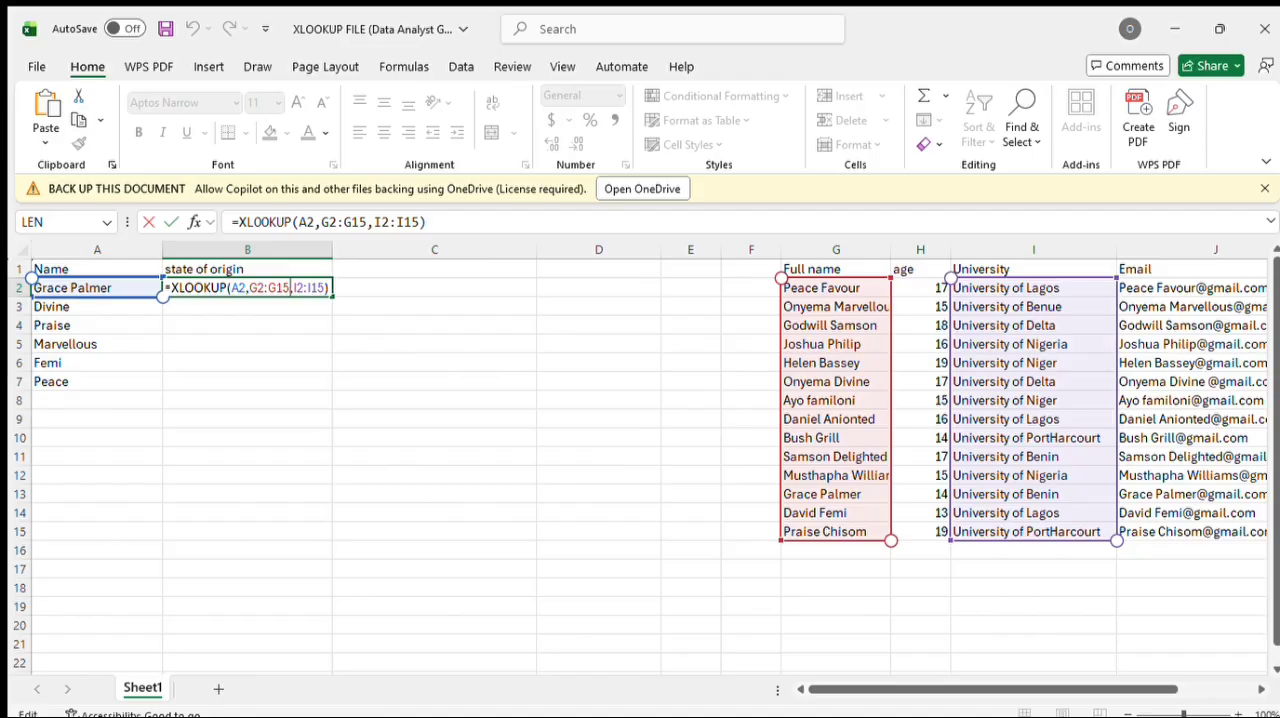
pyautogui.press('Return')
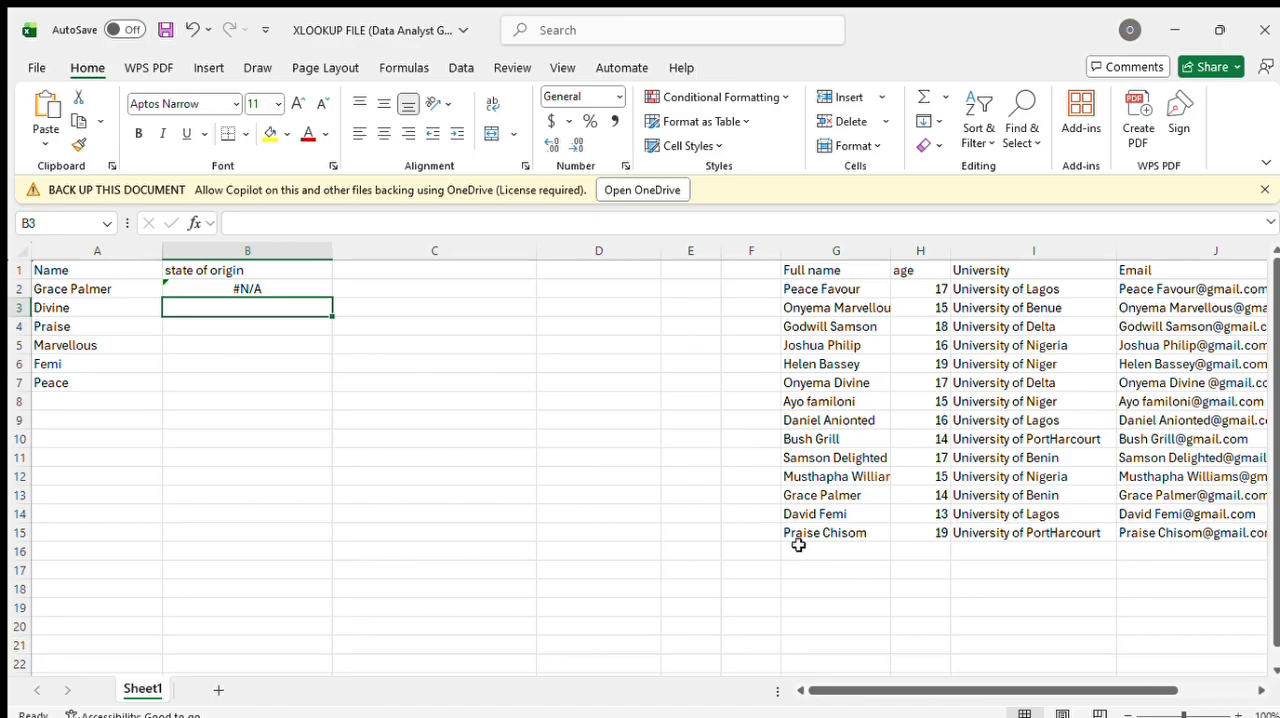
# Step: Edit the XLOOKUP formula in B2 so its lookup value A2 is wrapped in TRIM
pyautogui.click(231, 289)
pyautogui.doubleClick(304, 289)
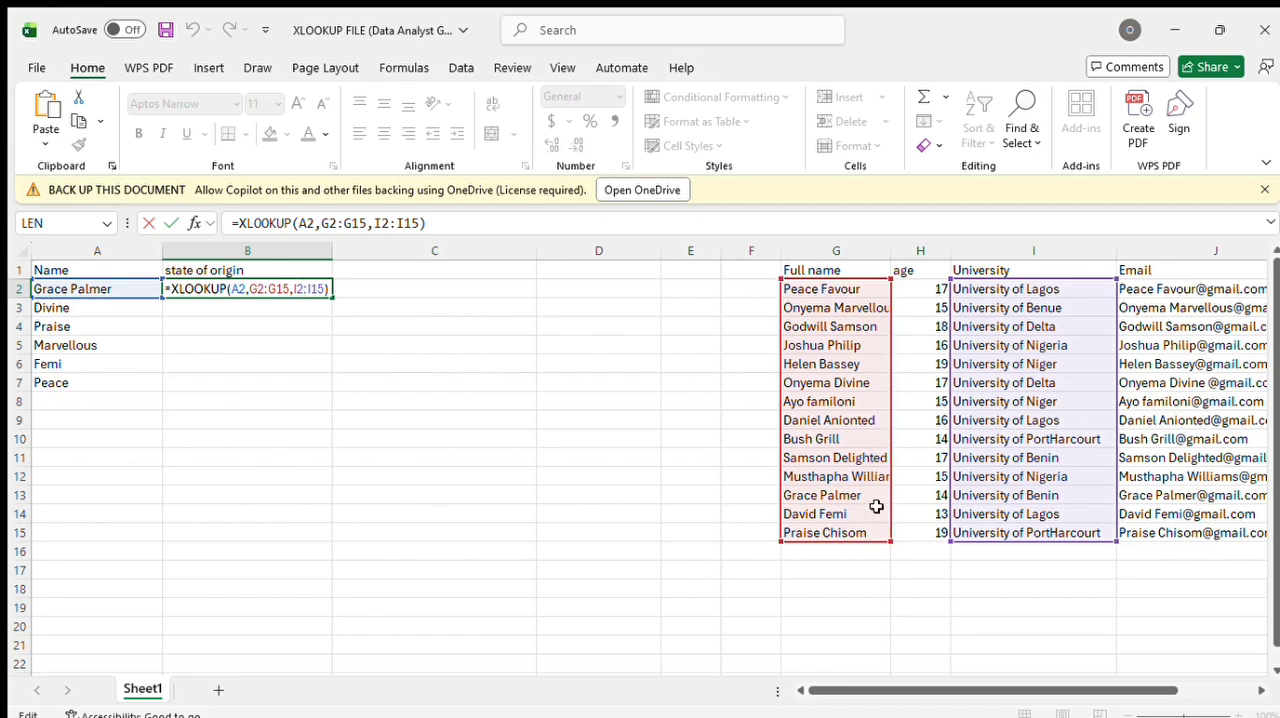
pyautogui.click(234, 290)
pyautogui.write('tr')
pyautogui.write('ik')
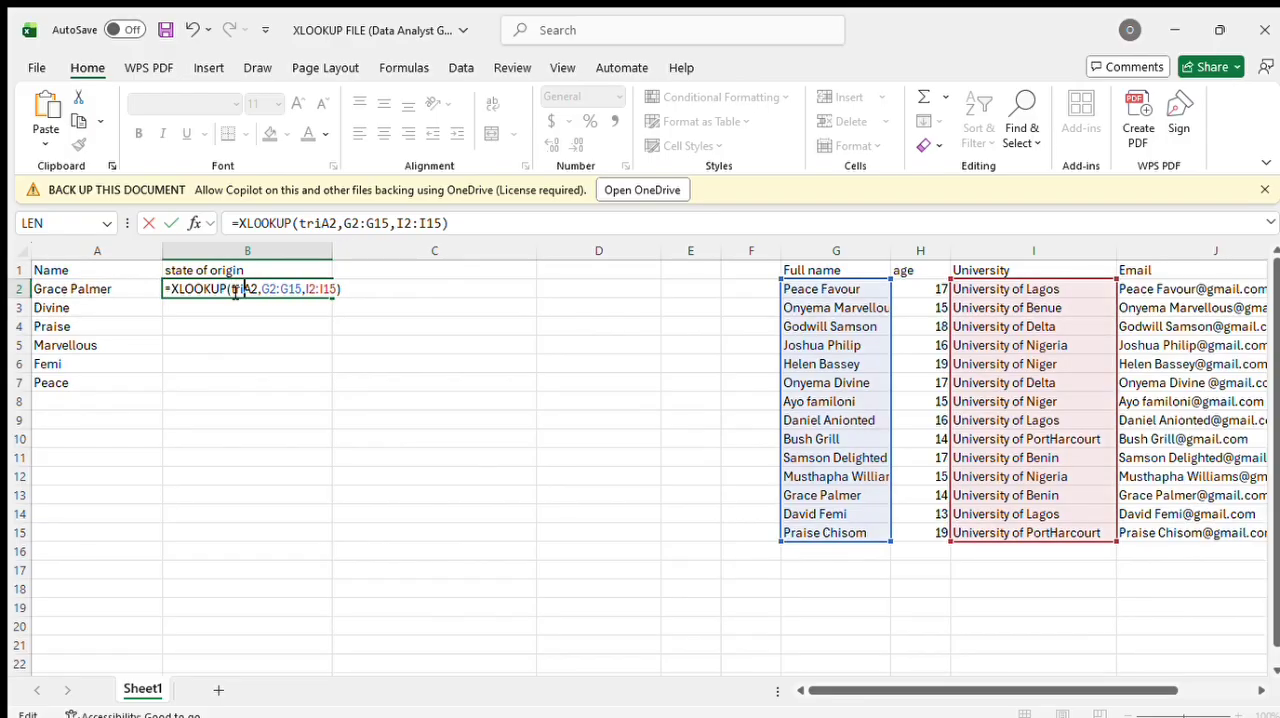
pyautogui.press('BackSpace')
pyautogui.write('m')
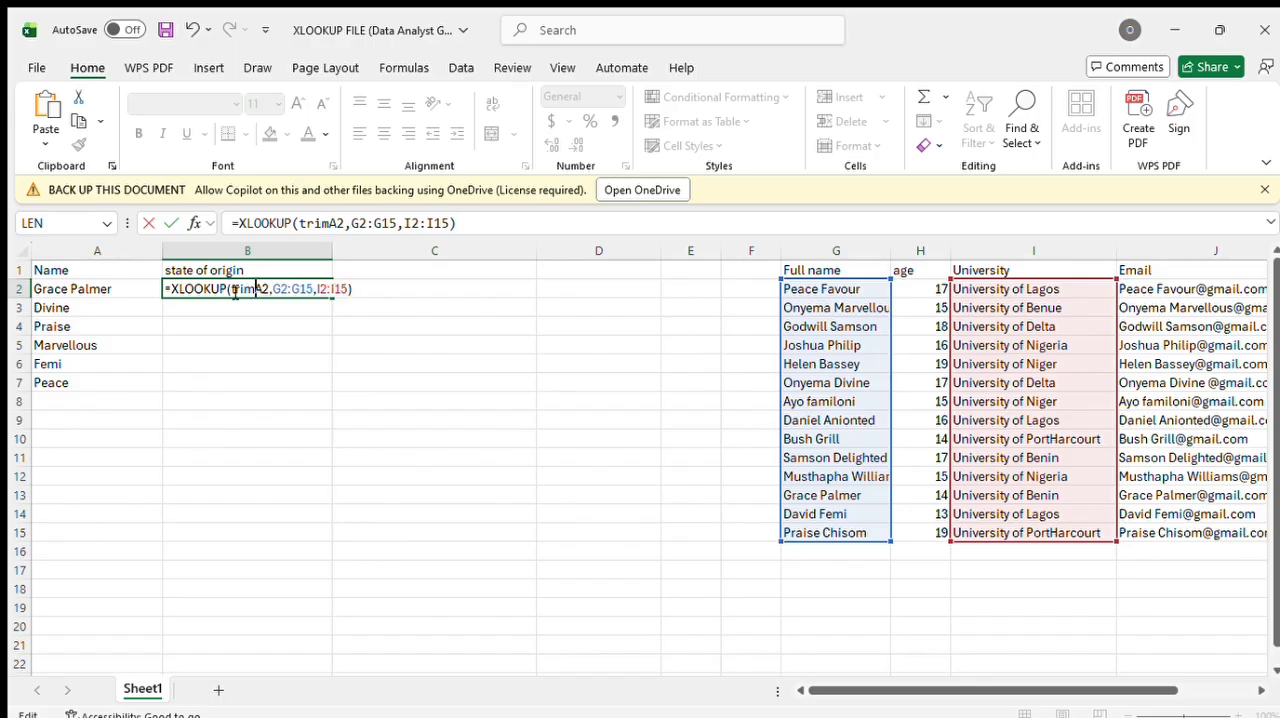
pyautogui.write('(')
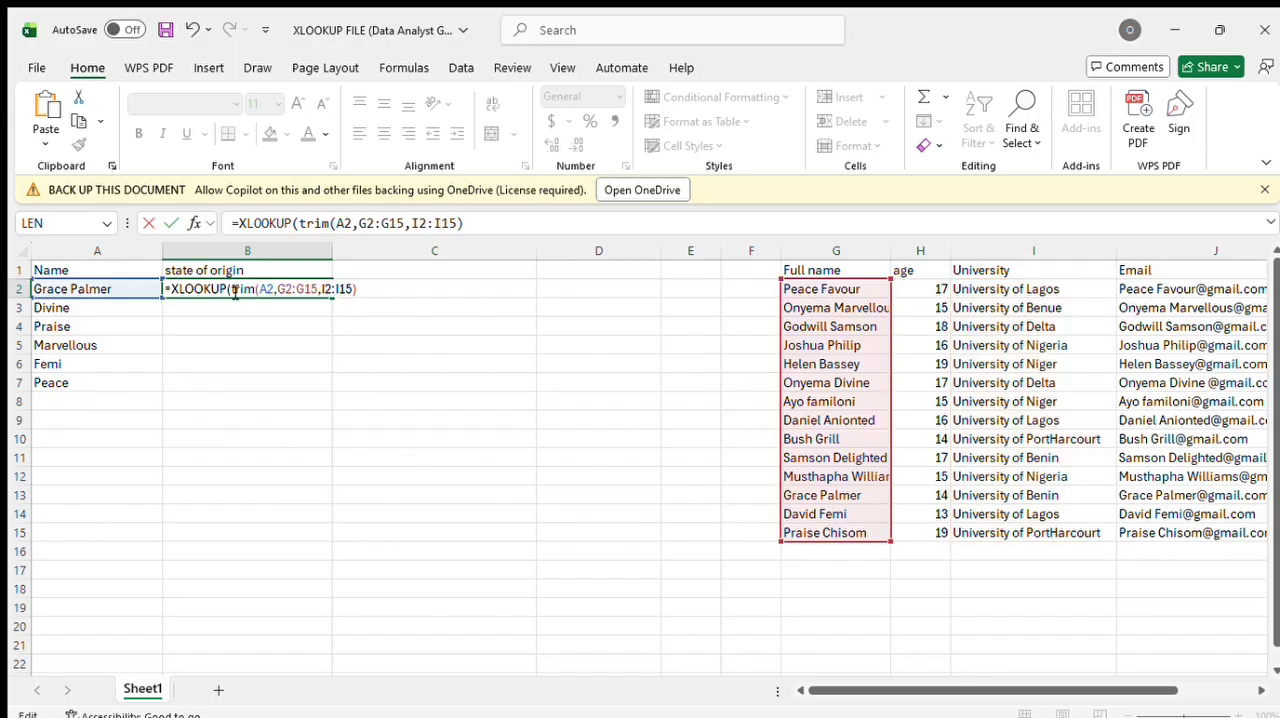
pyautogui.write('),')
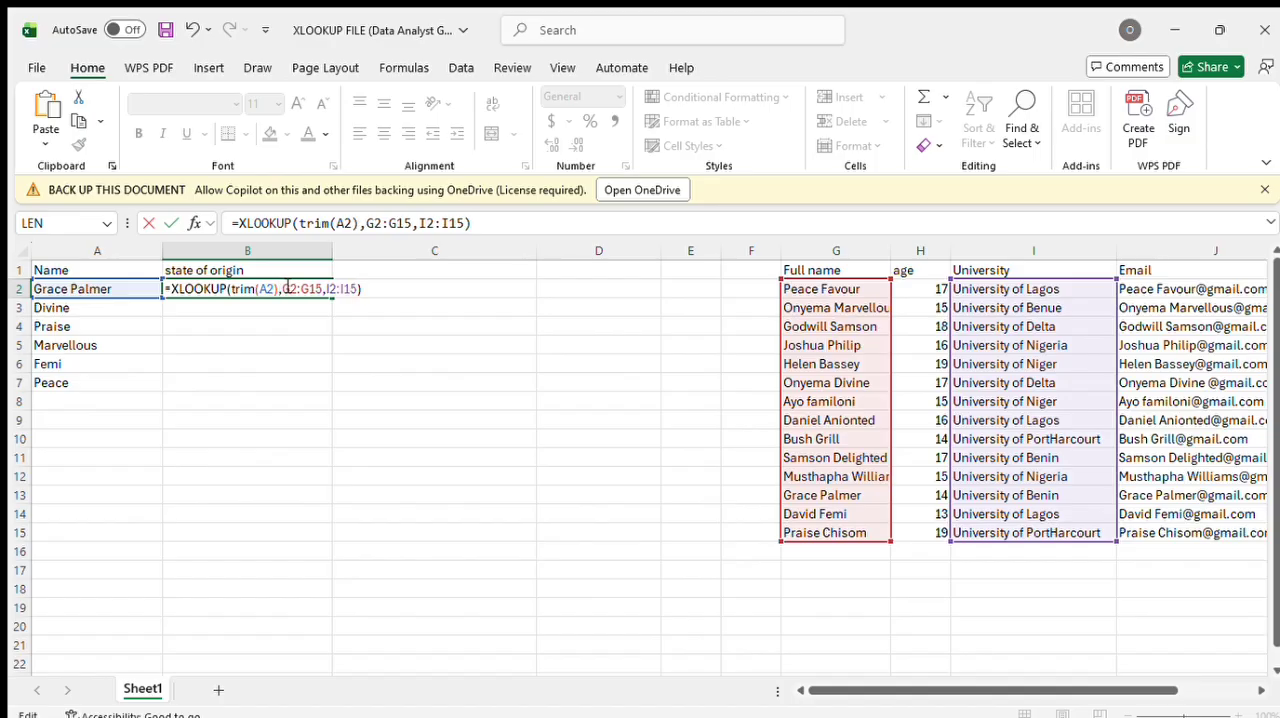
pyautogui.write('trim')
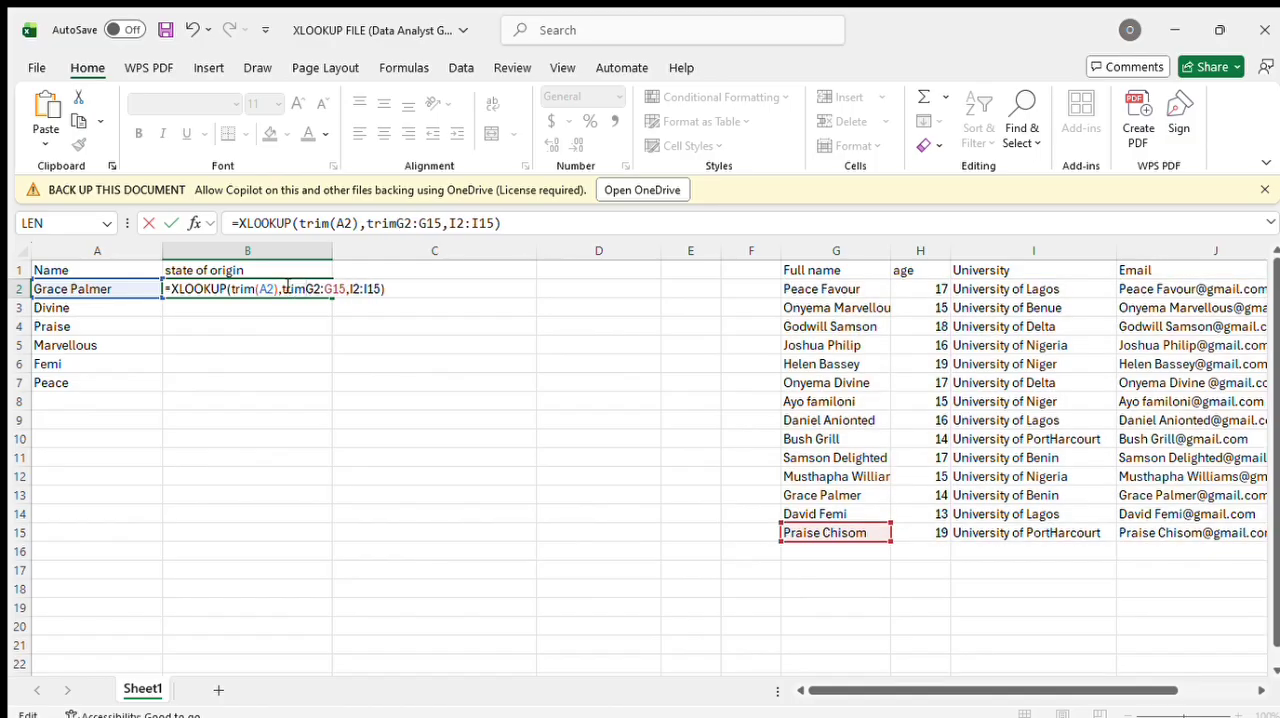
pyautogui.write('(')
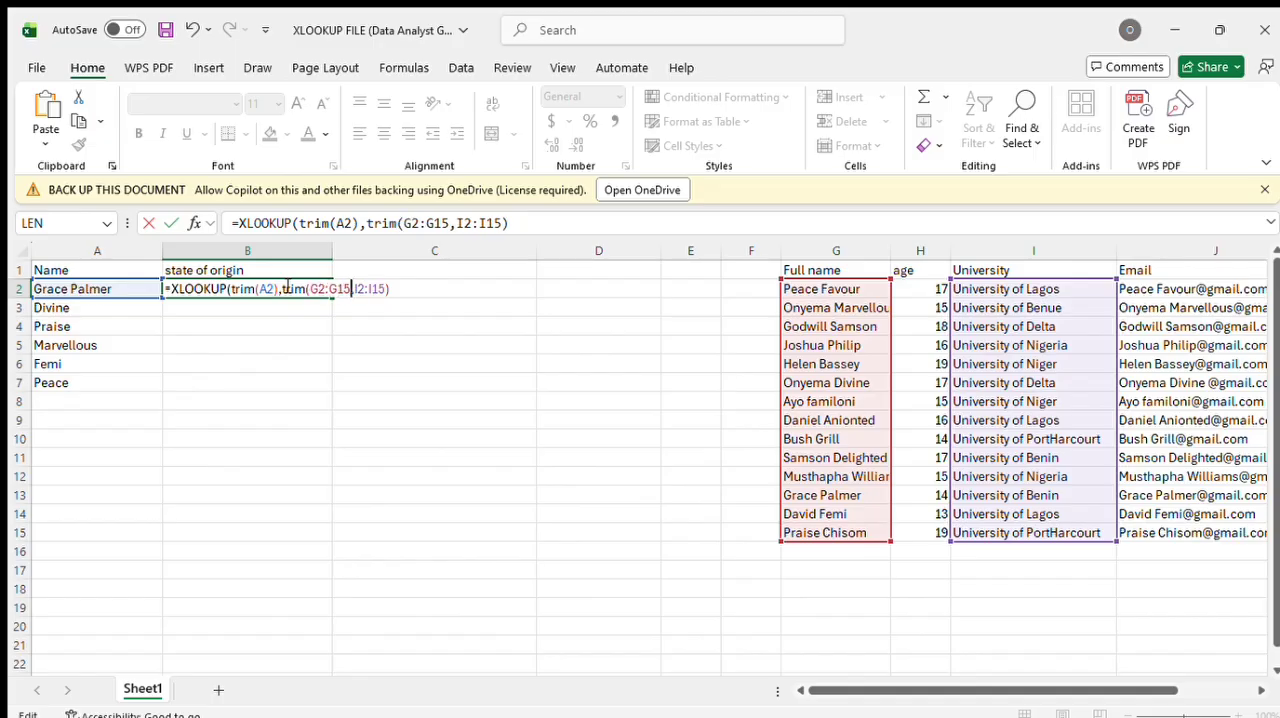
pyautogui.write(')')
# Step: Wrap the lookup array G2:G15 of the B2 formula in TRIM and commit the formula
pyautogui.press('Return')
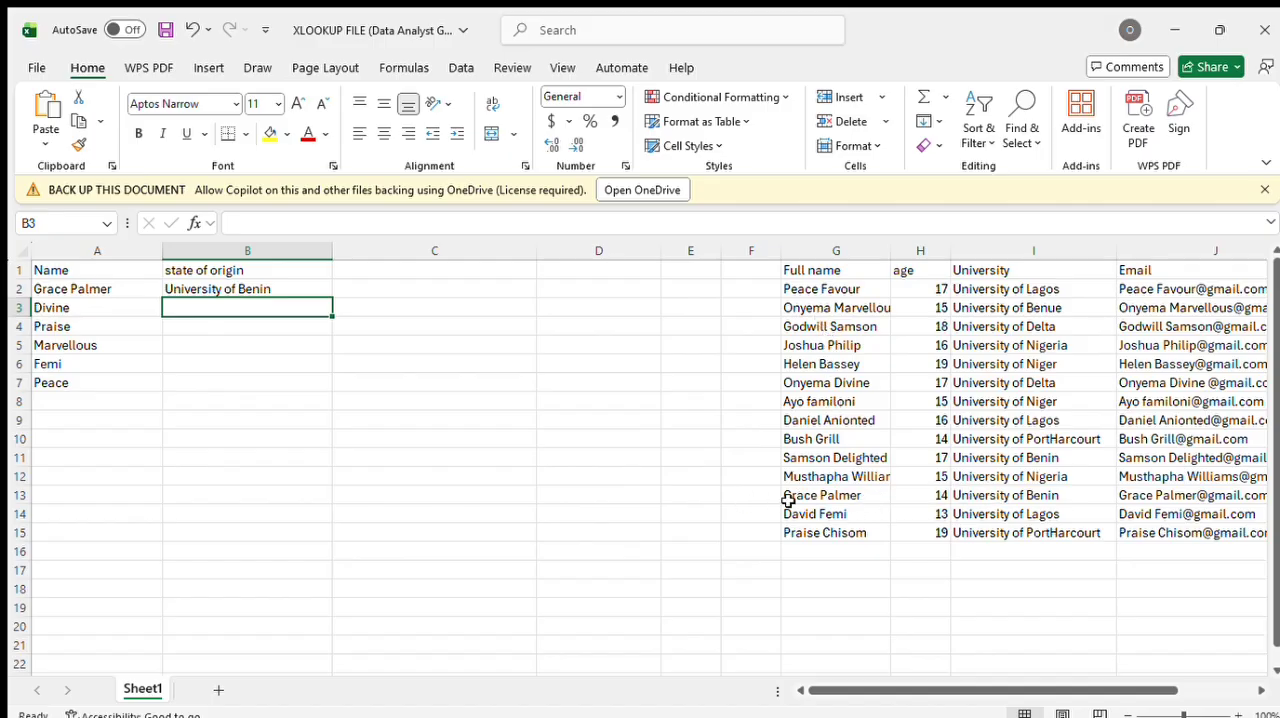
# Step: Fill the XLOOKUP formula from B2 down to B7
pyautogui.click(298, 288)
pyautogui.moveTo(332, 297); pyautogui.dragTo(334, 397)
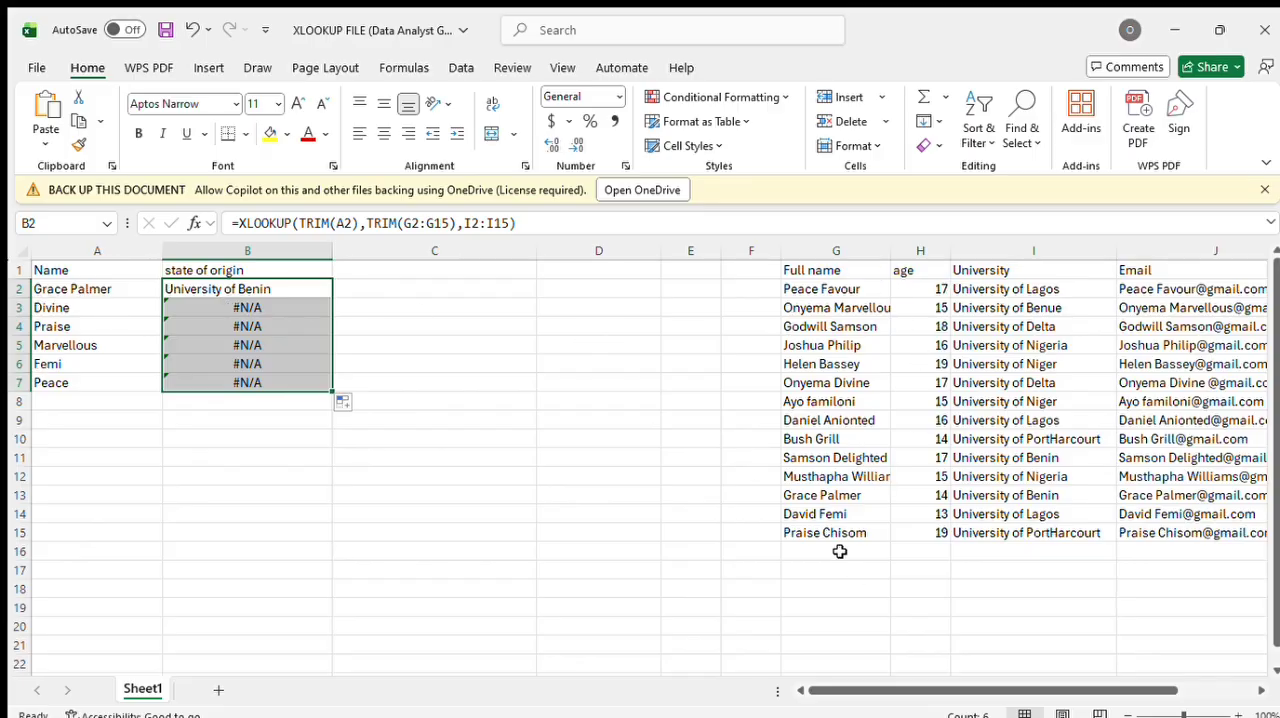
# Step: Compare the full name in G7 with the name and formula in row 3, and clear cells B3:B8
pyautogui.click(822, 397)
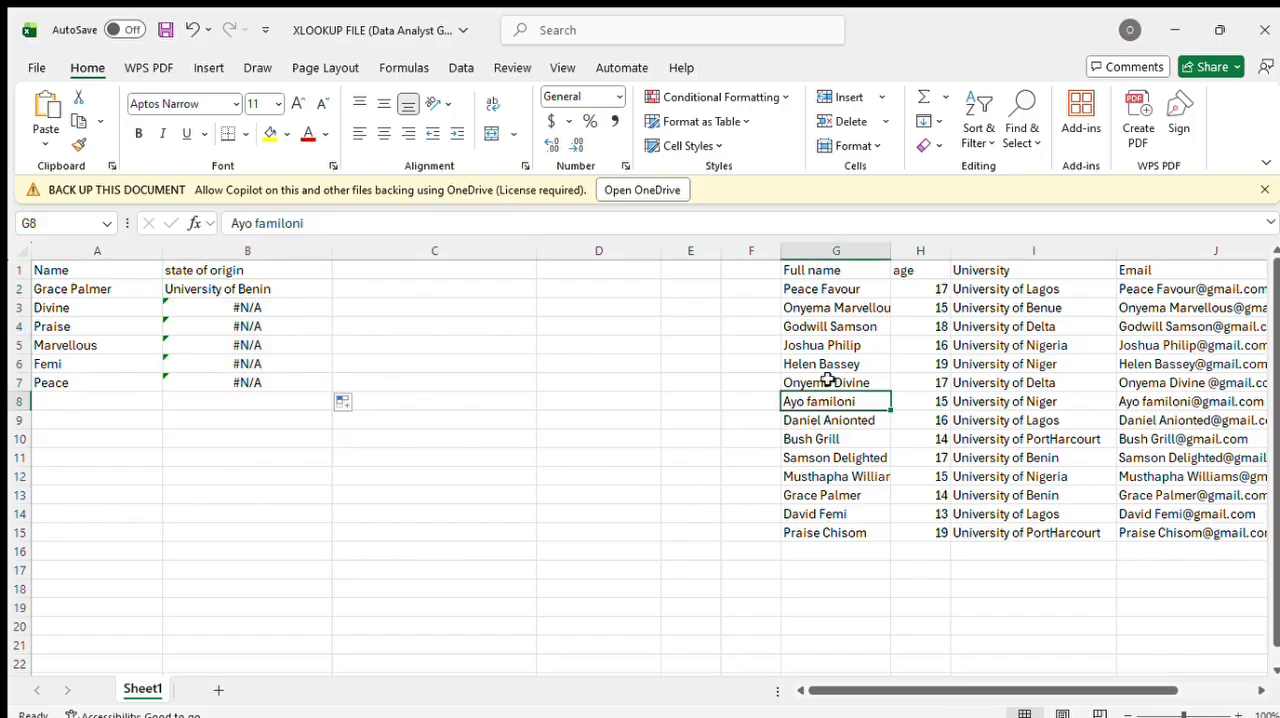
pyautogui.click(828, 381)
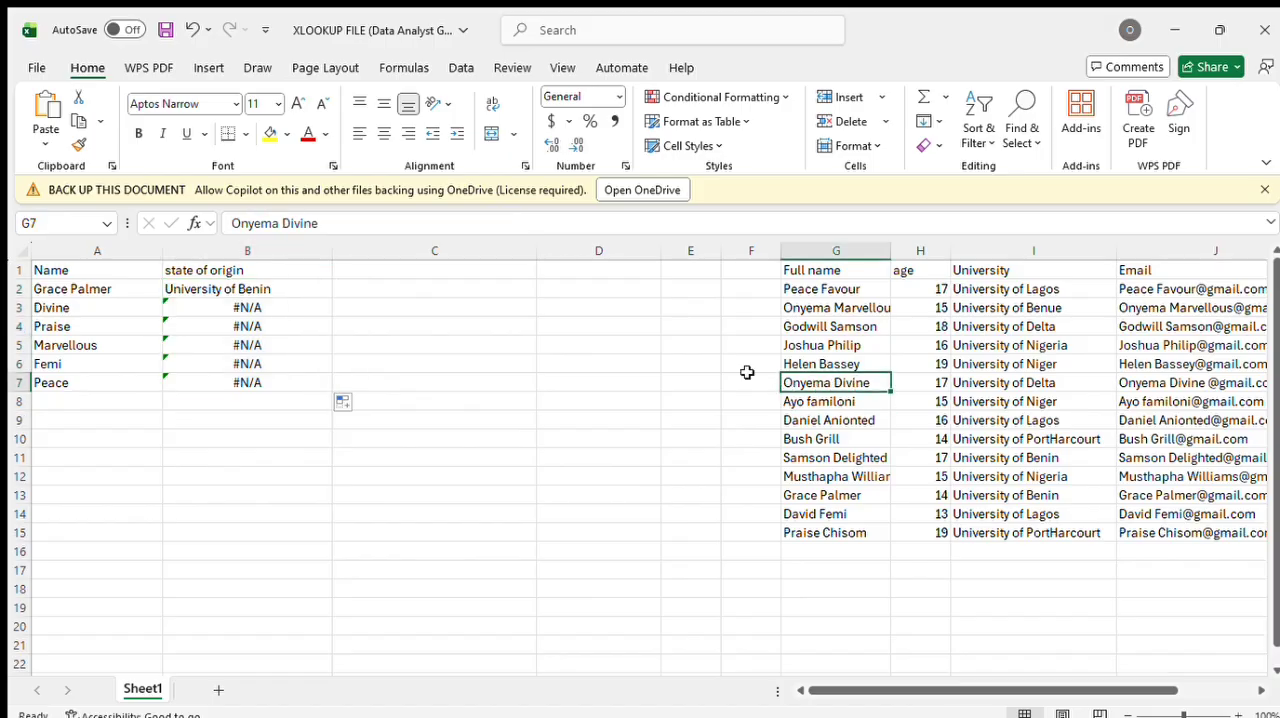
pyautogui.click(107, 305)
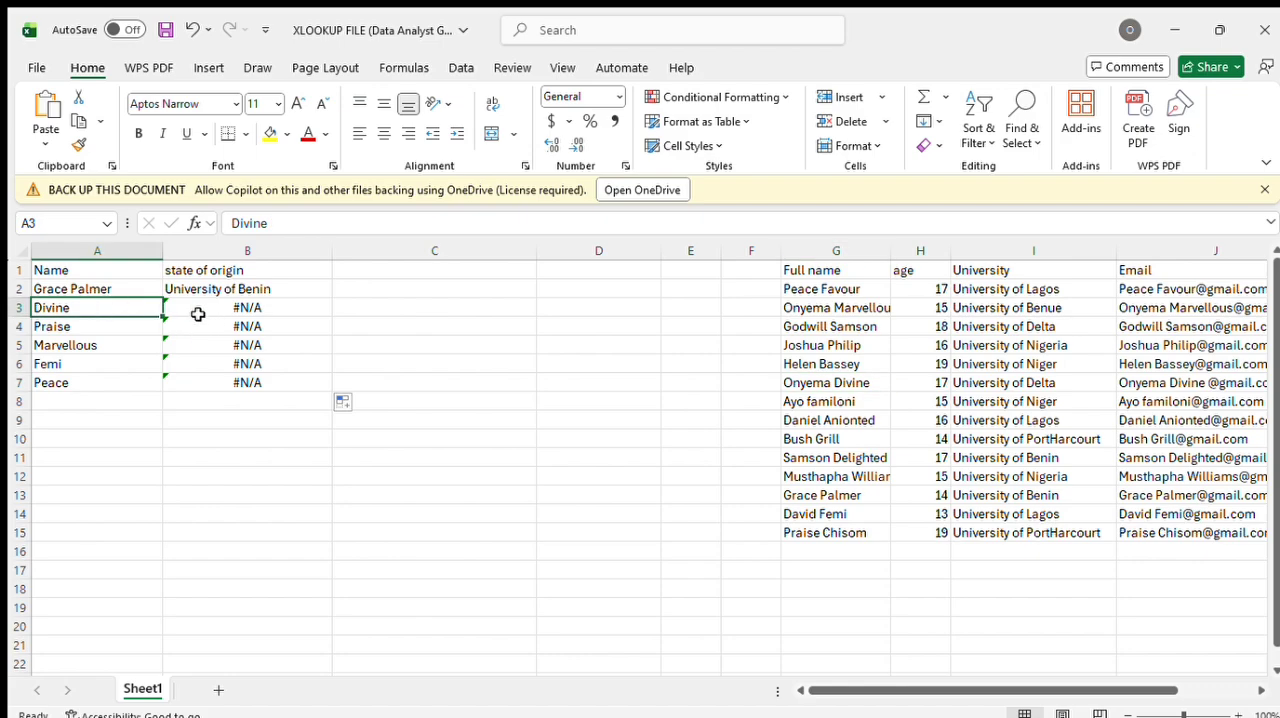
pyautogui.click(249, 307)
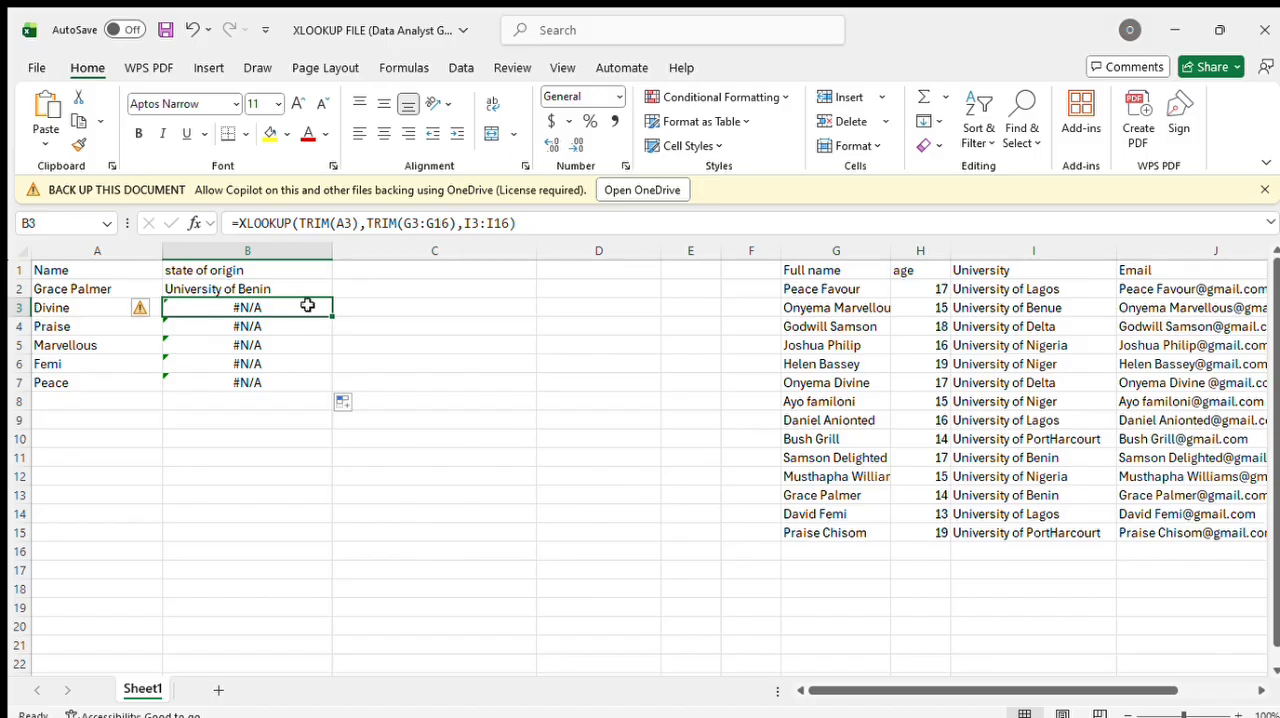
pyautogui.moveTo(293, 305); pyautogui.dragTo(309, 394)
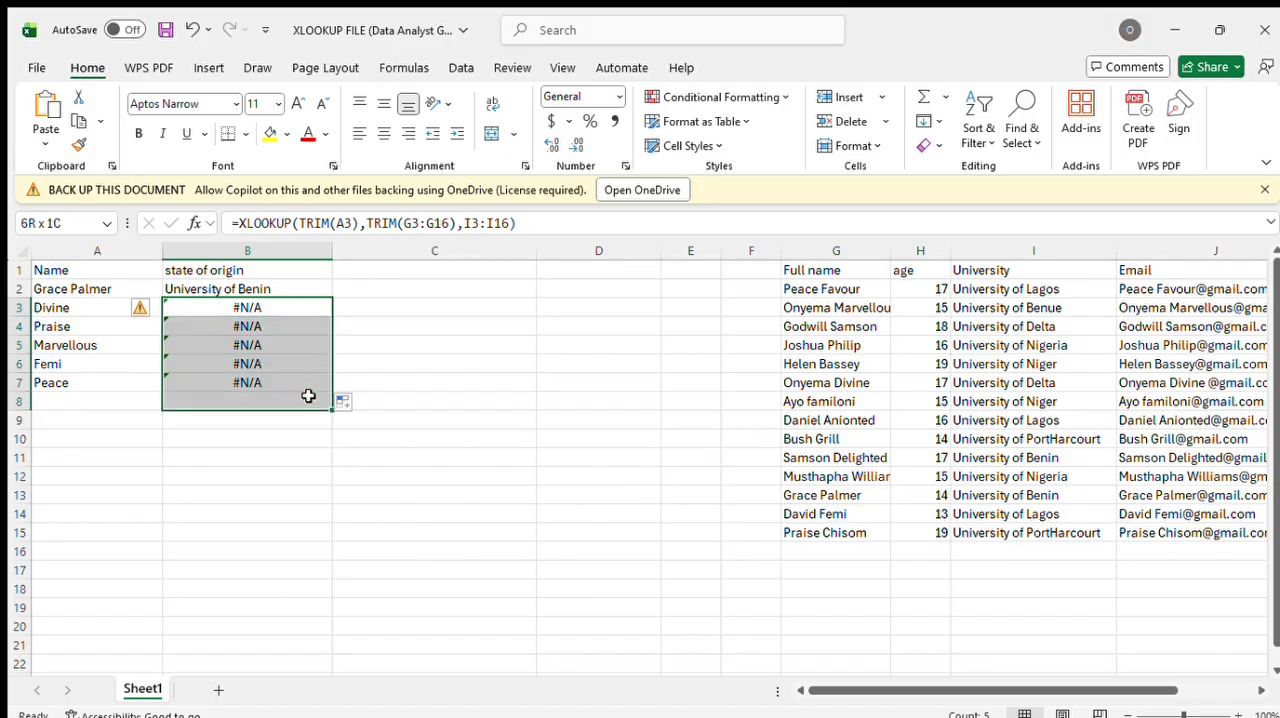
pyautogui.press('Delete')
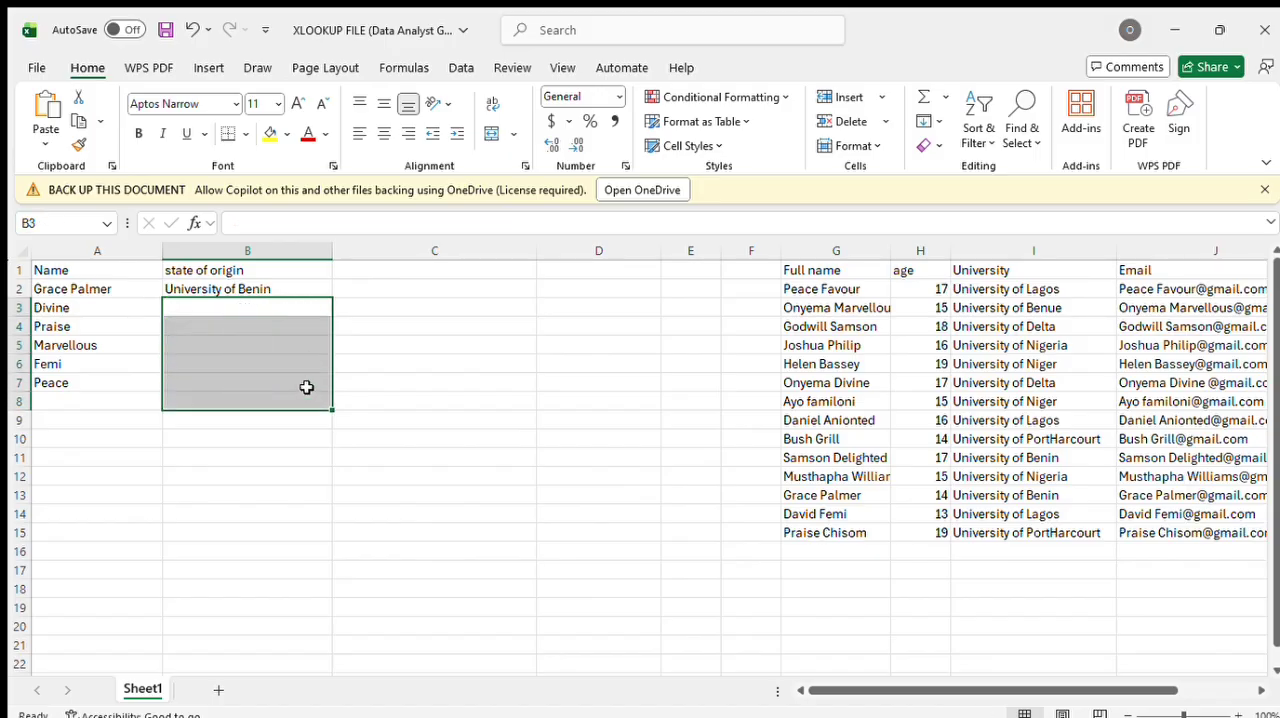
# Step: Start an XLOOKUP formula in B3 with A3 as its lookup value
pyautogui.doubleClick(294, 305)
pyautogui.click(297, 307)
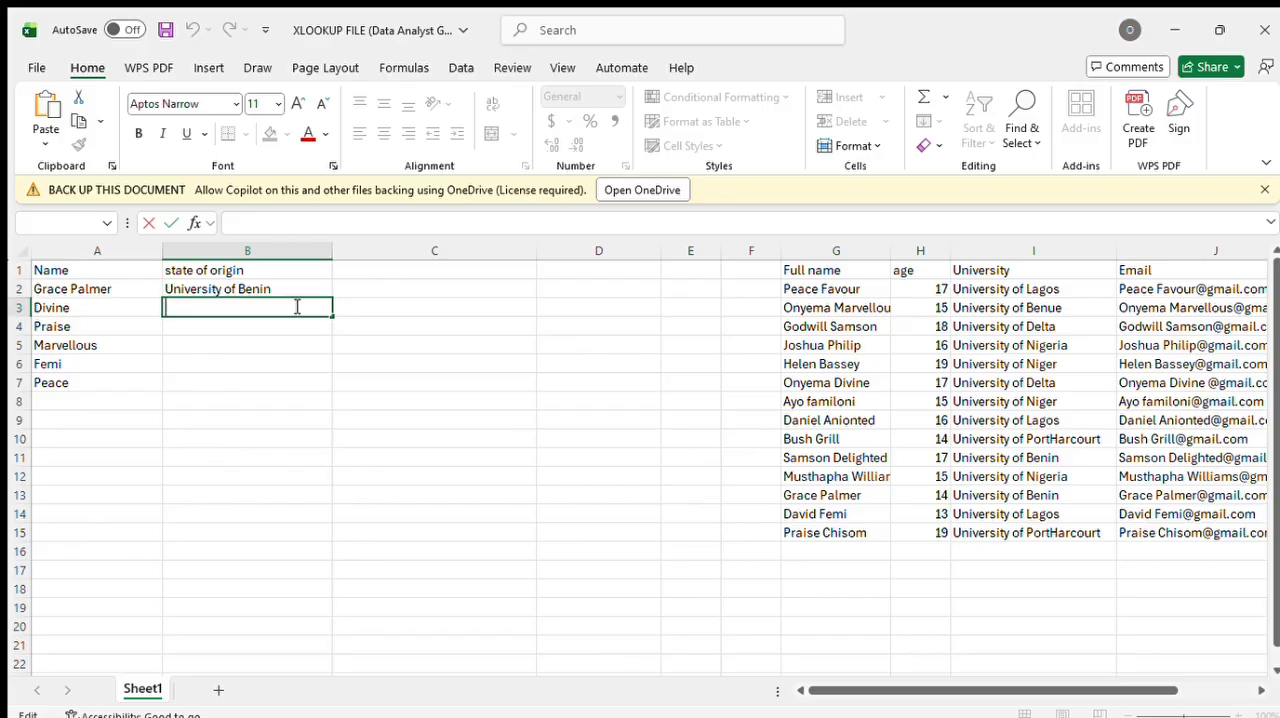
pyautogui.write('=')
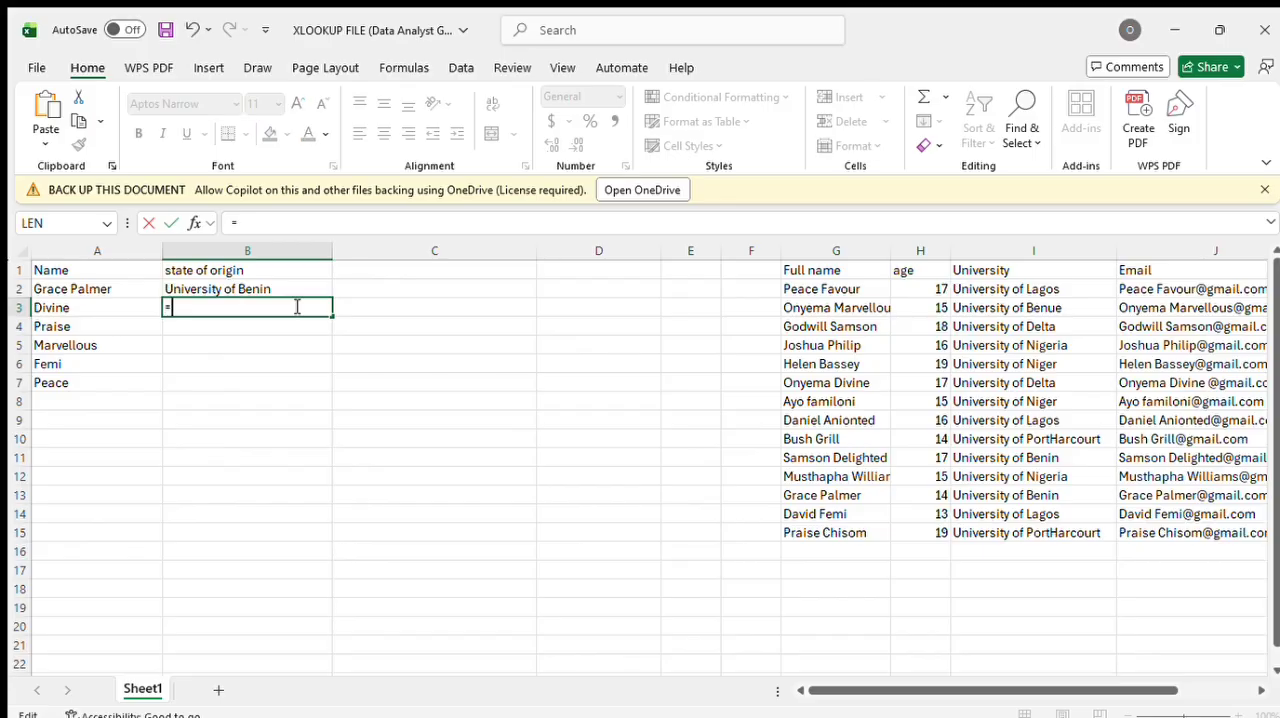
pyautogui.write('xlookup')
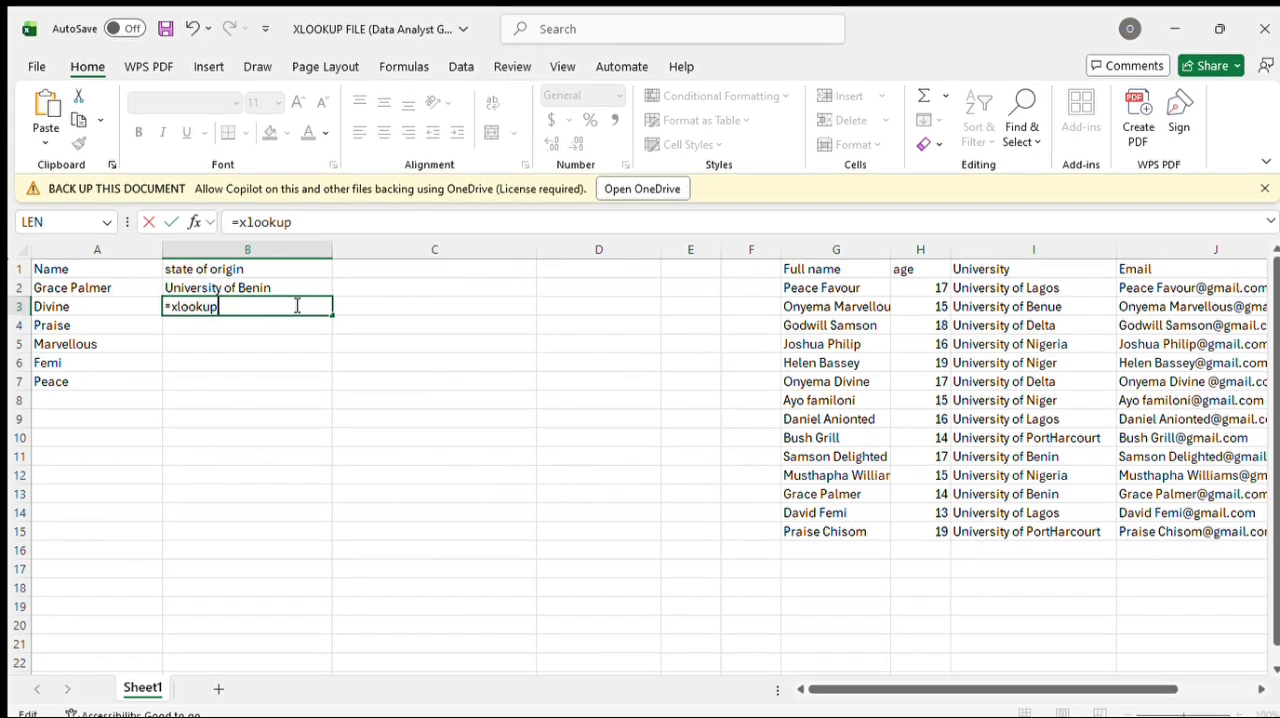
pyautogui.write('(a3')
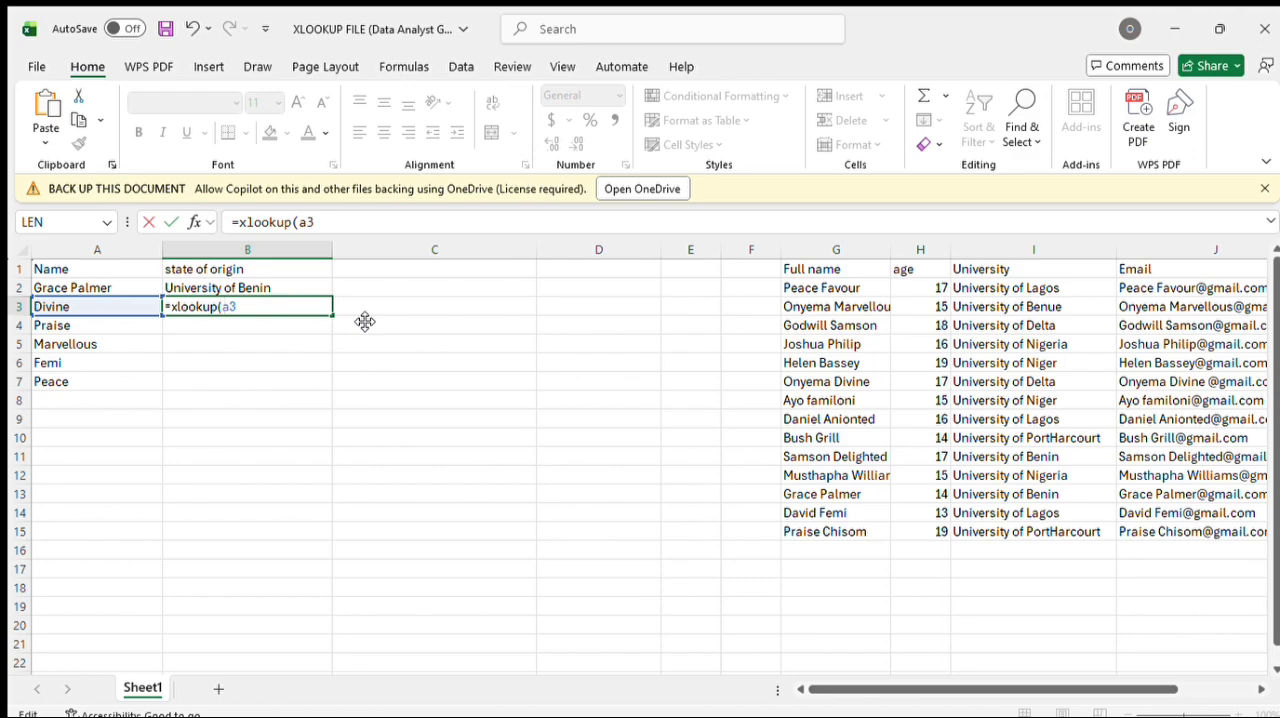
pyautogui.click(826, 381)
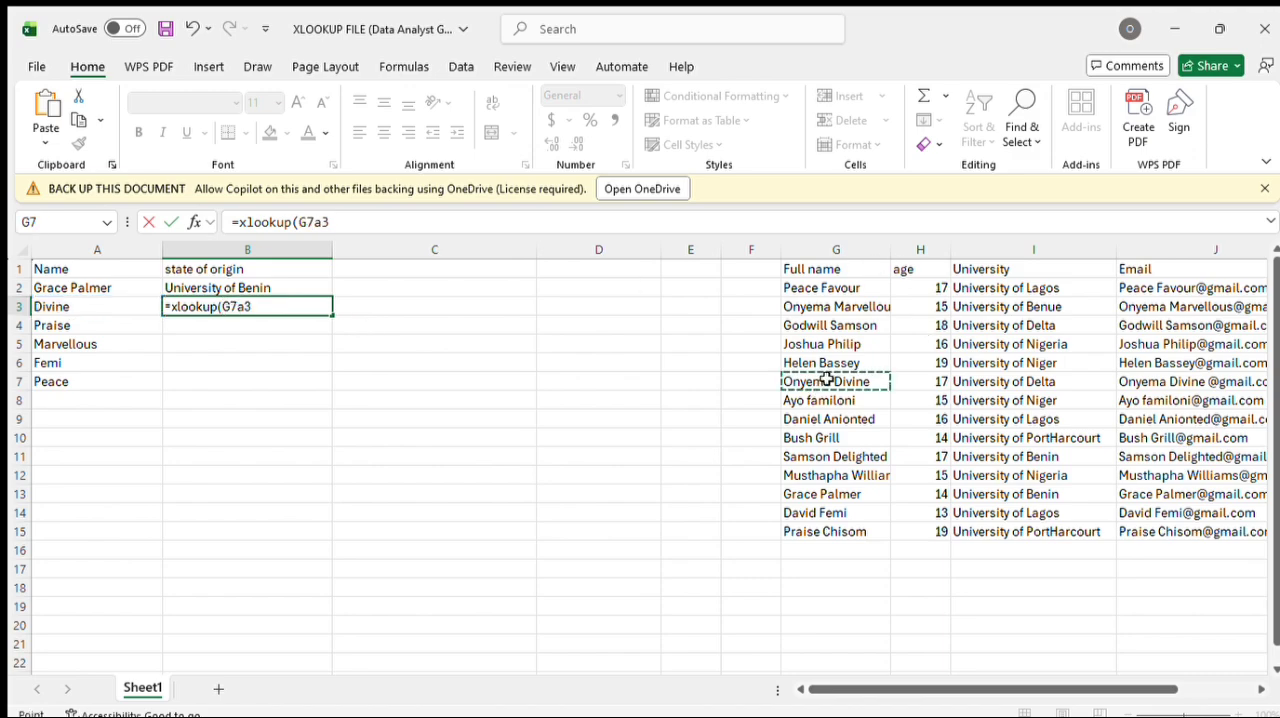
pyautogui.click(134, 308)
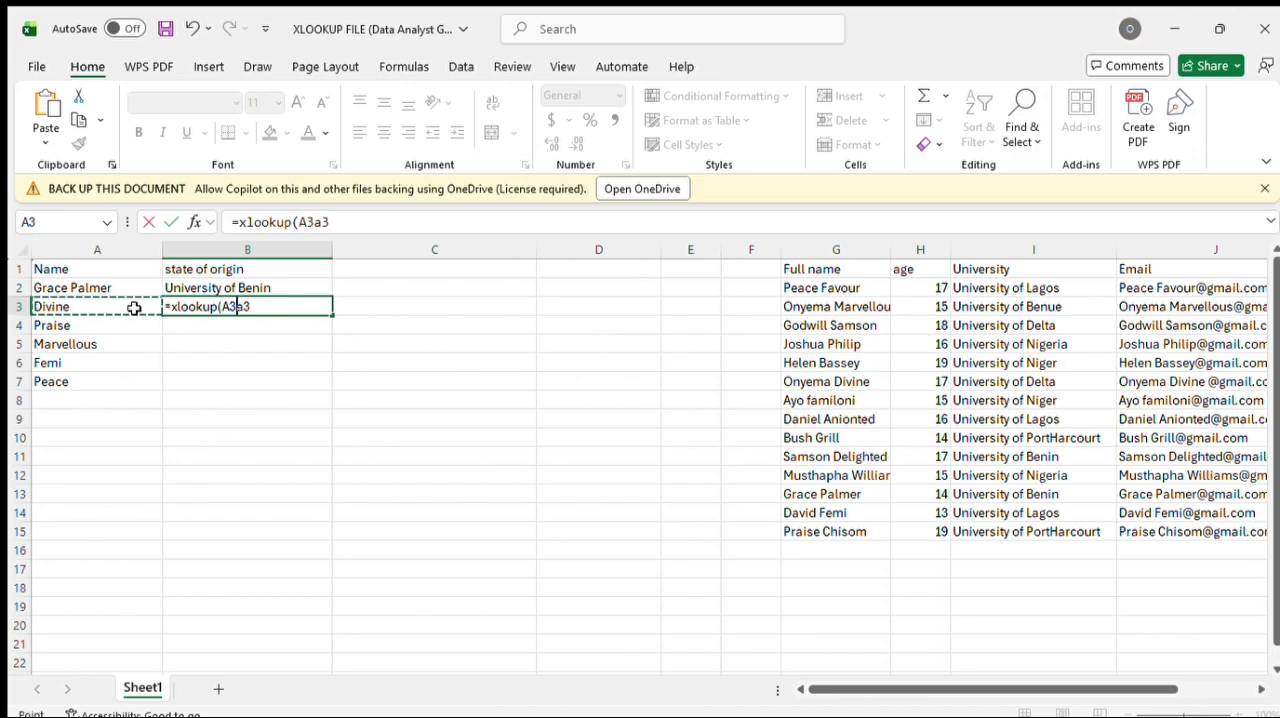
pyautogui.click(238, 307)
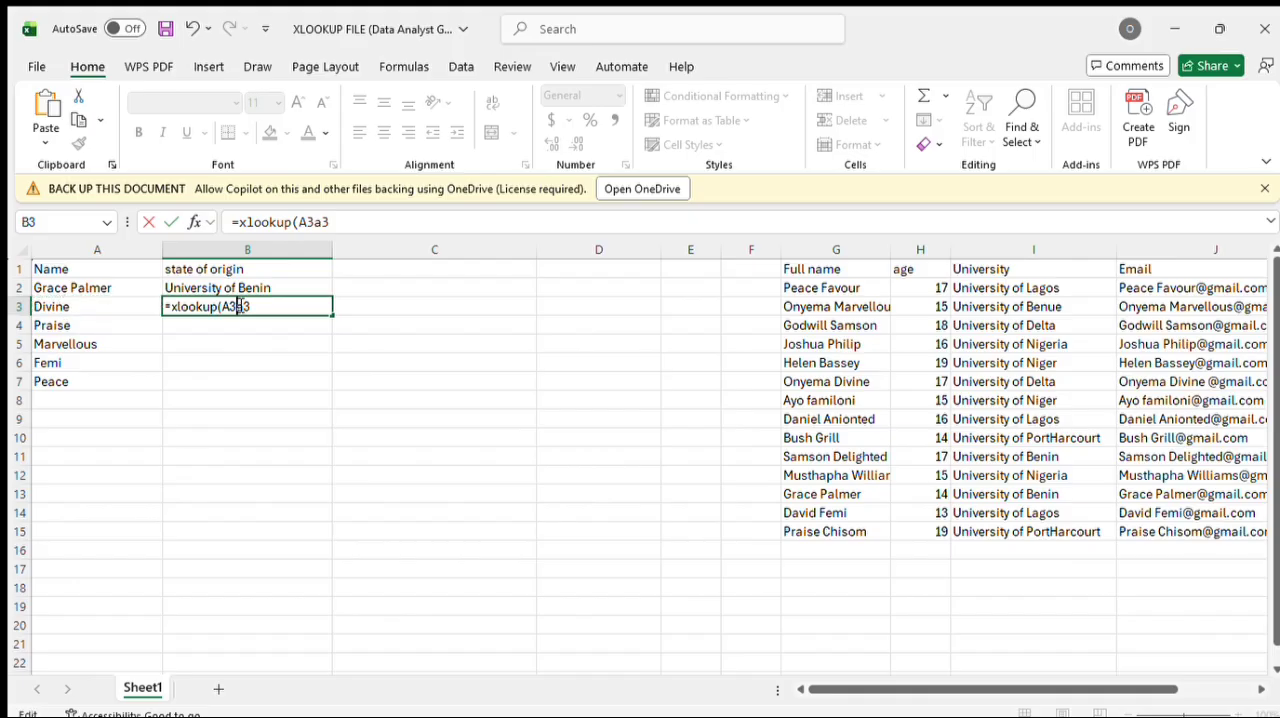
pyautogui.press('BackSpace')
pyautogui.press('BackSpace')
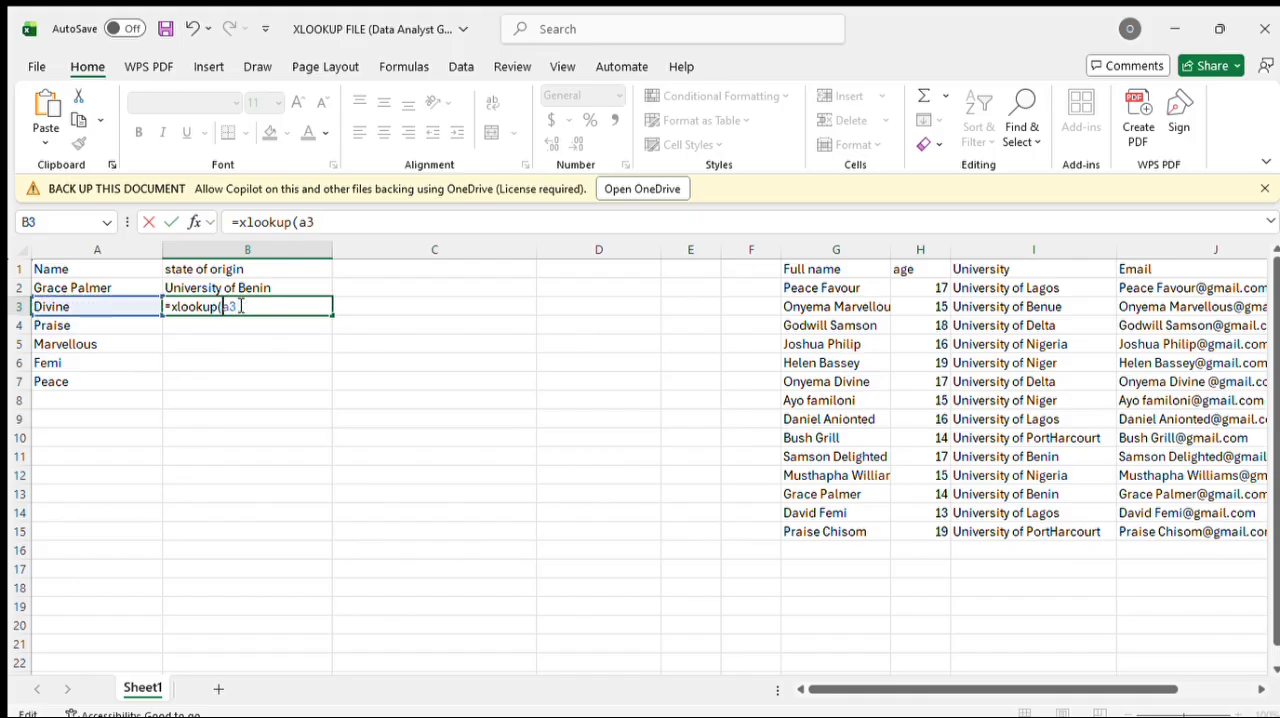
# Step: Join a "*" wildcard to both sides of A3 in the B3 formula so the lookup matches partial names
pyautogui.write('"')
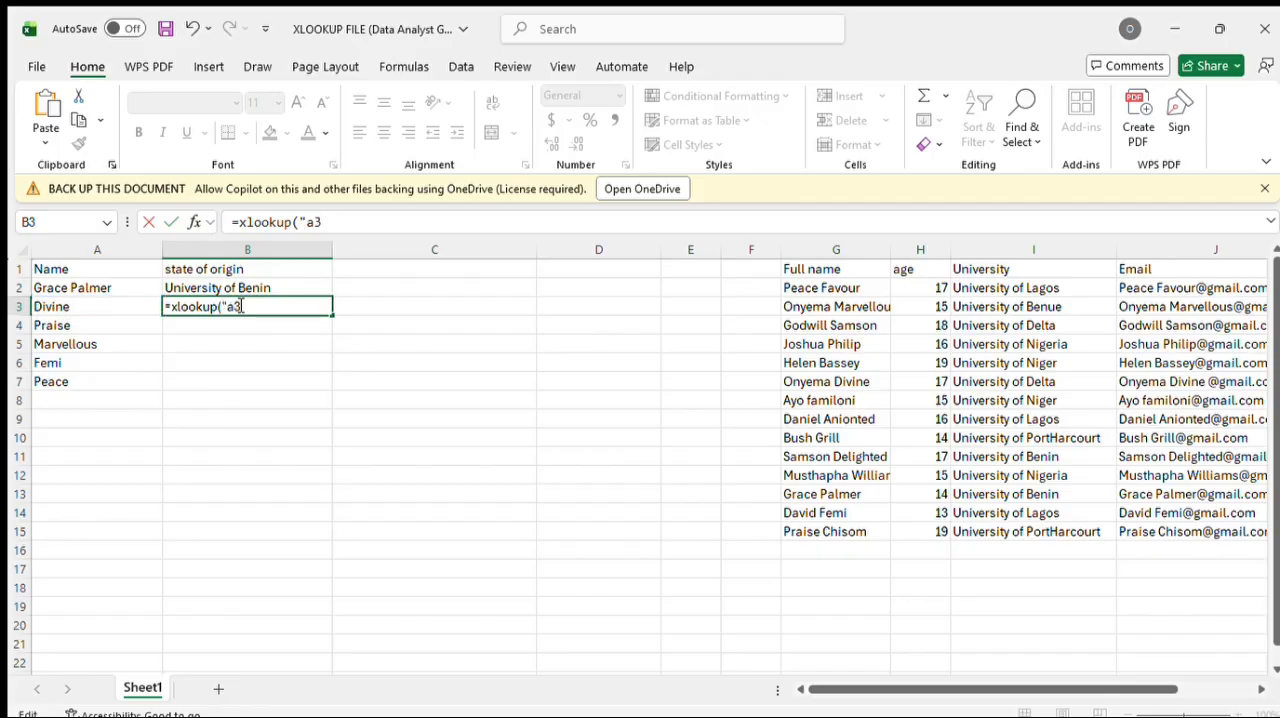
pyautogui.write('*"&')
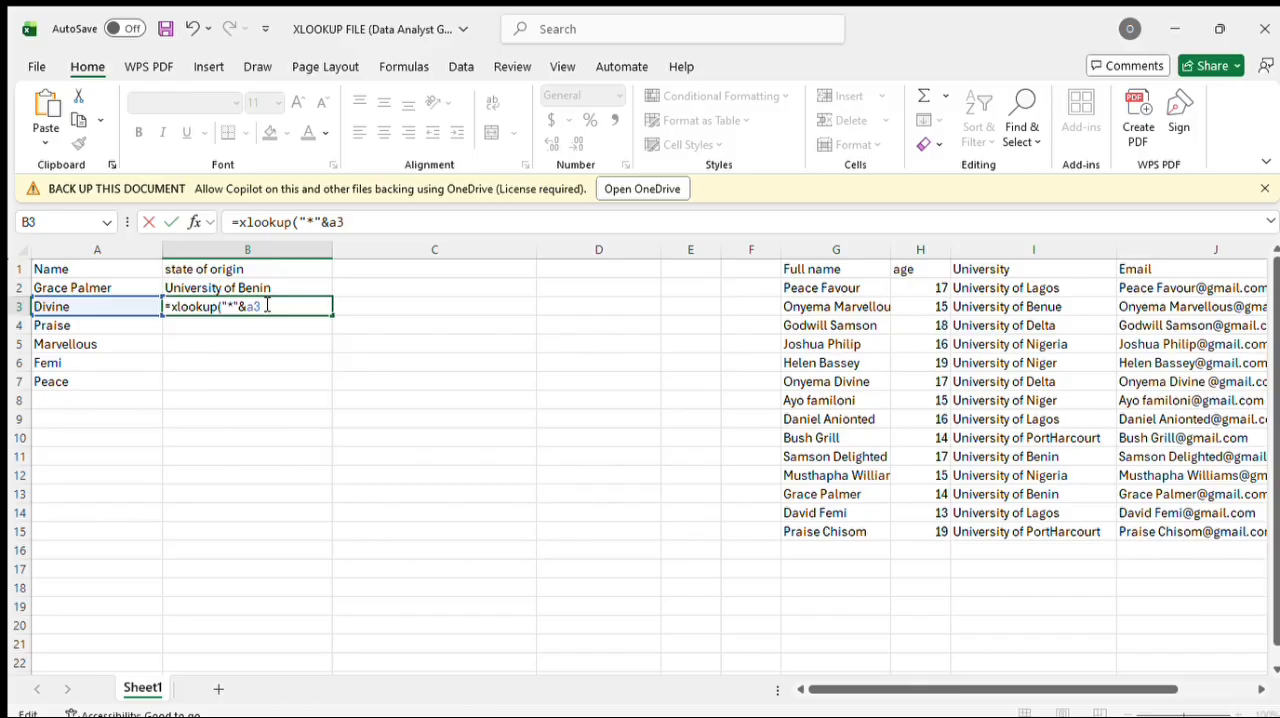
pyautogui.write('&"*",')
# Step: Complete the B3 formula with lookup array G2:G15 and return array I2:I15, and commit it
pyautogui.write('g2')
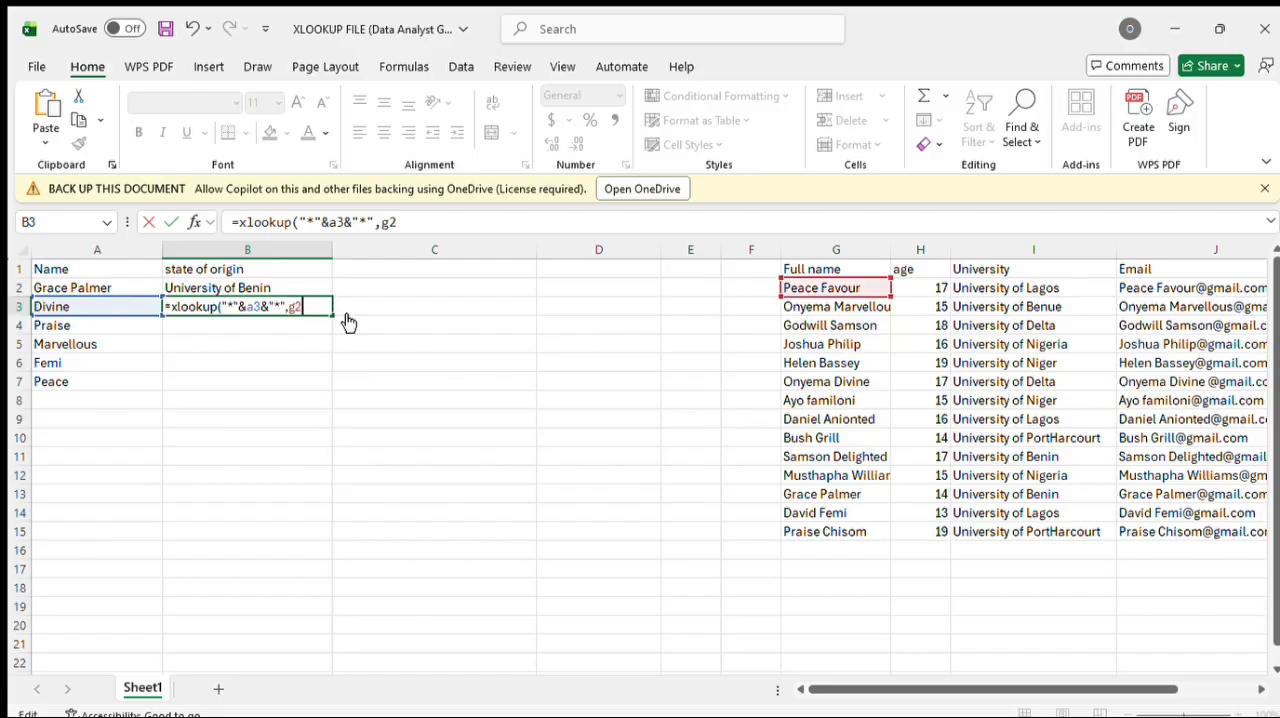
pyautogui.write(':g15')
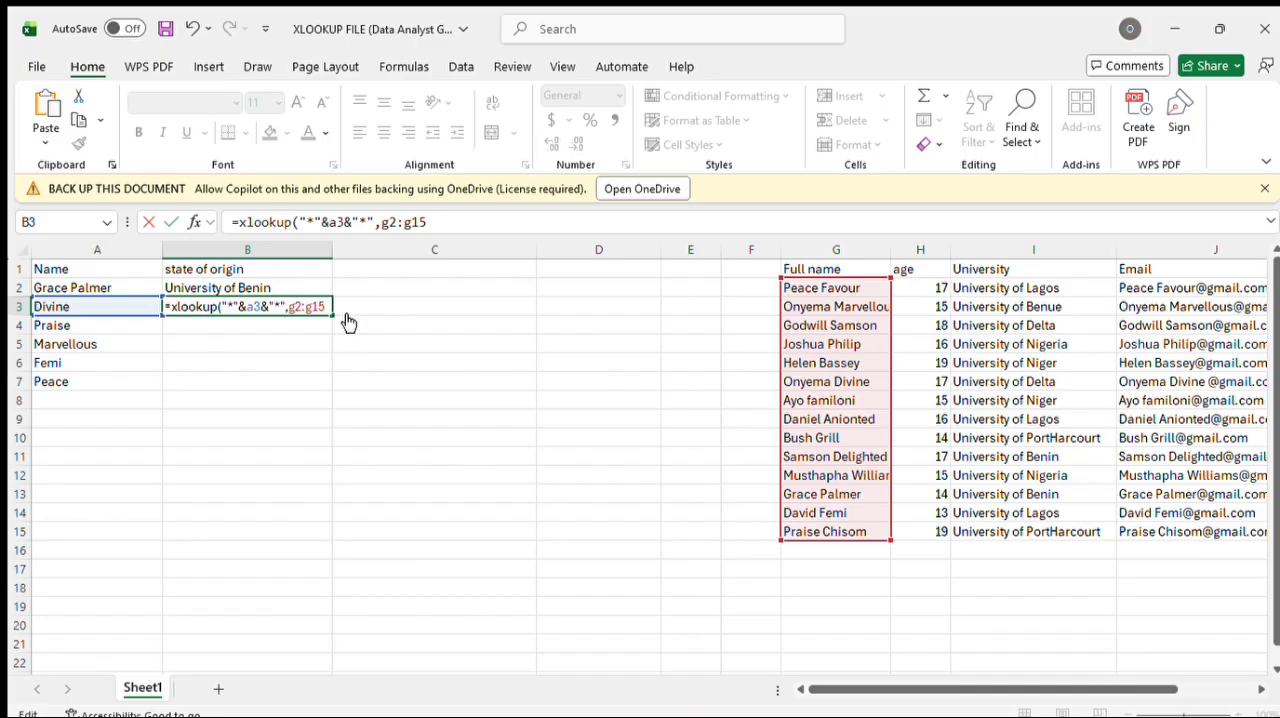
pyautogui.write(',i2:')
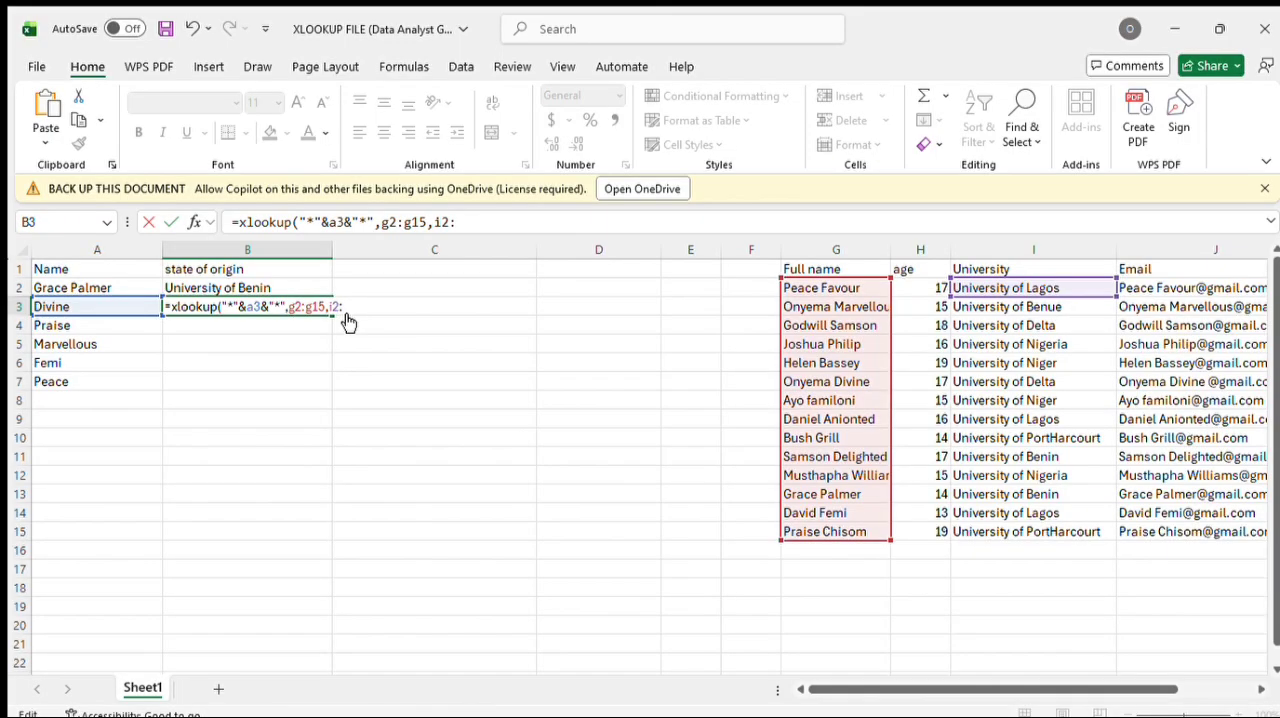
pyautogui.write('i15)')
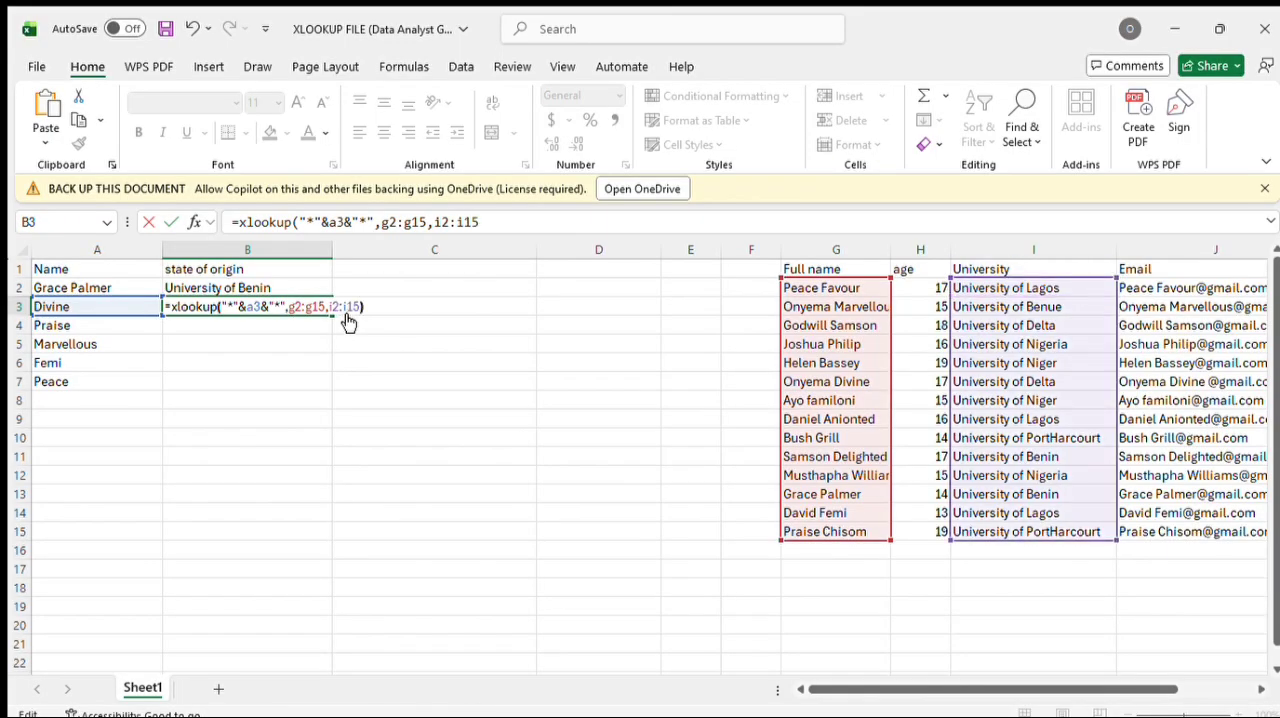
pyautogui.press('Return')
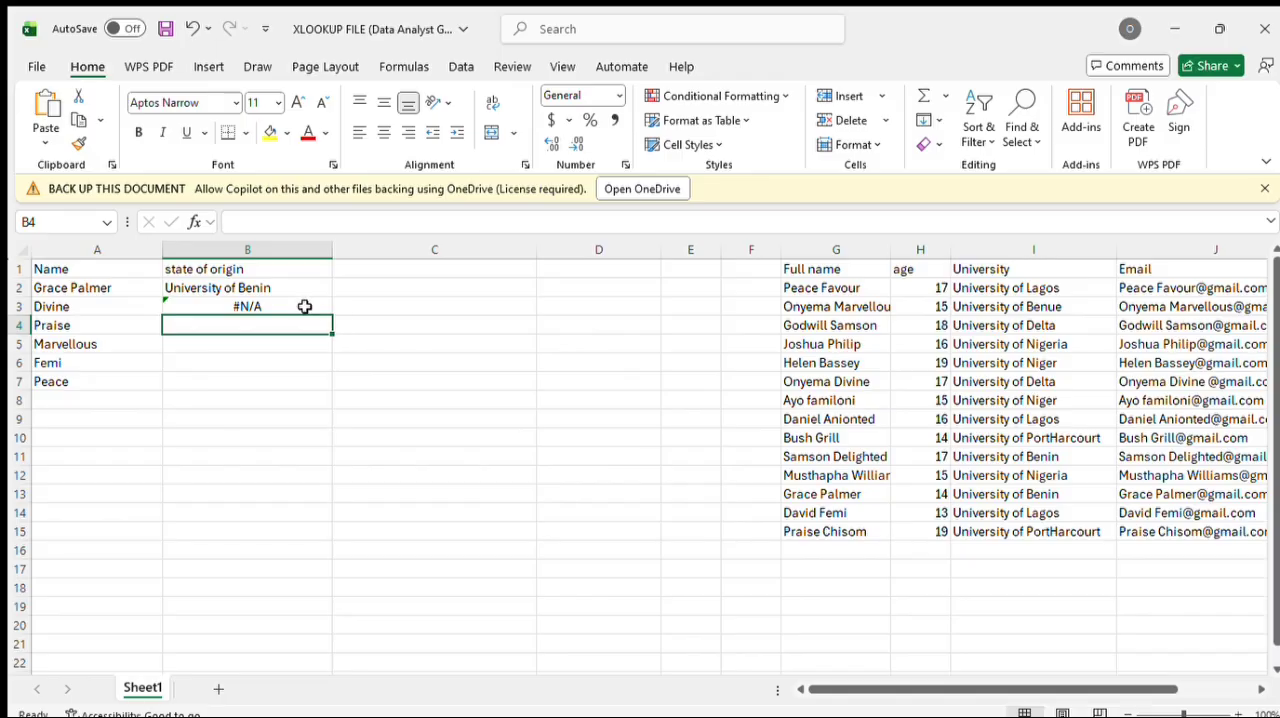
pyautogui.doubleClick(305, 305)
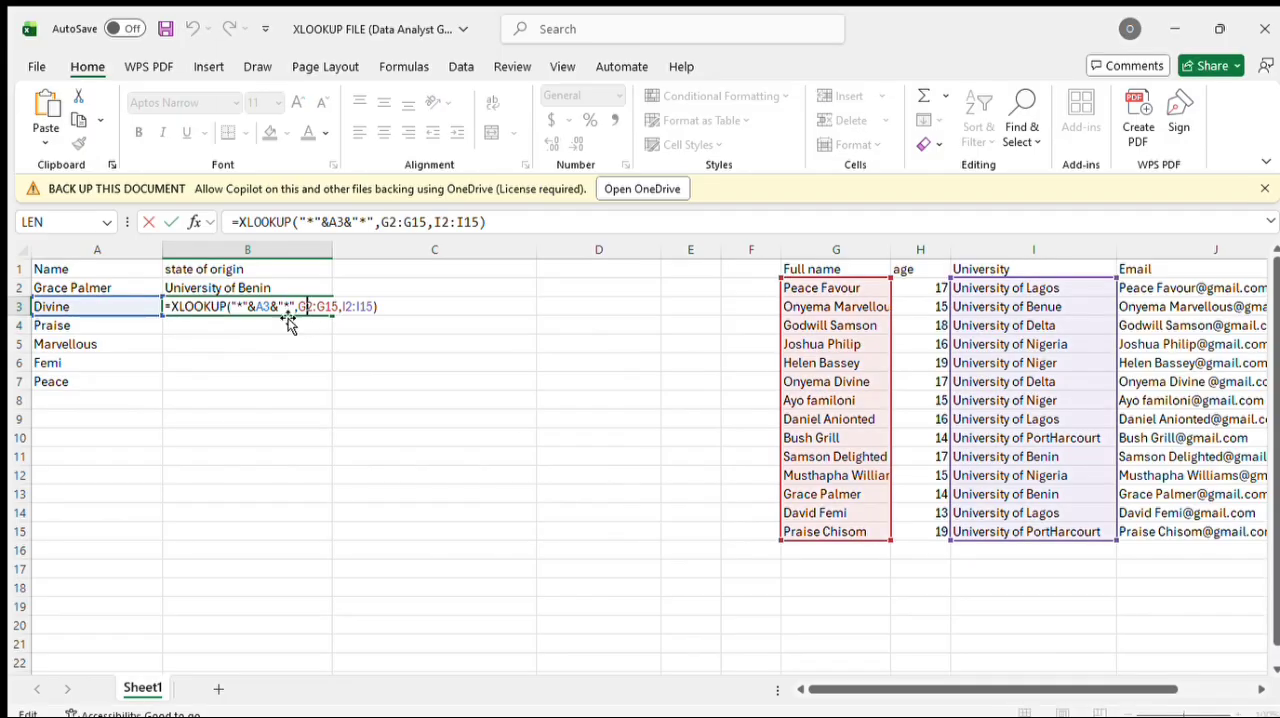
pyautogui.click(273, 311)
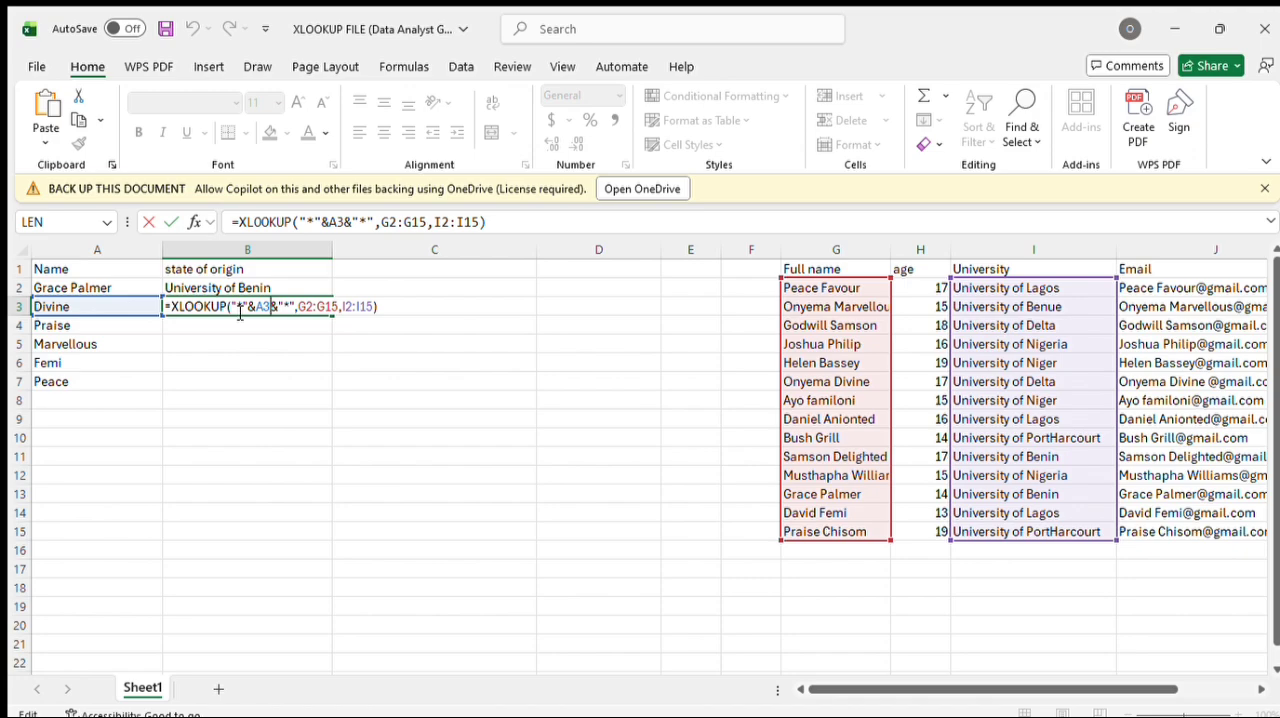
pyautogui.click(231, 307)
pyautogui.click(344, 361)
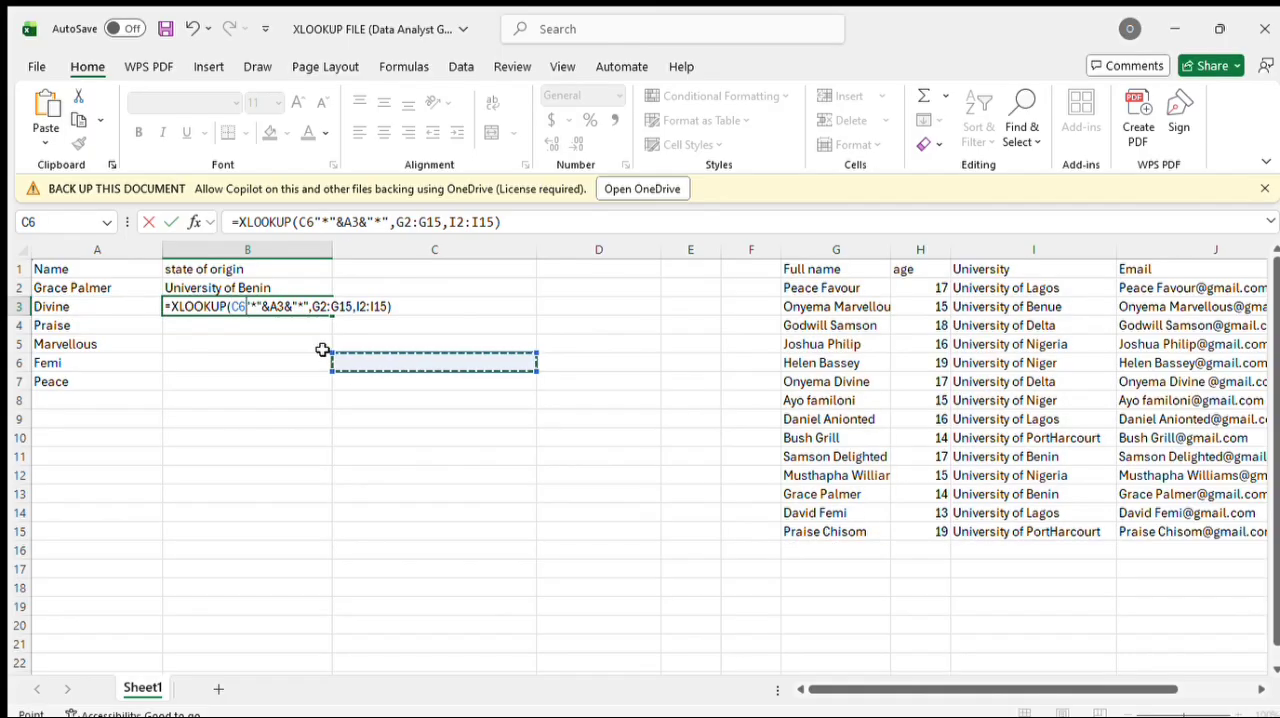
pyautogui.press('BackSpace')
pyautogui.press('BackSpace')
pyautogui.press('Return')
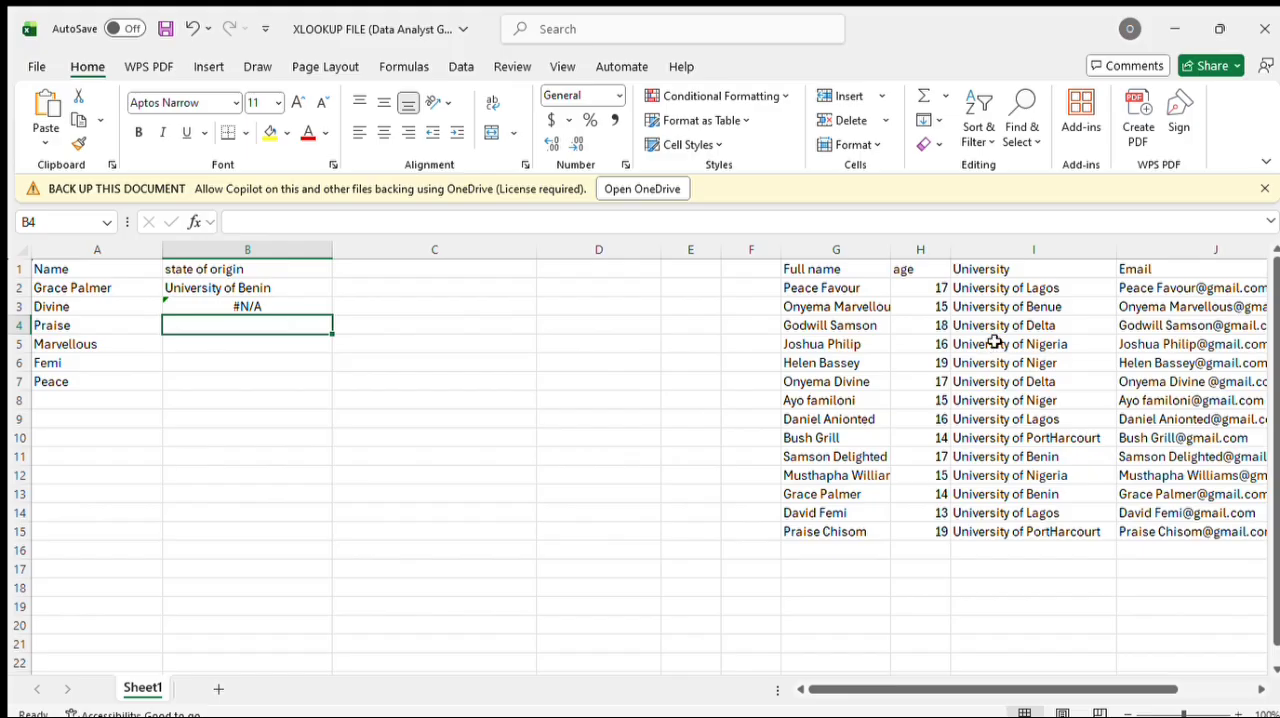
# Step: Insert a blank column before the Full name column and enter the heading Full Name in G1
pyautogui.click(893, 253)
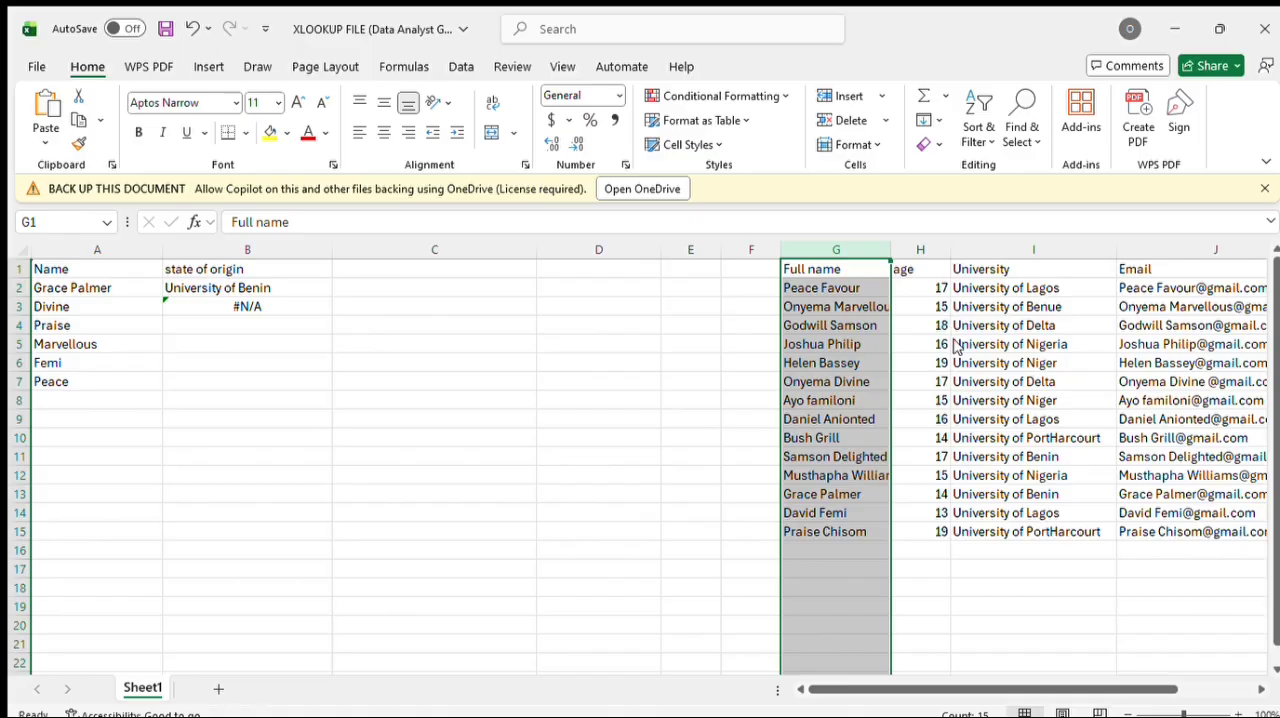
pyautogui.hotkey('ctrl', 'shift', '+')
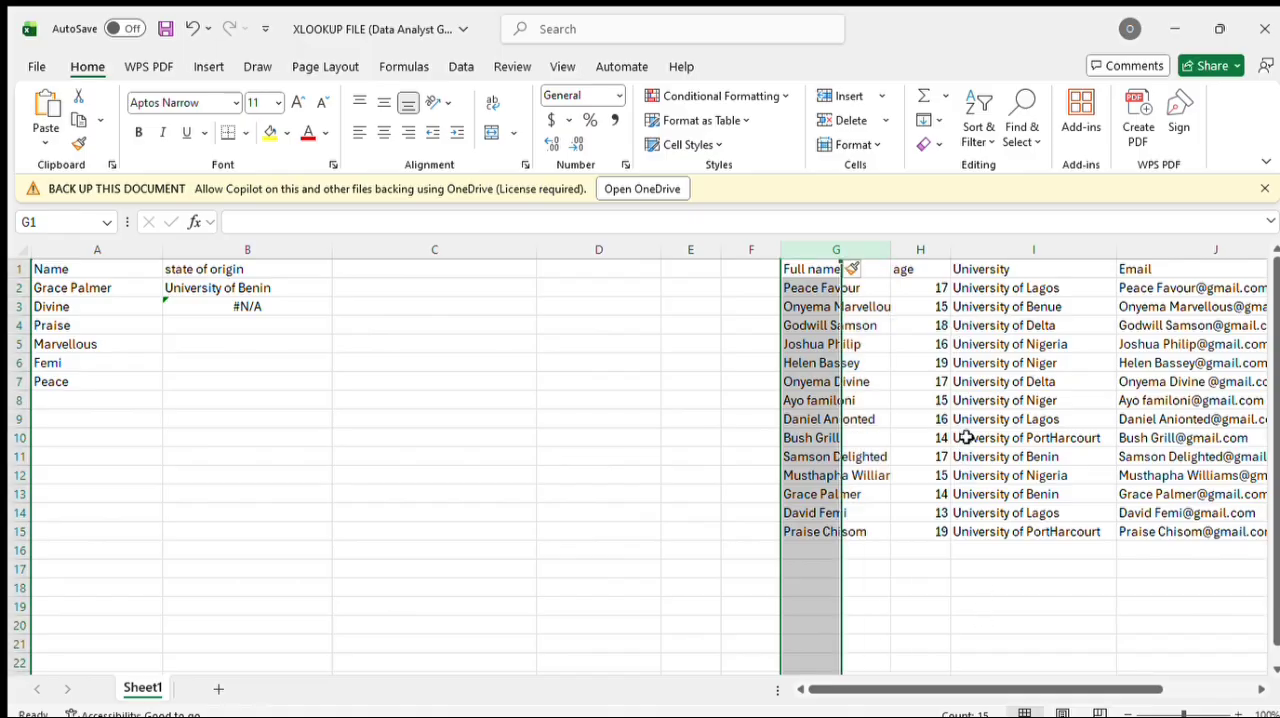
pyautogui.doubleClick(821, 272)
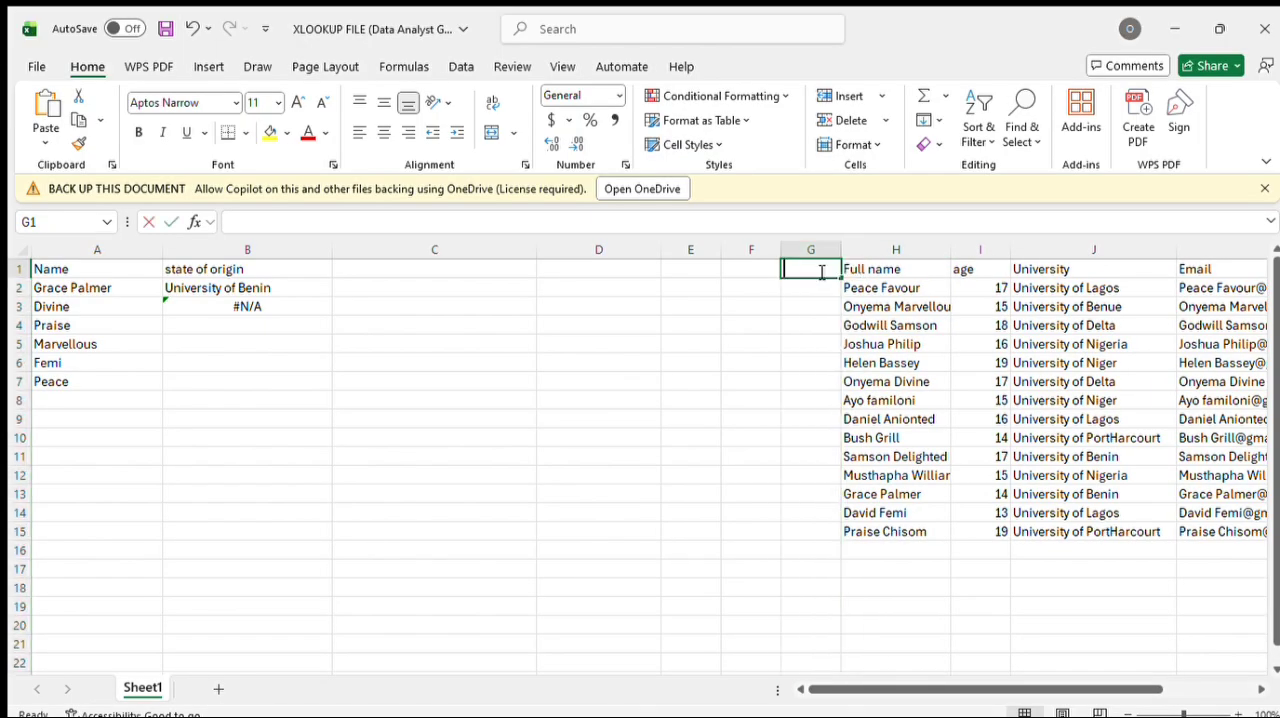
pyautogui.write('fu')
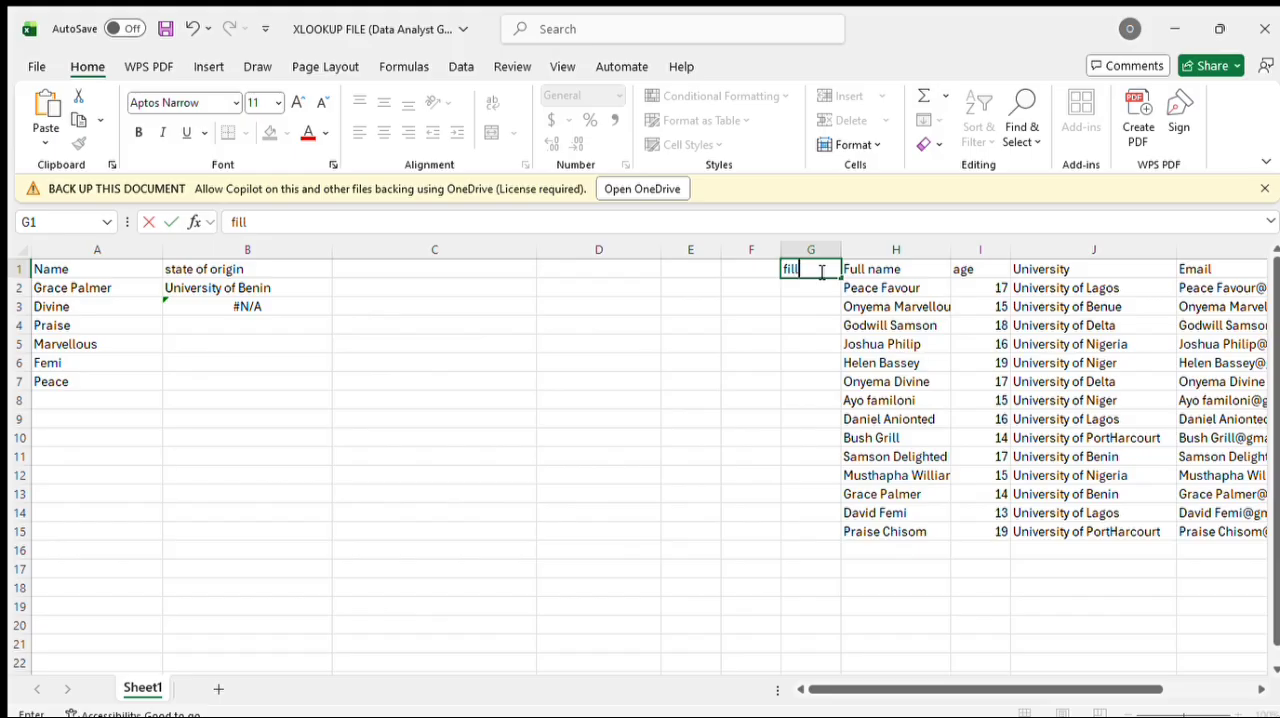
pyautogui.press('BackSpace')
pyautogui.press('BackSpace')
pyautogui.write('Full NAME')
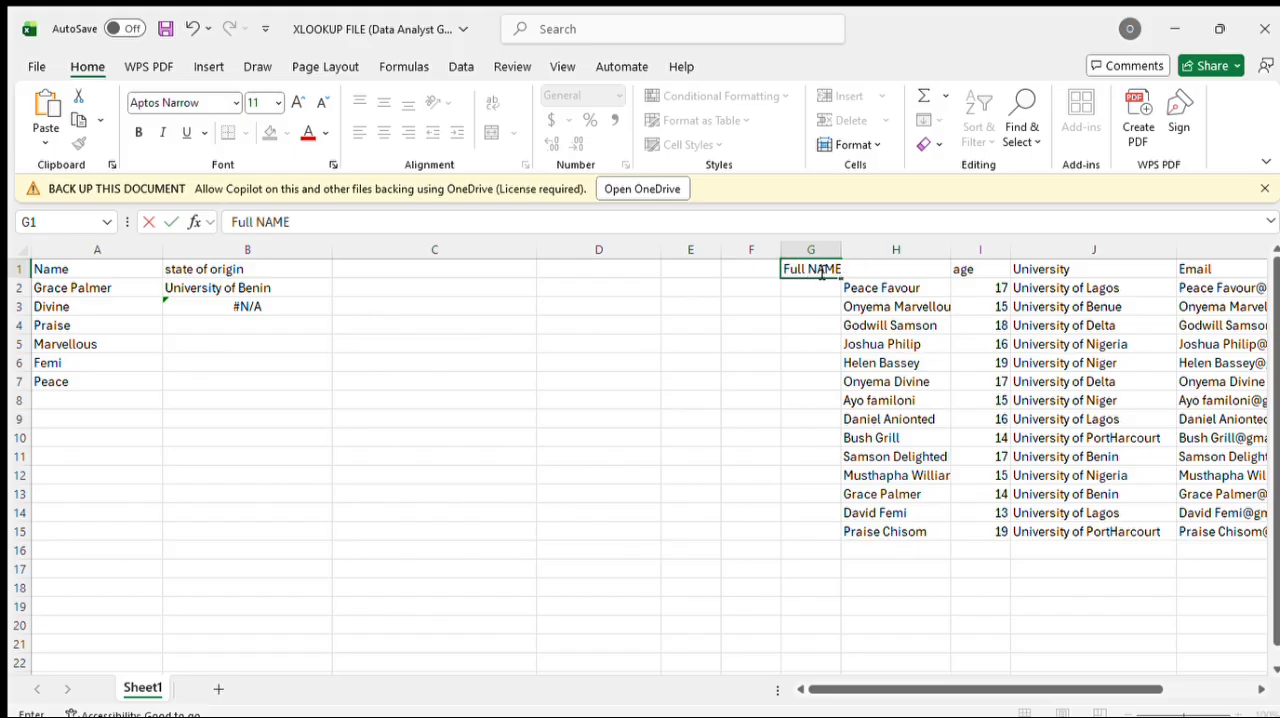
pyautogui.press('BackSpace')
pyautogui.press('BackSpace')
pyautogui.press('BackSpace')
pyautogui.write('ame')
# Step: Enter =TRIM(H2:H15) in G2 to produce cleaned full names, and widen column G to fit them
pyautogui.click(811, 288)
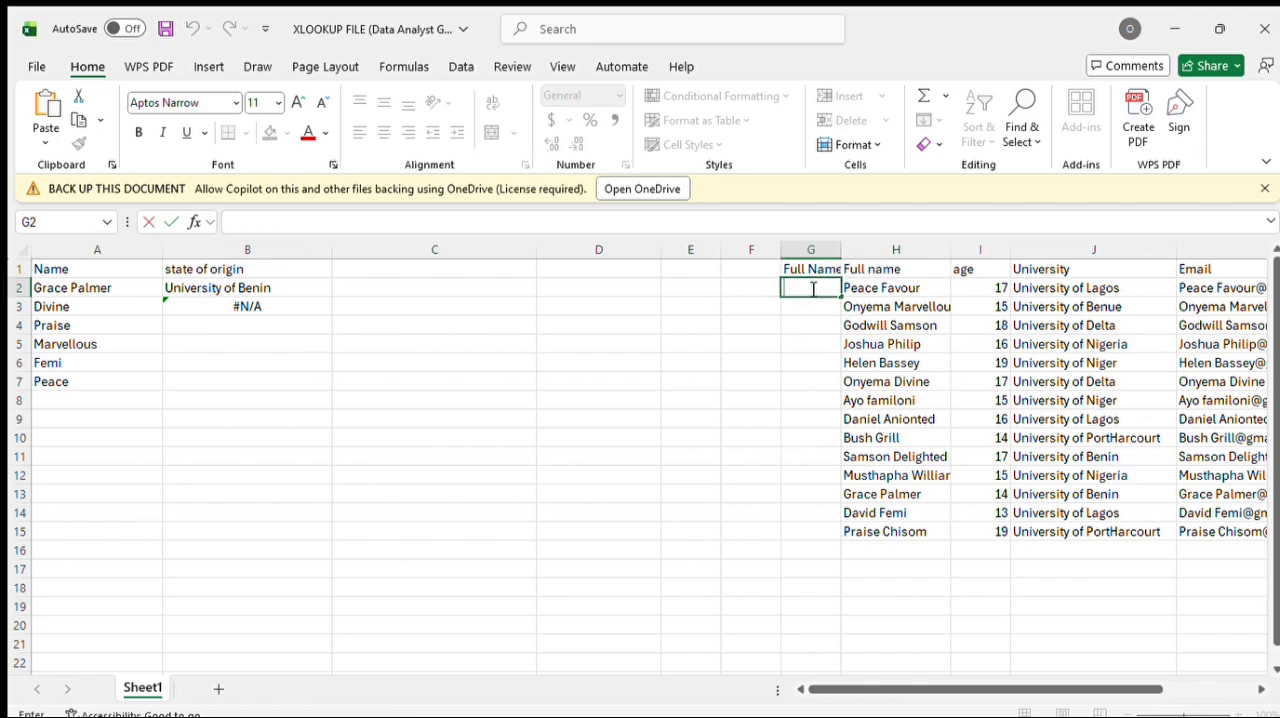
pyautogui.write('=')
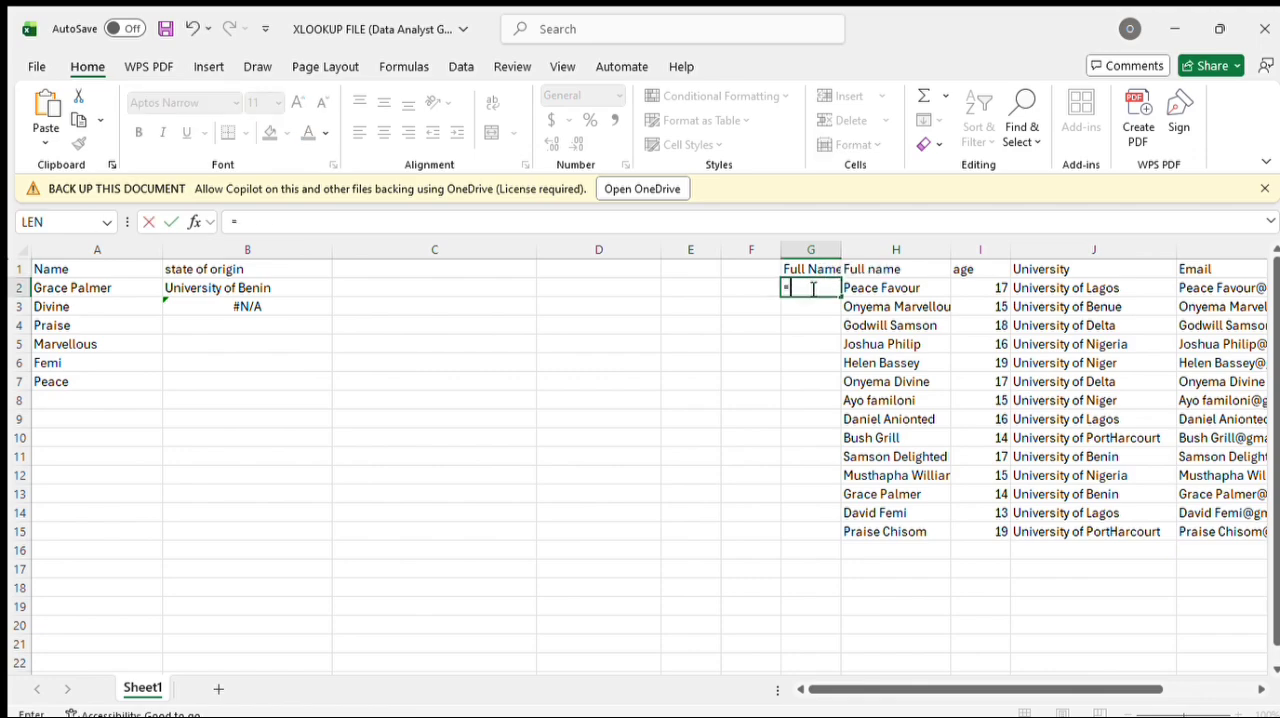
pyautogui.write('trim')
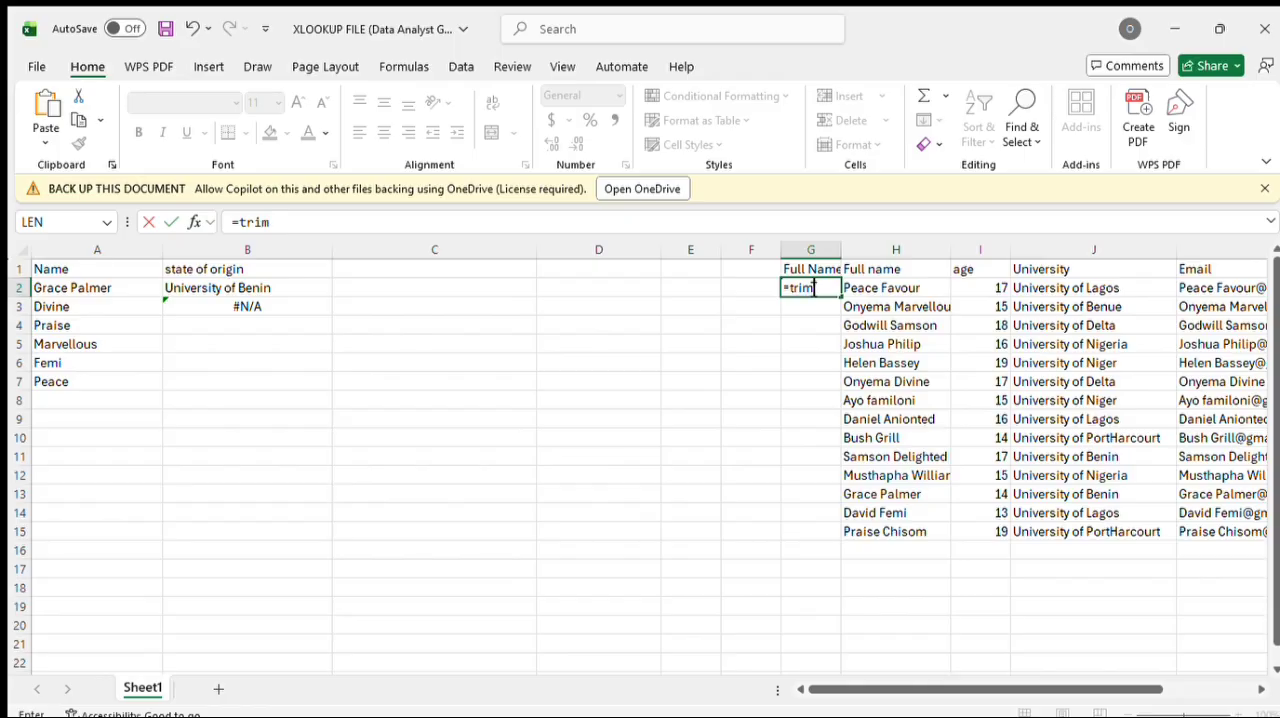
pyautogui.write('(h2:')
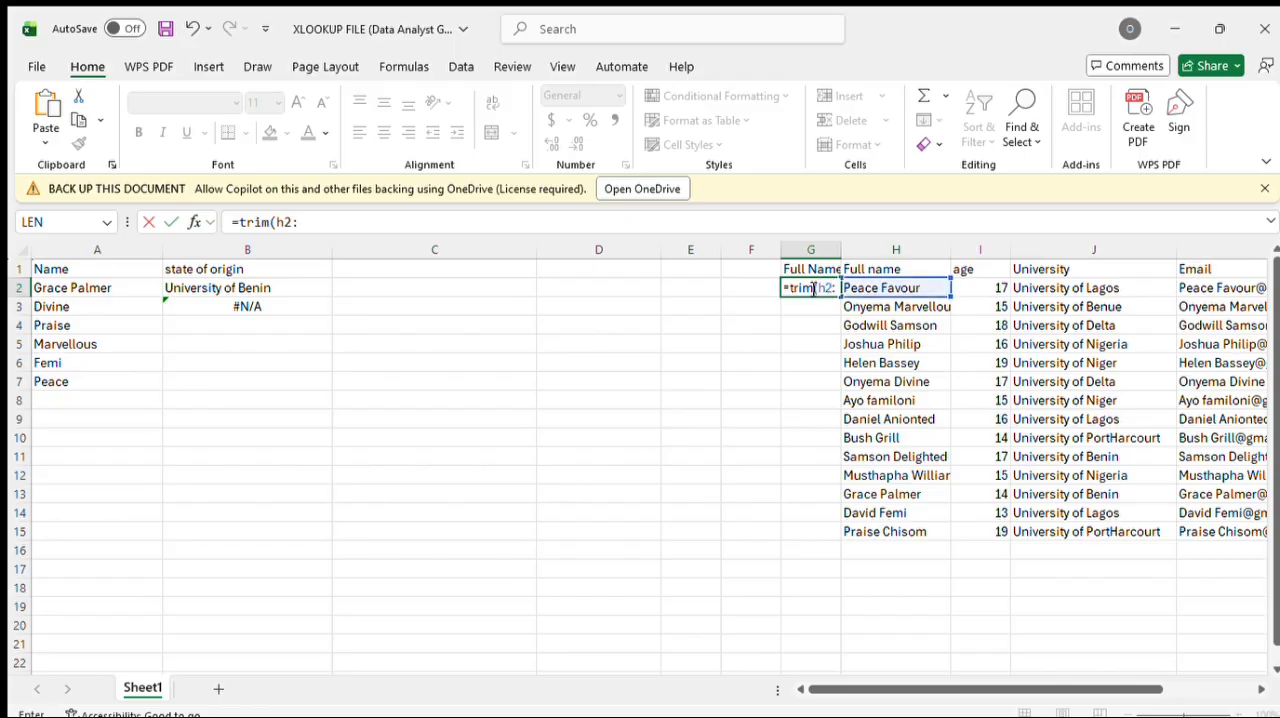
pyautogui.write('h15')
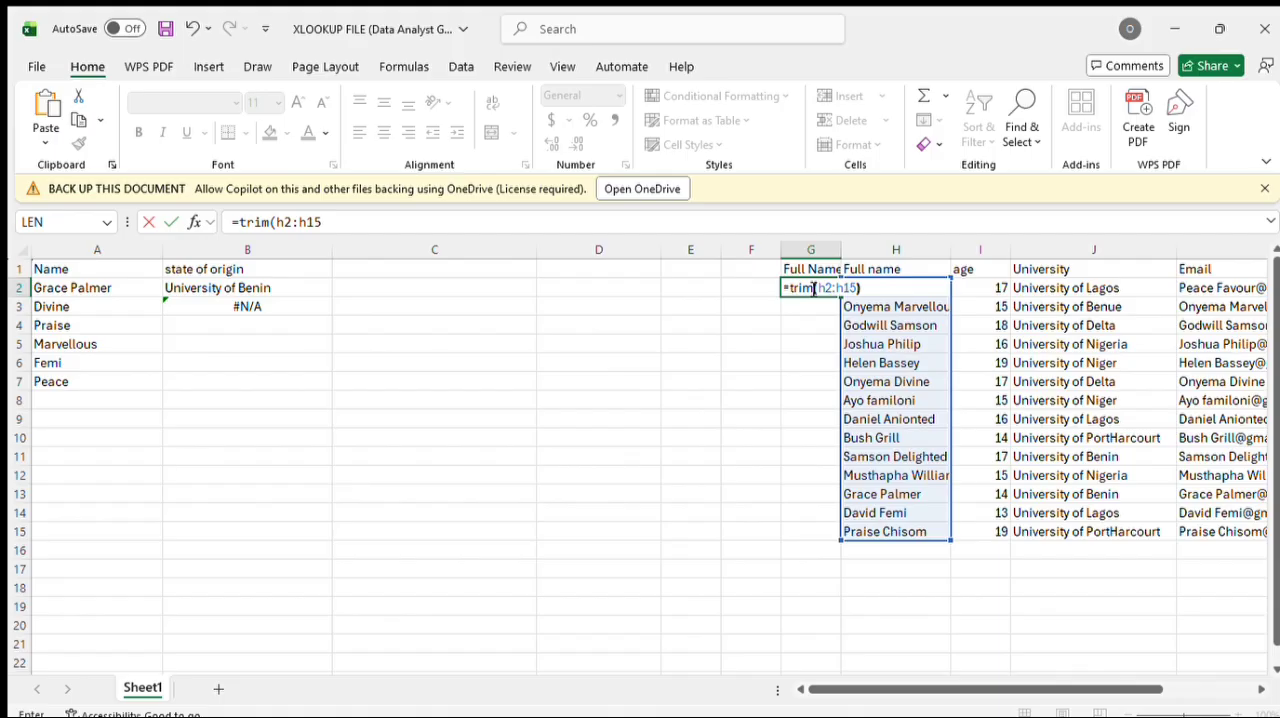
pyautogui.press('Return')
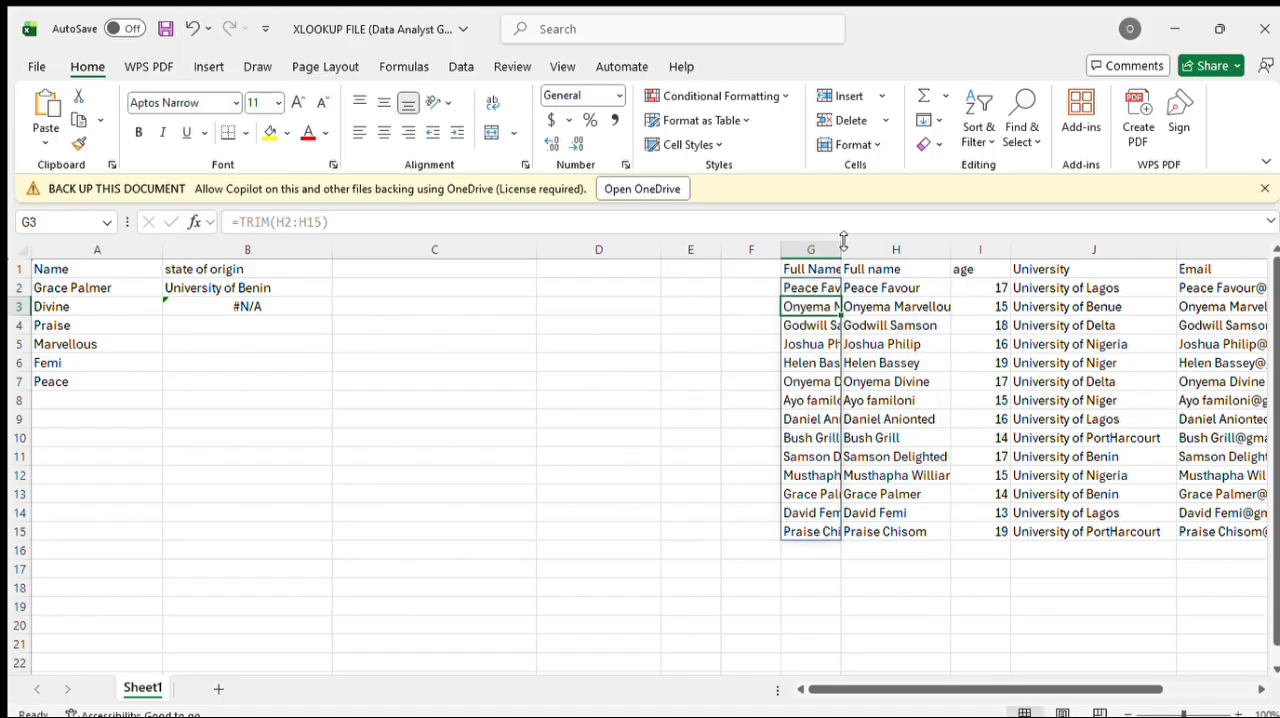
pyautogui.moveTo(841, 248); pyautogui.dragTo(871, 248)
pyautogui.moveTo(900, 242); pyautogui.dragTo(926, 249)
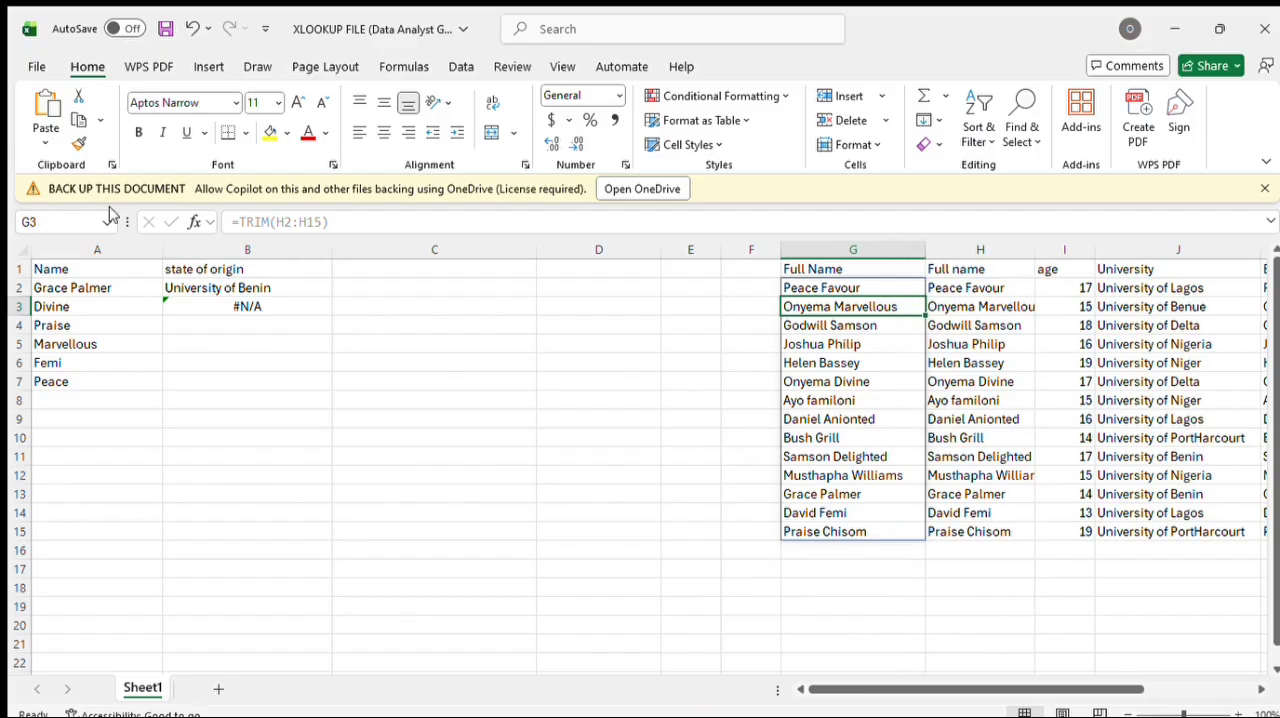
# Step: Insert a blank column before the Name column and enter =TRIM(B2:B7) in A2 to produce the cleaned names
pyautogui.click(137, 252)
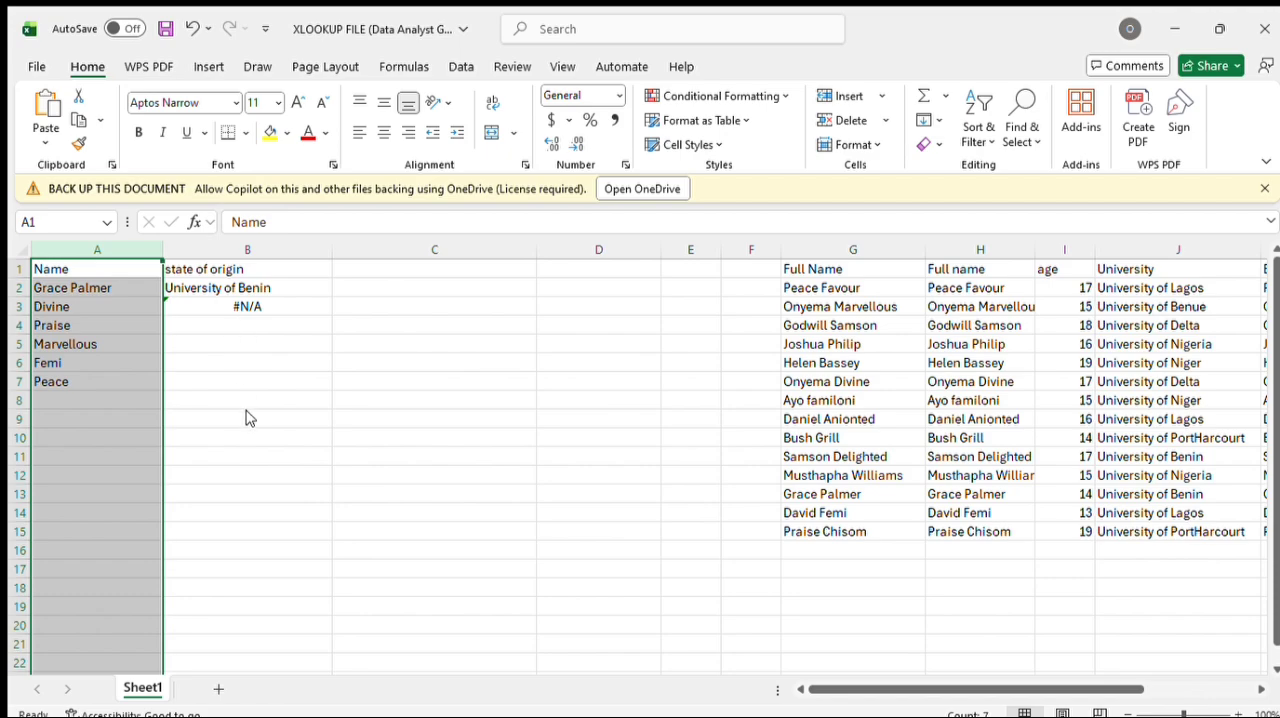
pyautogui.hotkey('ctrl', 'shift', '+')
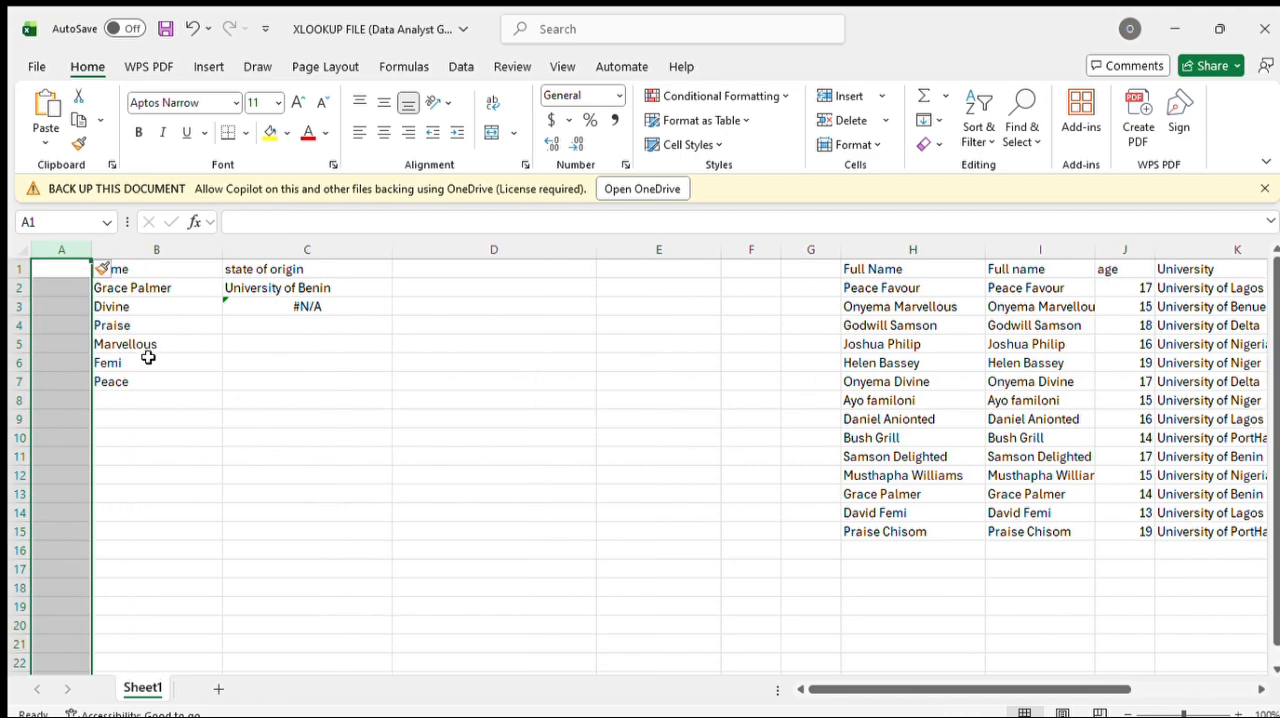
pyautogui.doubleClick(61, 288)
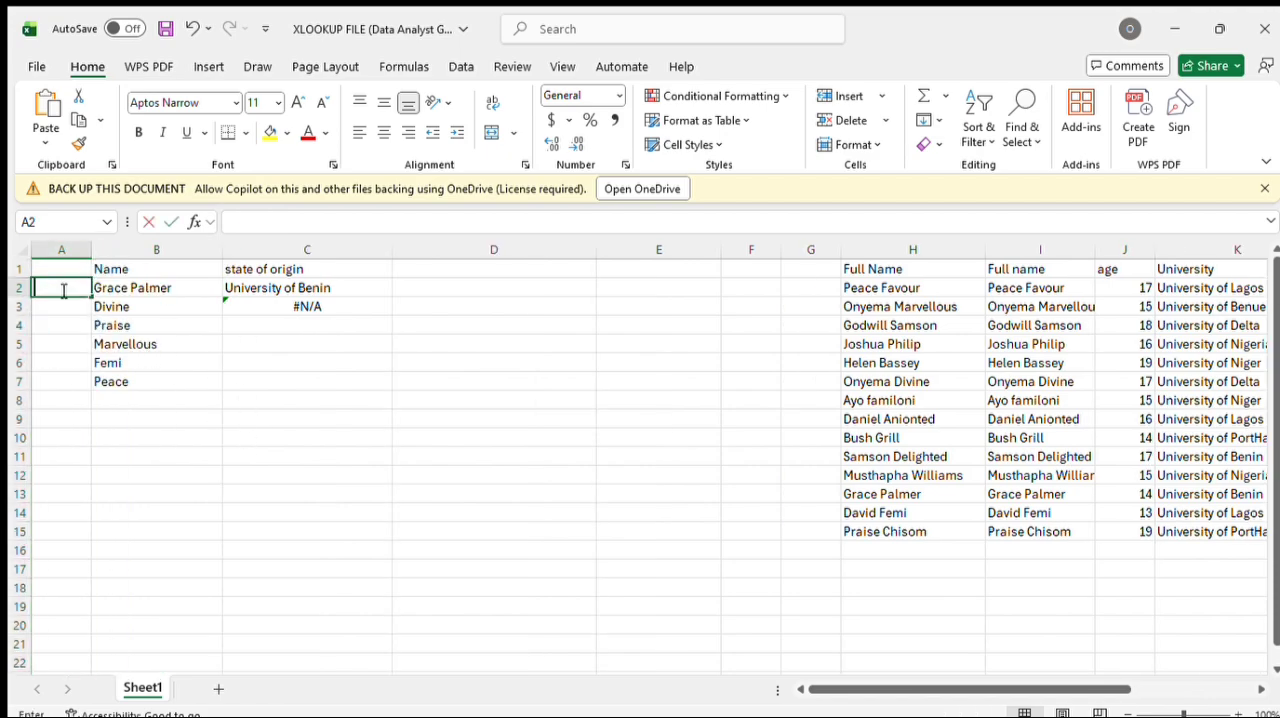
pyautogui.write('=')
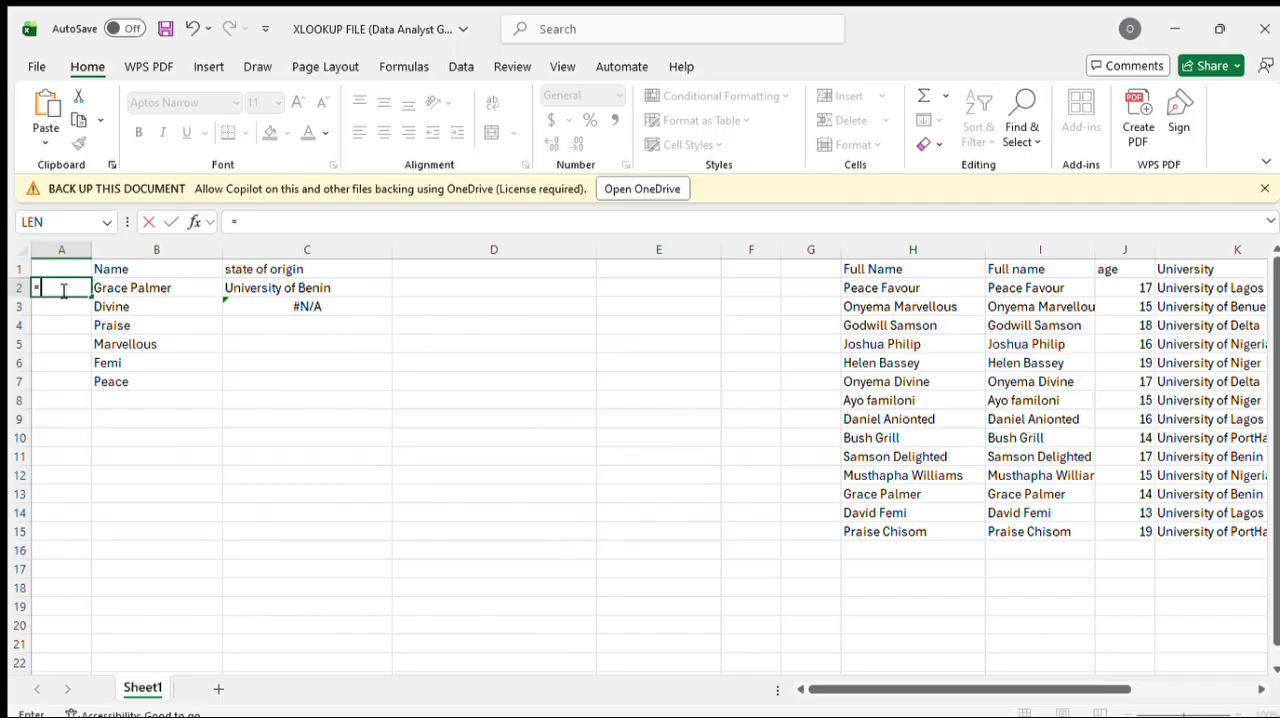
pyautogui.write('tri,mk')
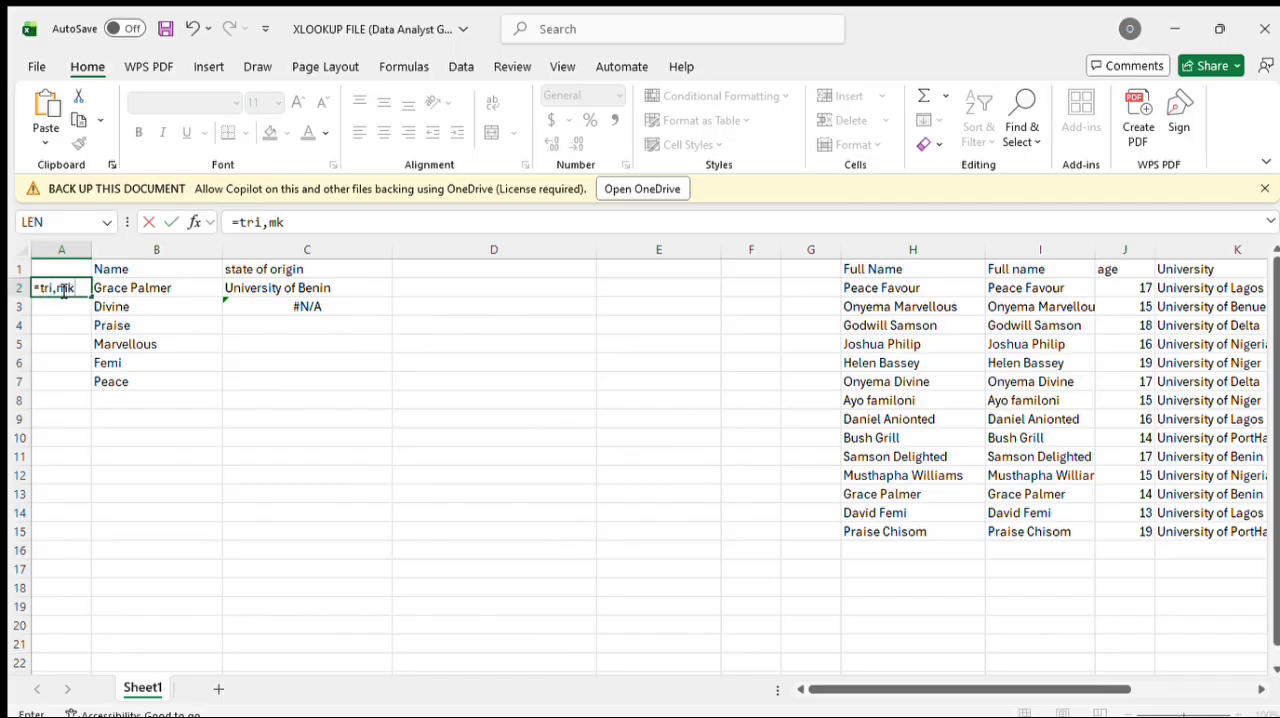
pyautogui.press('BackSpace')
pyautogui.press('BackSpace')
pyautogui.press('BackSpace')
pyautogui.write('m(b')
pyautogui.write('2')
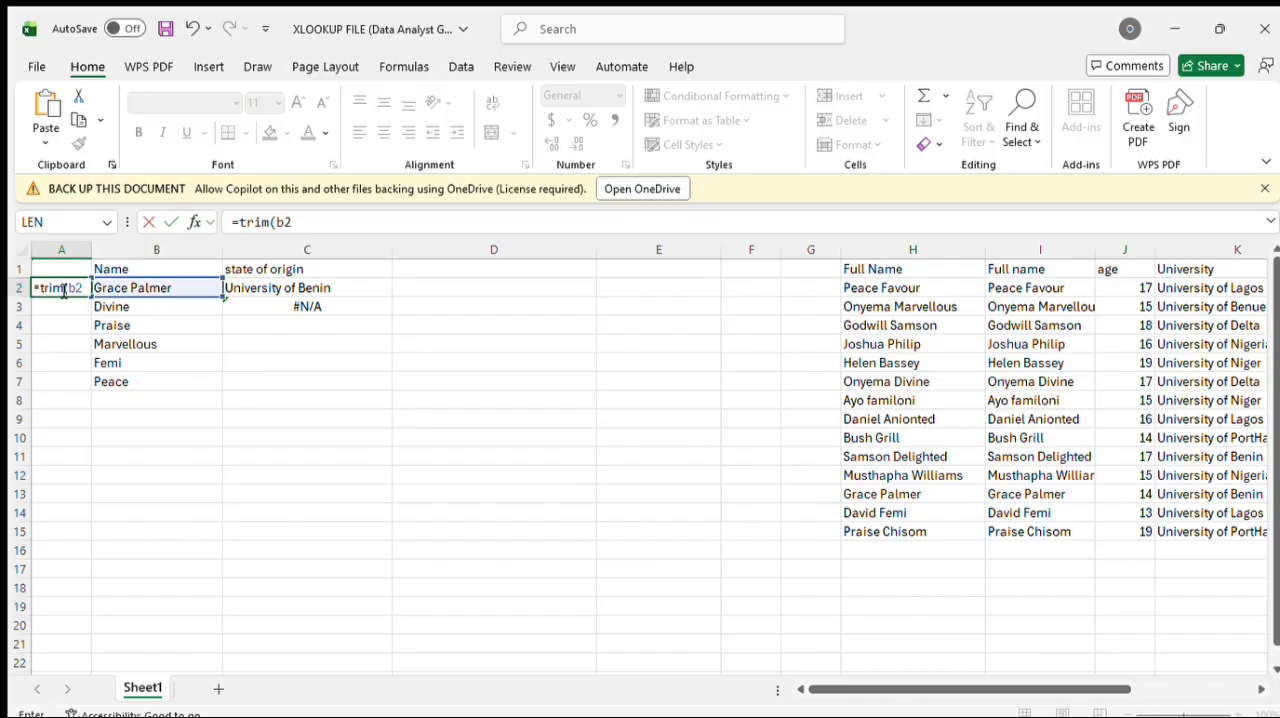
pyautogui.write(':b')
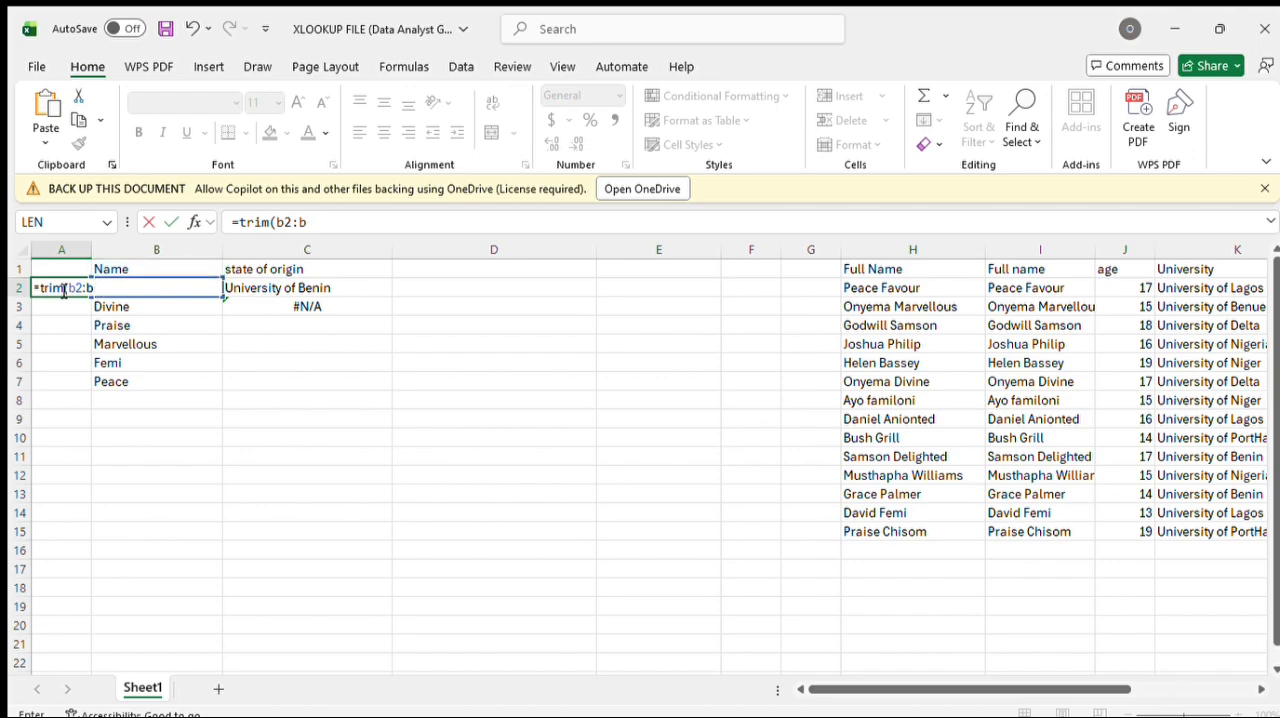
pyautogui.write('7')
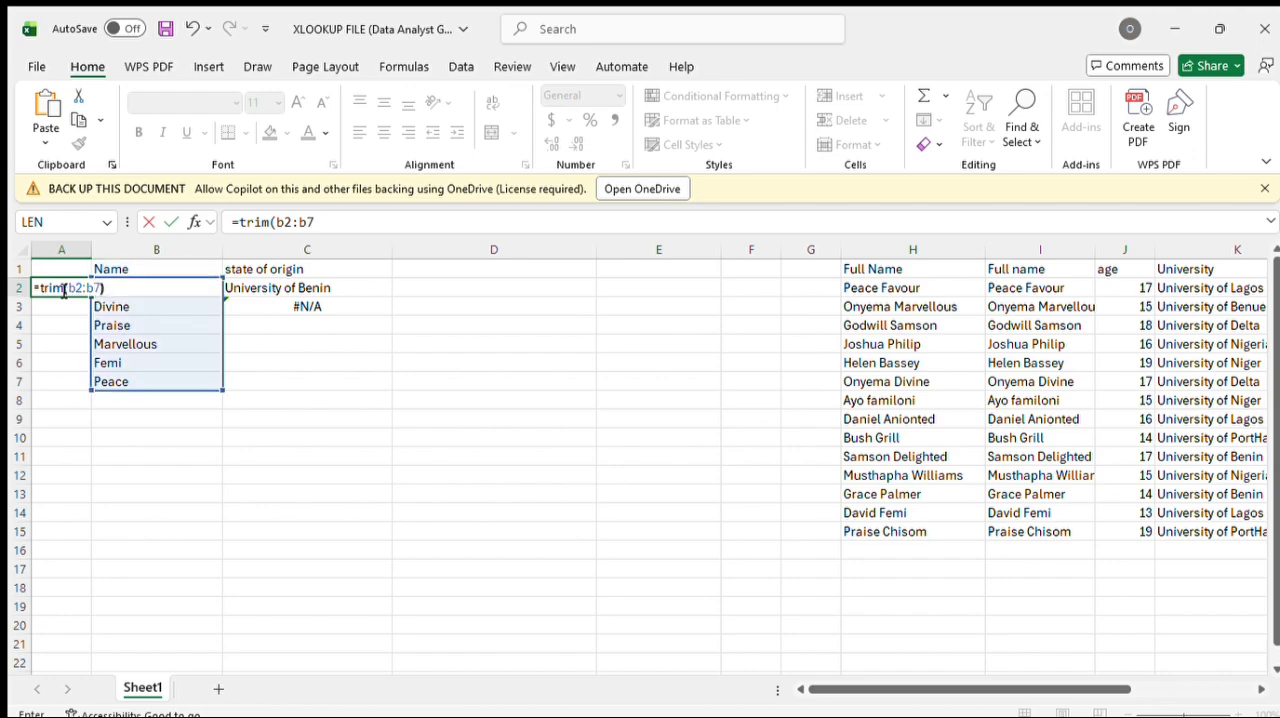
pyautogui.write(')')
pyautogui.press('Return')
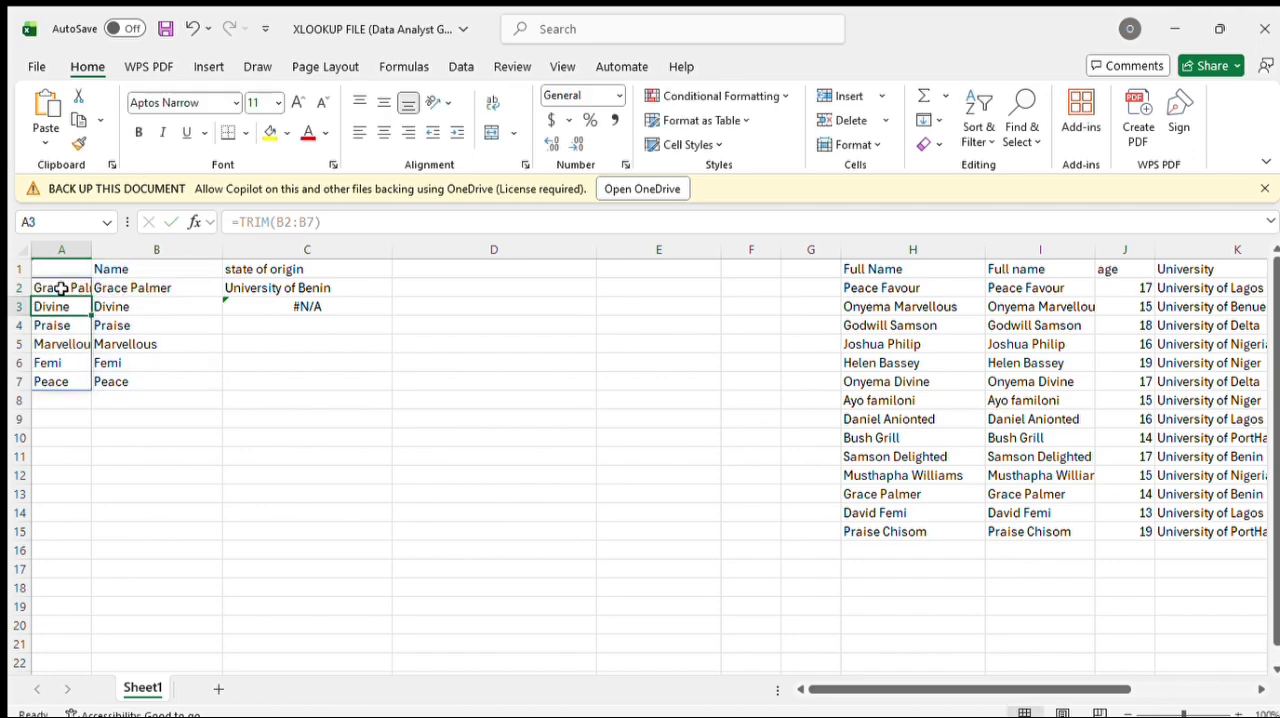
# Step: Try clearing the contents of the original Name column, and undo the clearing
pyautogui.click(184, 259)
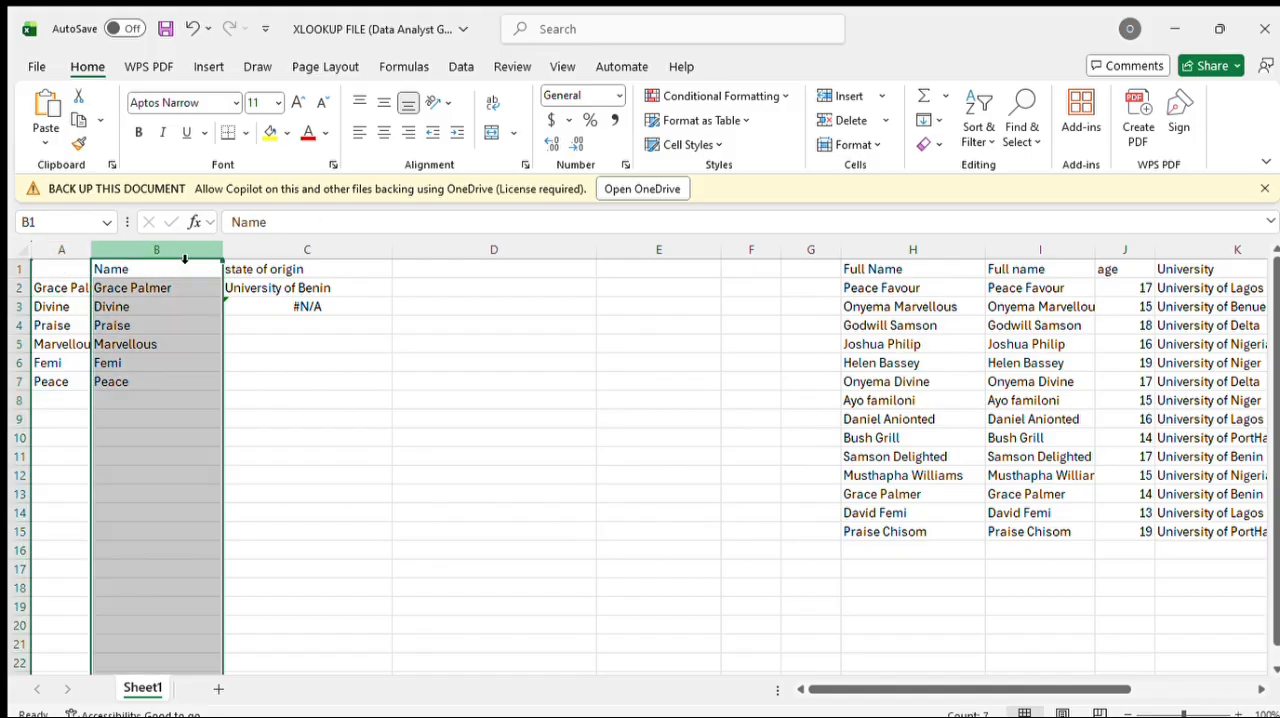
pyautogui.press('Delete')
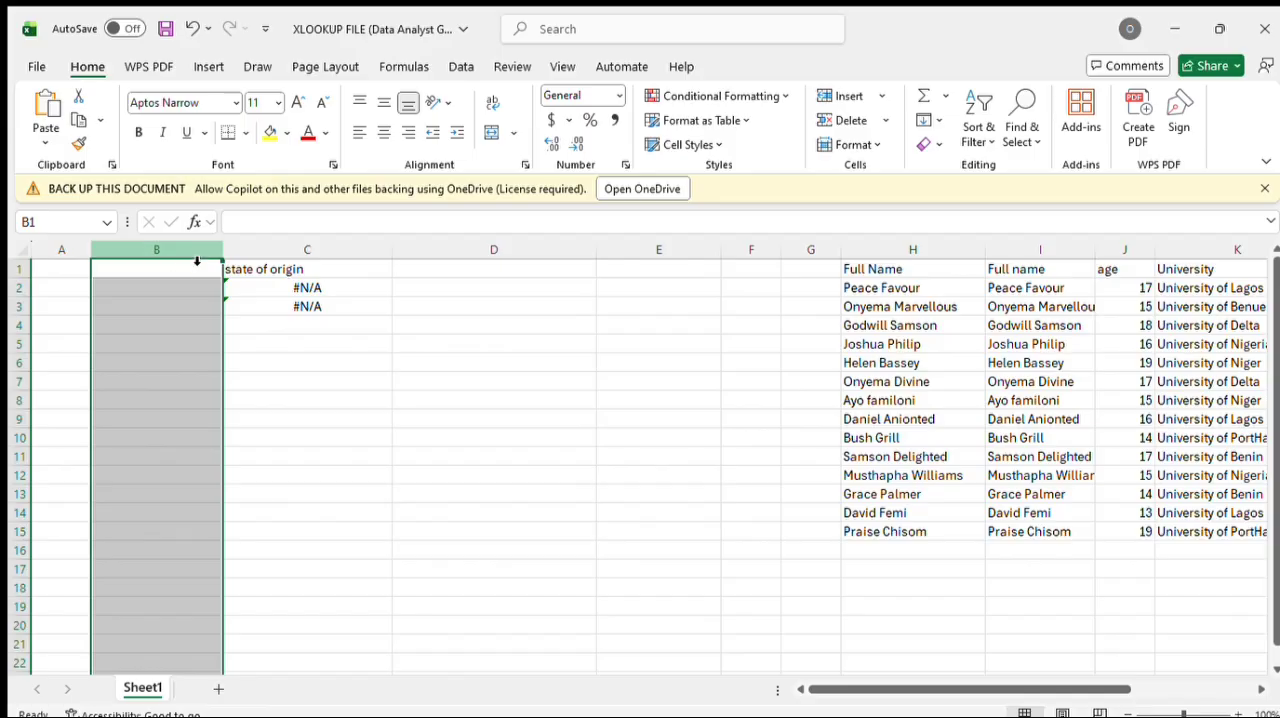
pyautogui.hotkey('ctrl', 'z')
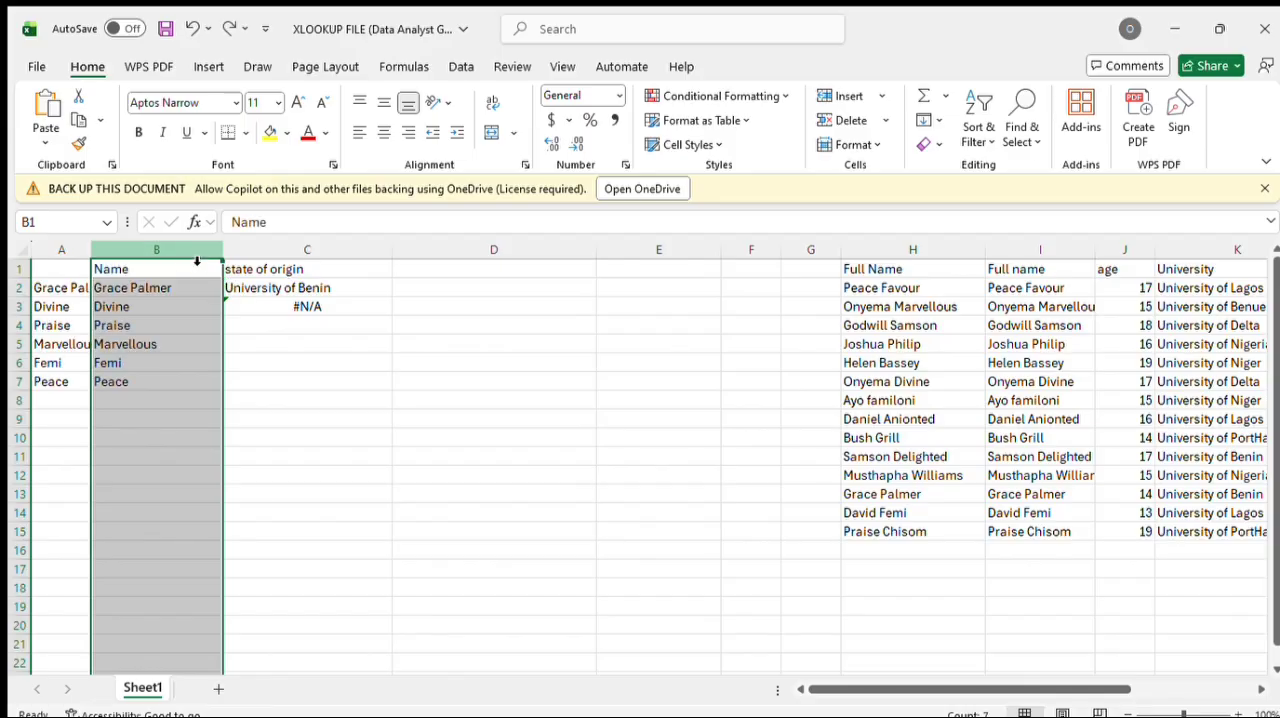
pyautogui.click(74, 288)
pyautogui.doubleClick(74, 288)
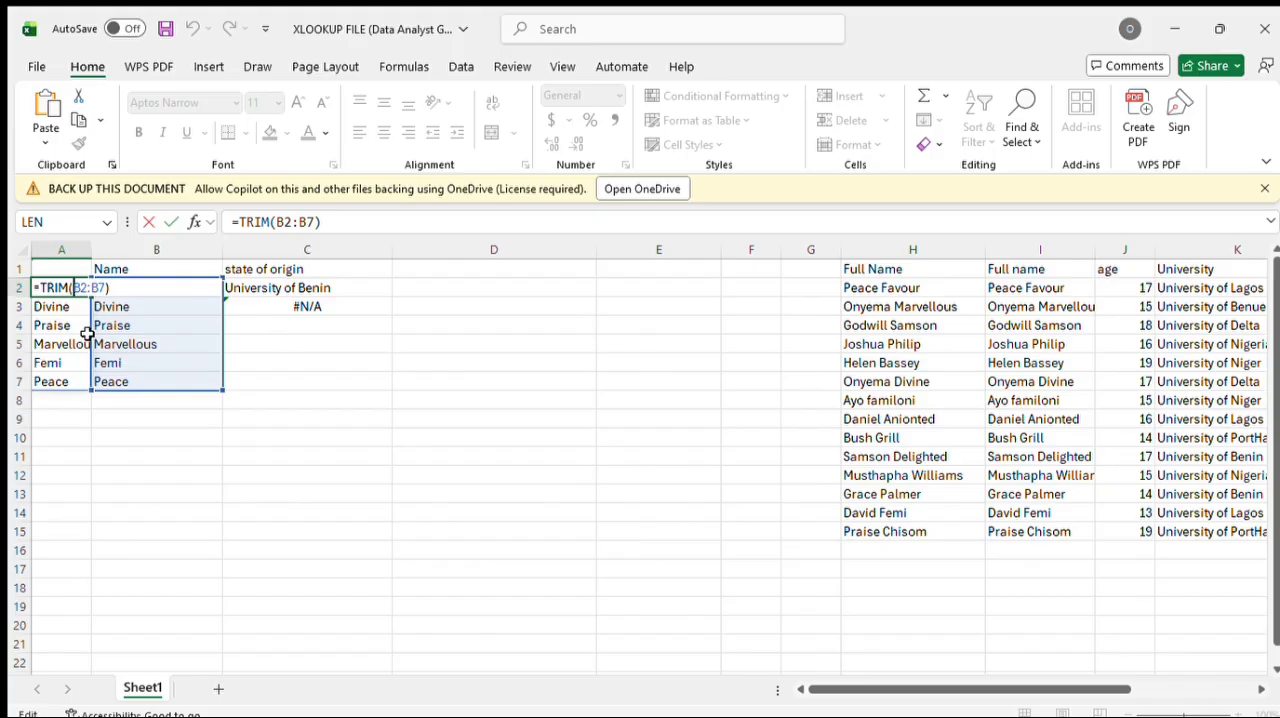
pyautogui.click(97, 417)
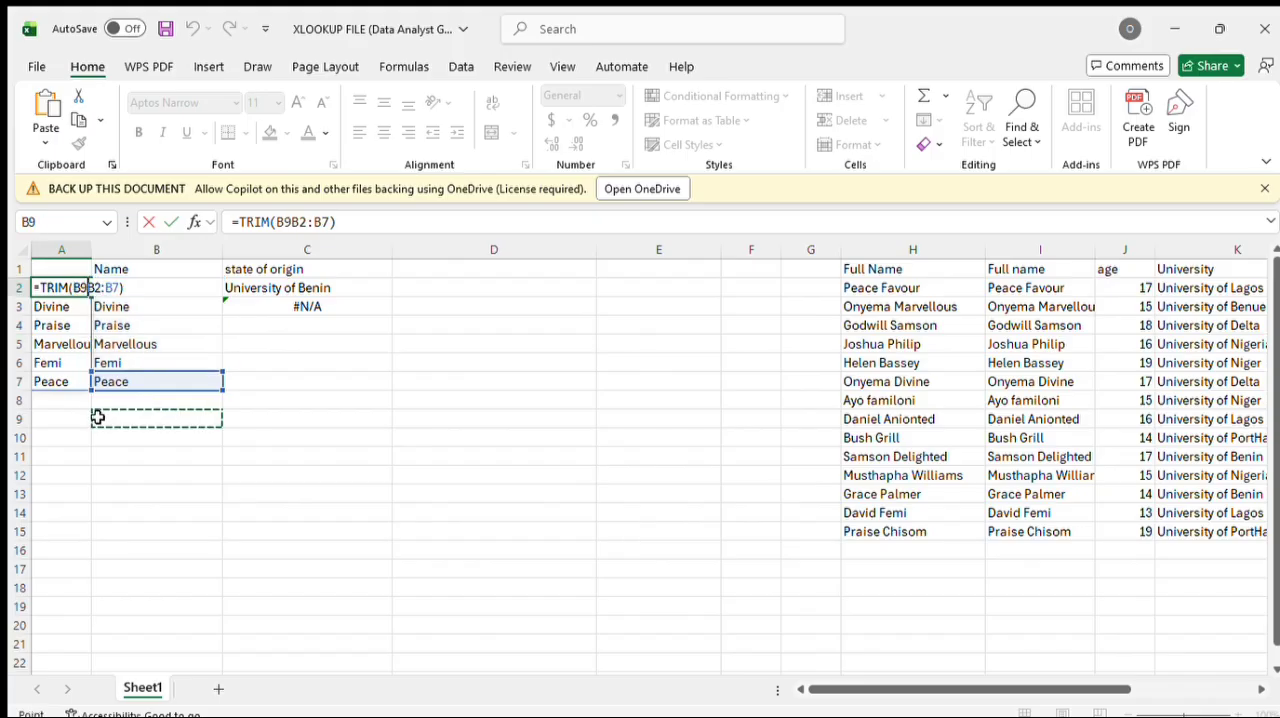
pyautogui.press('BackSpace')
pyautogui.press('BackSpace')
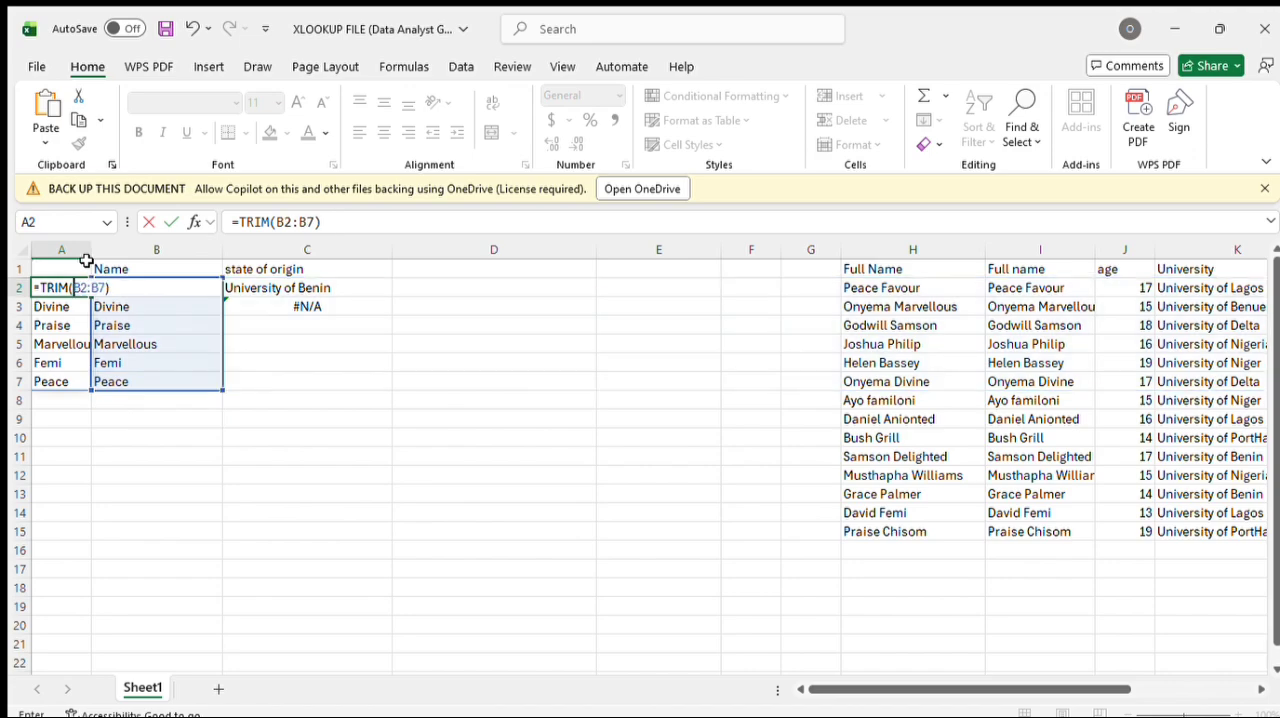
pyautogui.click(81, 260)
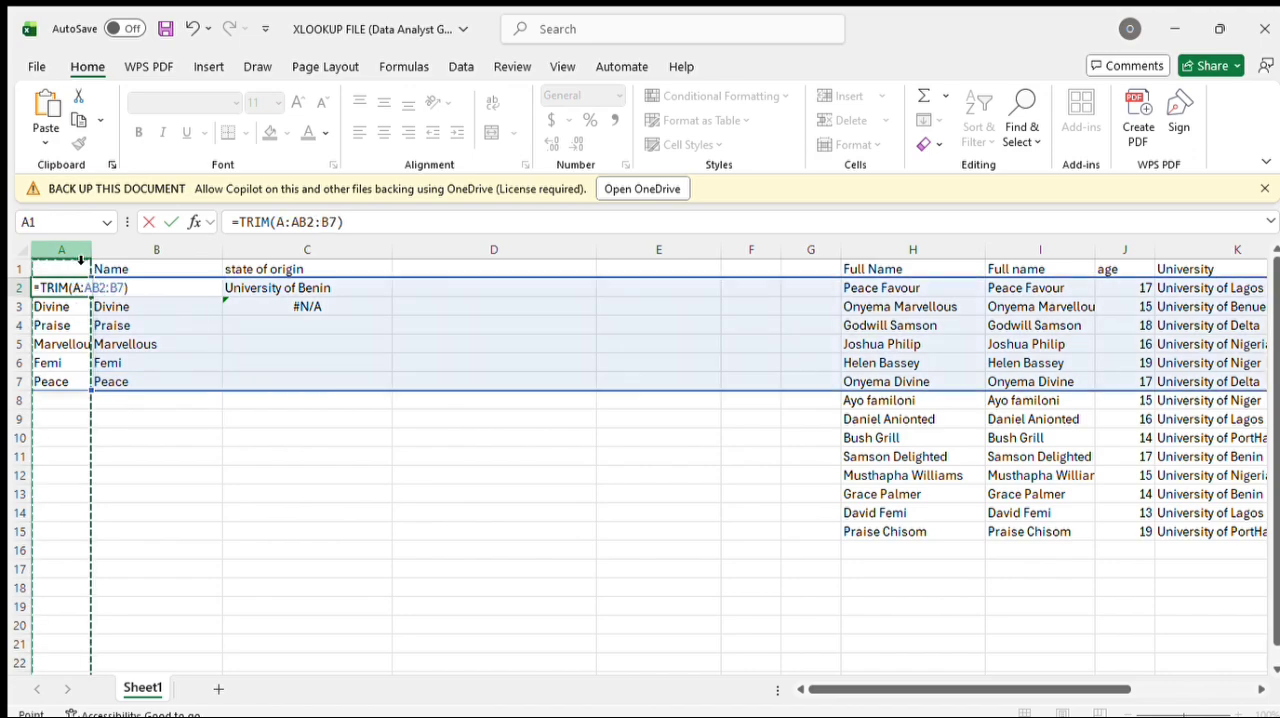
pyautogui.write('+')
pyautogui.click(137, 366)
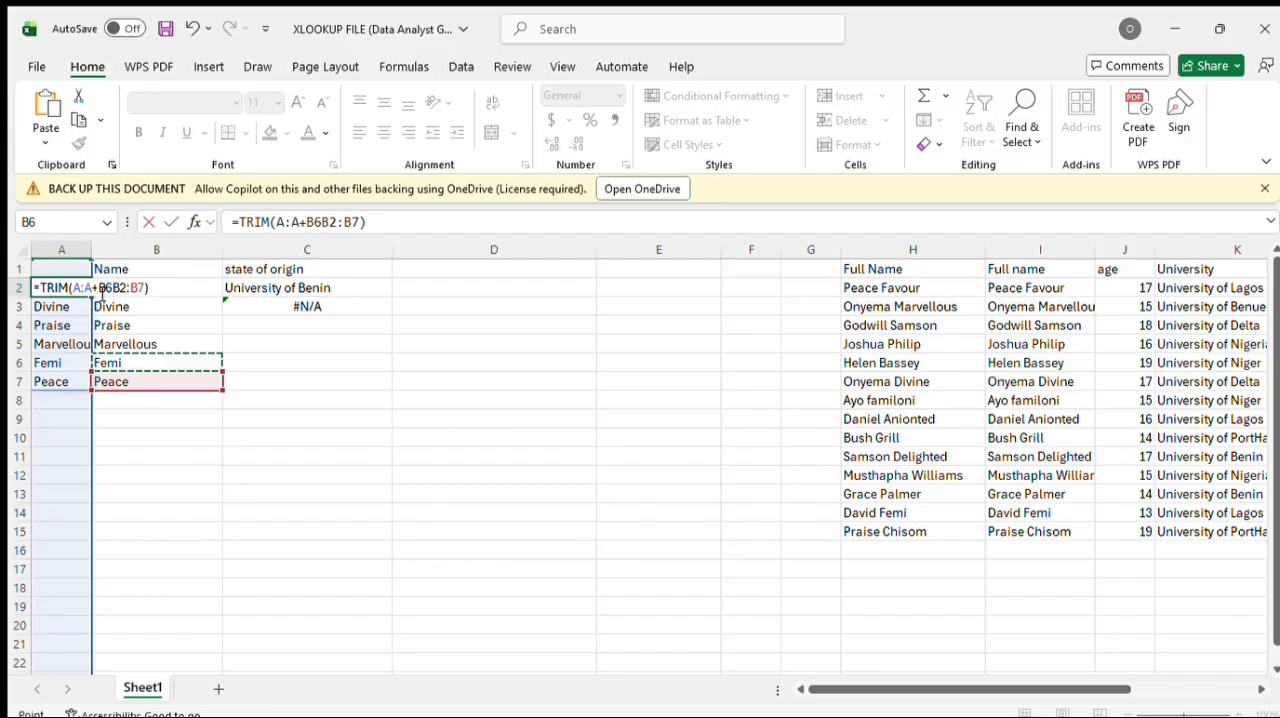
pyautogui.click(100, 290)
pyautogui.press('BackSpace')
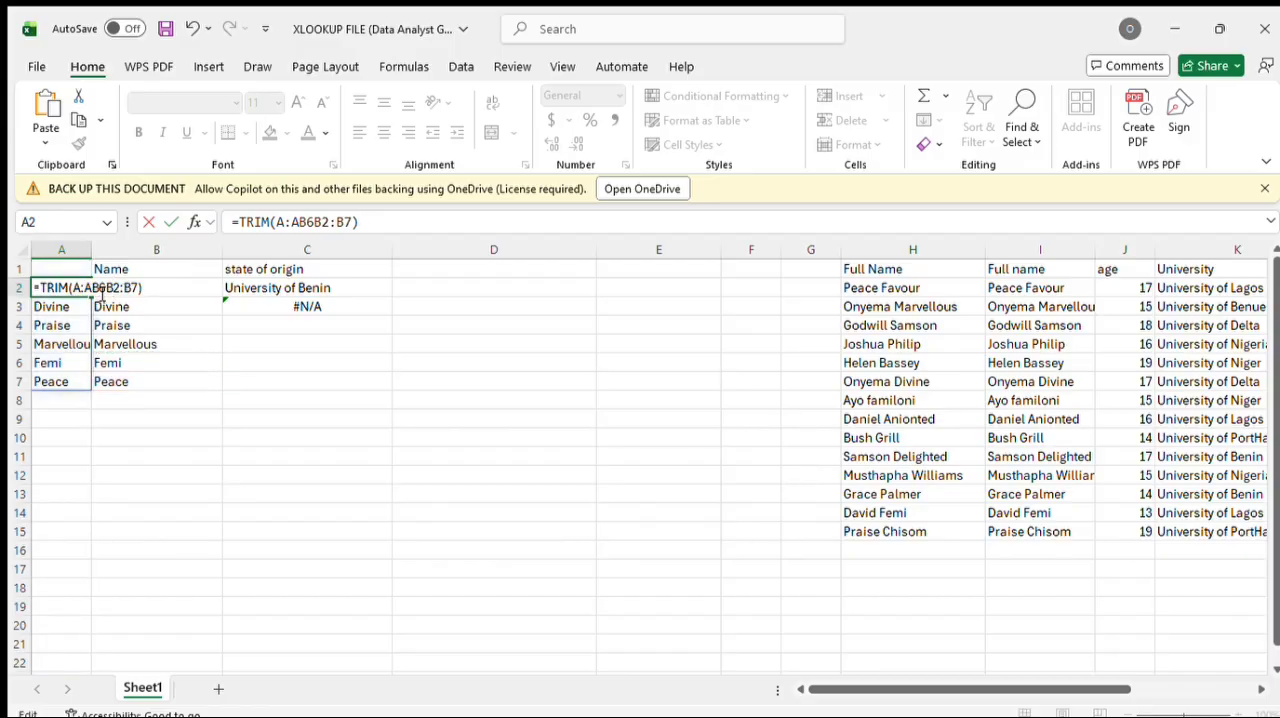
pyautogui.press('BackSpace')
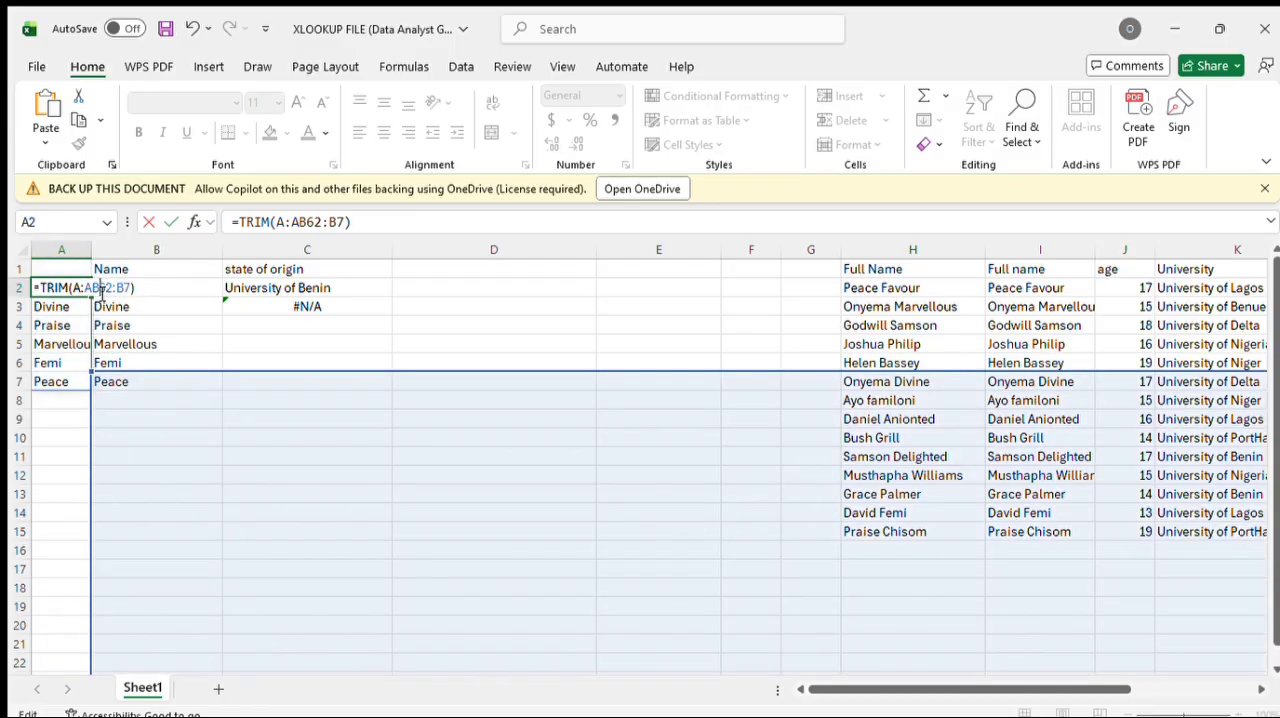
pyautogui.press('BackSpace')
pyautogui.press('BackSpace')
pyautogui.press('BackSpace')
pyautogui.press('BackSpace')
pyautogui.press('BackSpace')
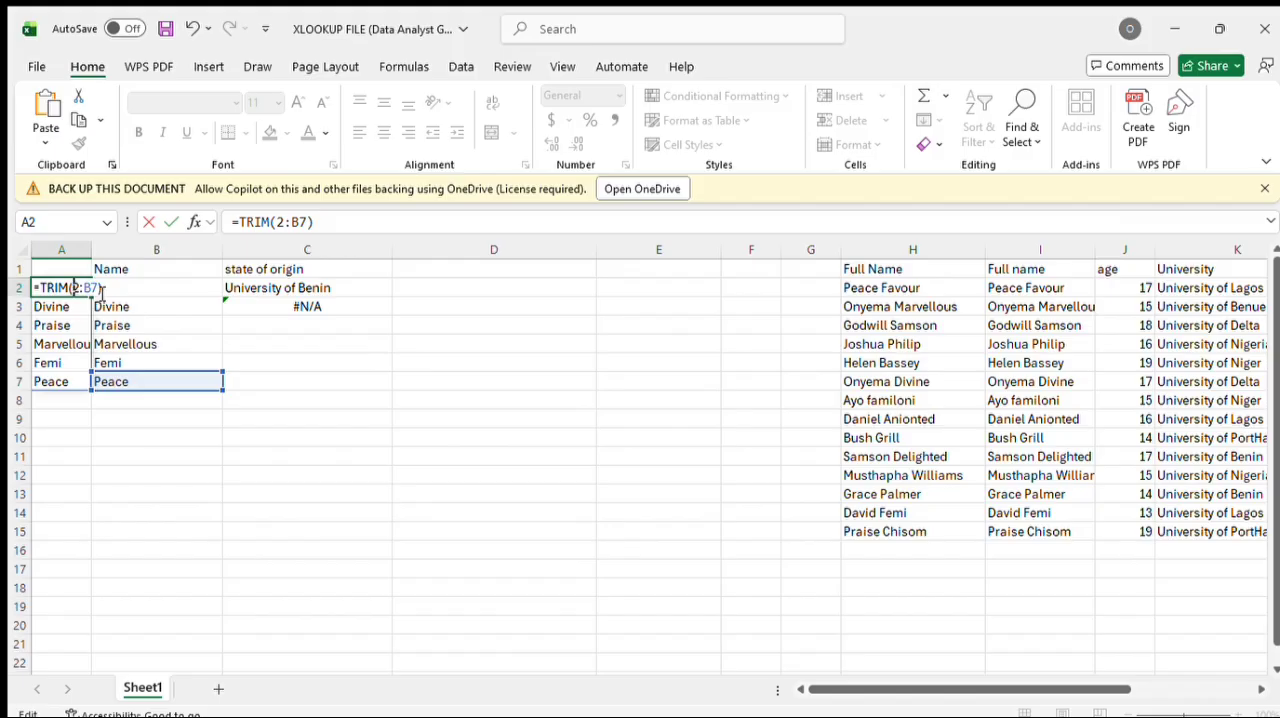
pyautogui.write('b')
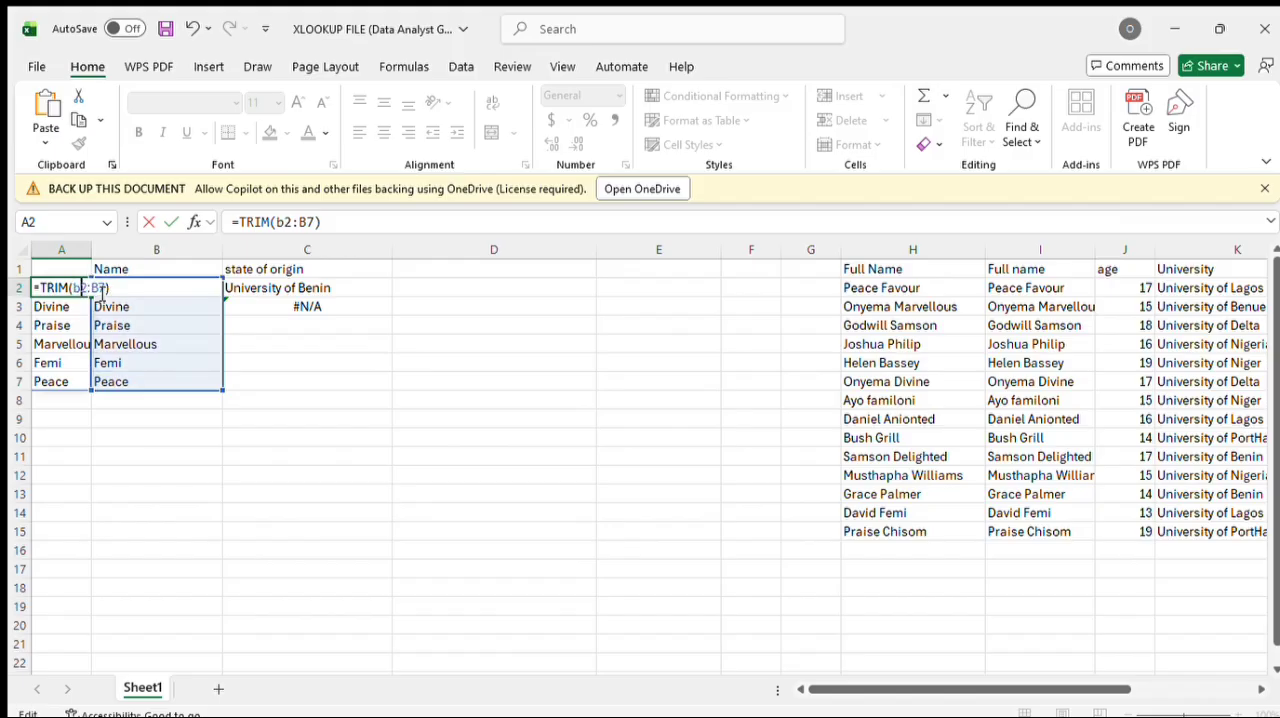
pyautogui.press('Return')
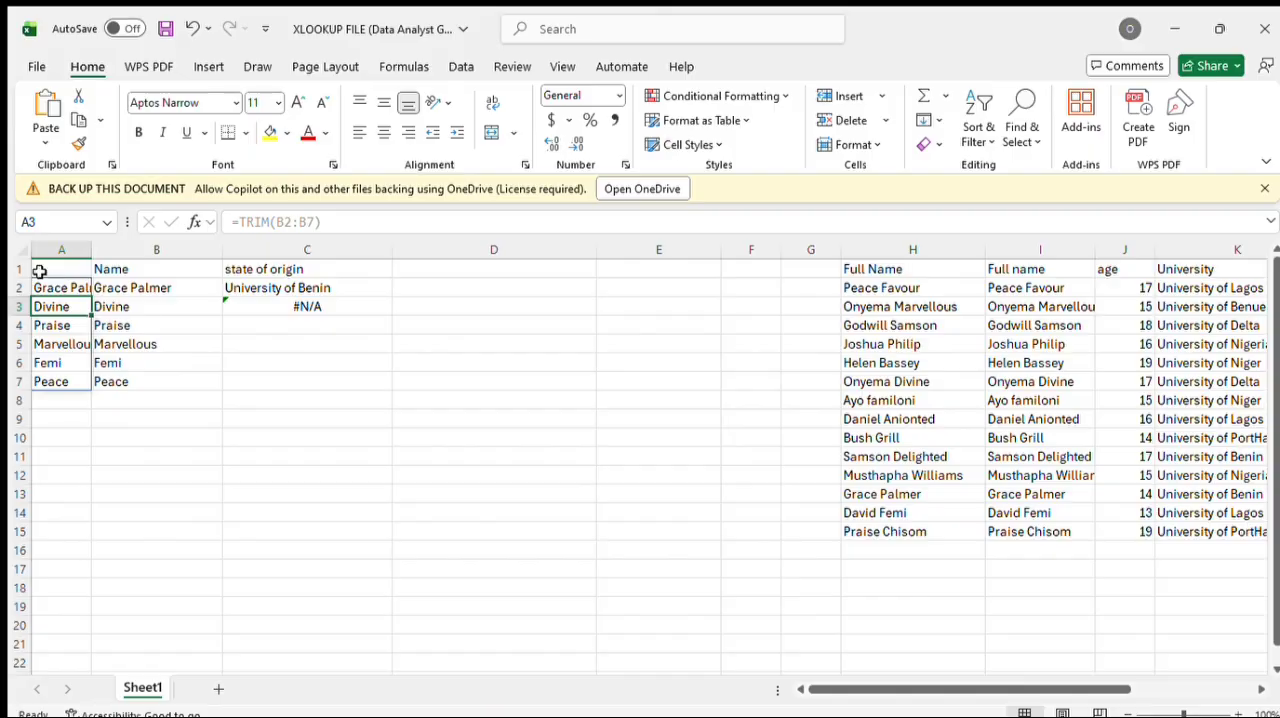
# Step: Copy the trimmed names in A2:A7 and paste them as plain values into D2:D7
pyautogui.moveTo(45, 285); pyautogui.dragTo(64, 379)
pyautogui.hotkey('ctrl', 'c')
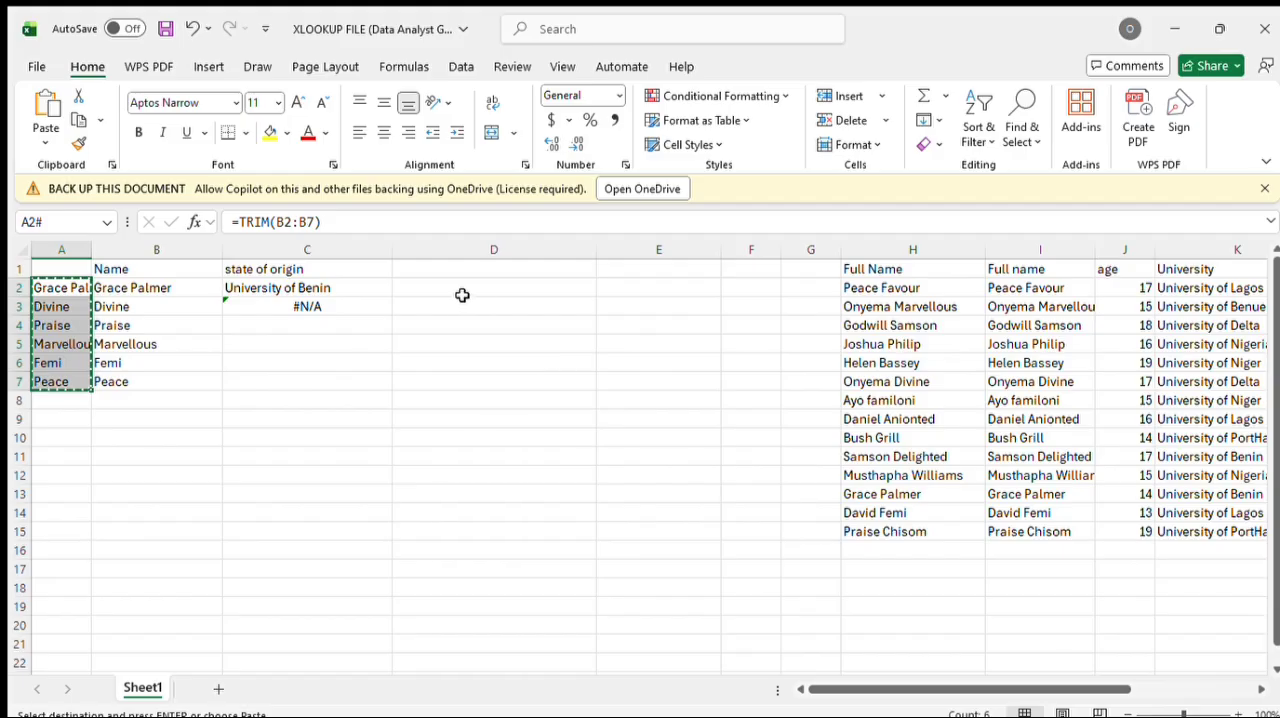
pyautogui.moveTo(422, 288); pyautogui.dragTo(529, 392)
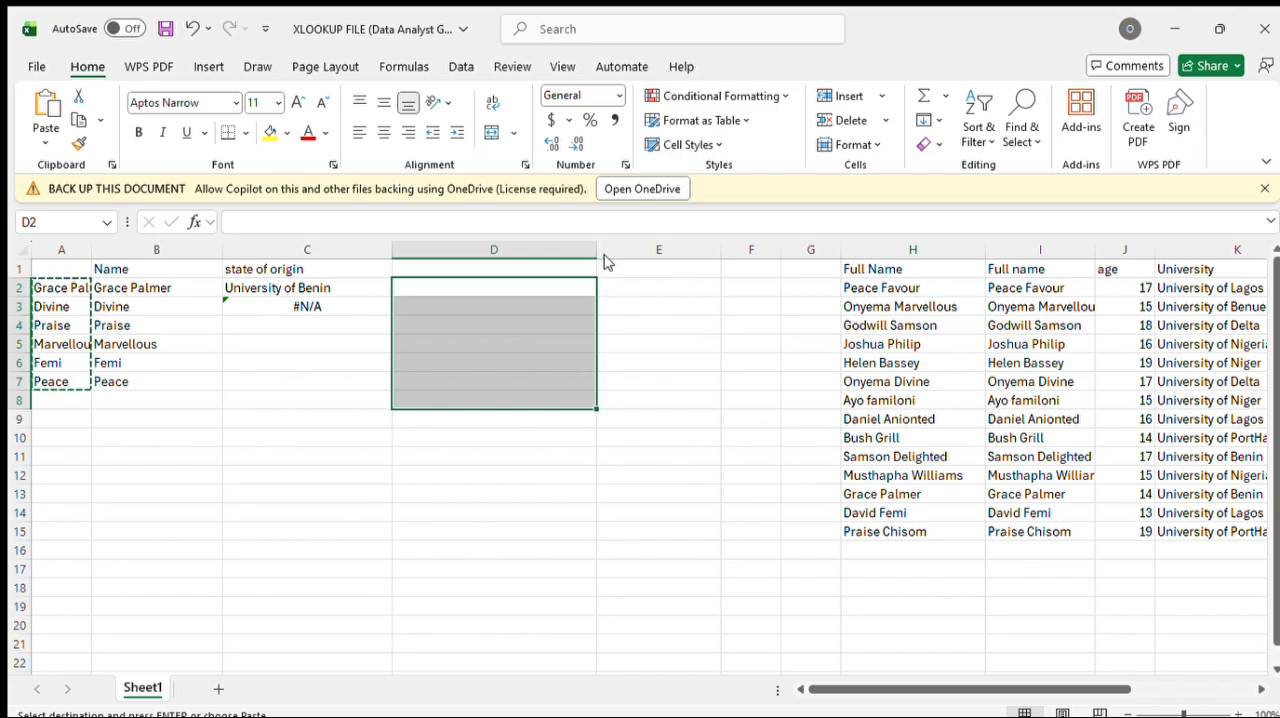
pyautogui.hotkey('ctrl', 'v')
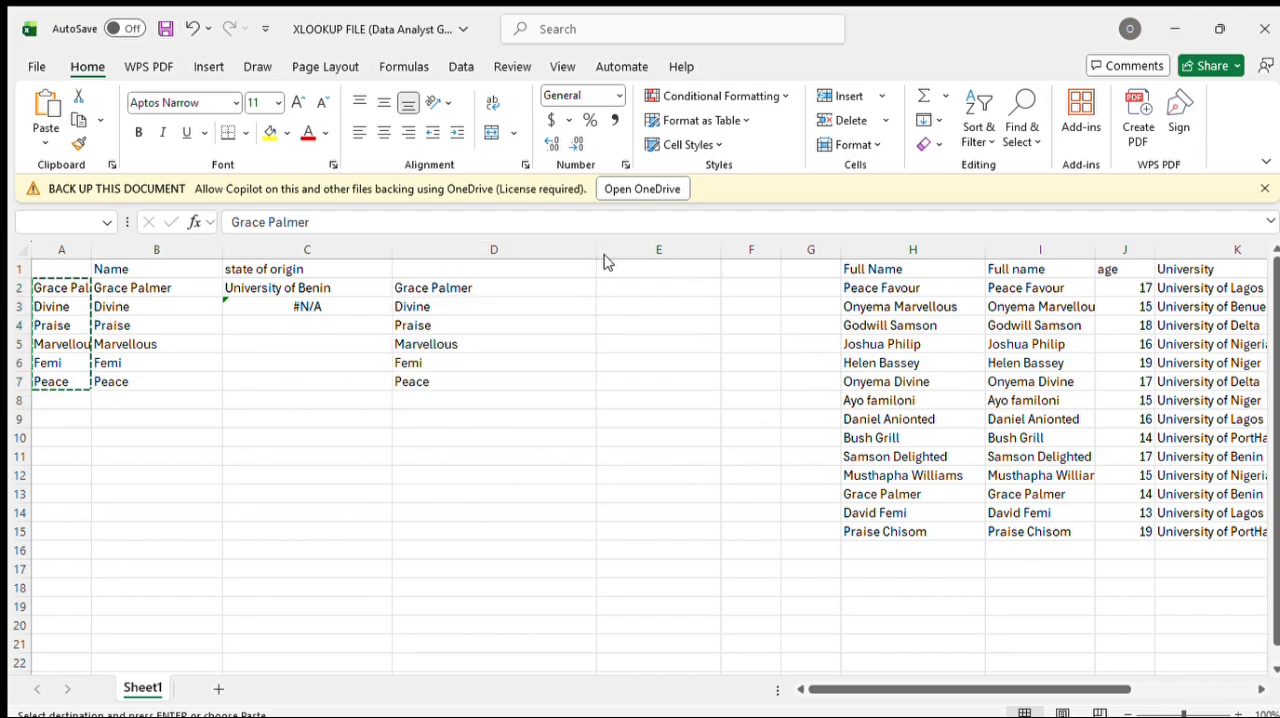
pyautogui.hotkey('ctrl', 'z')
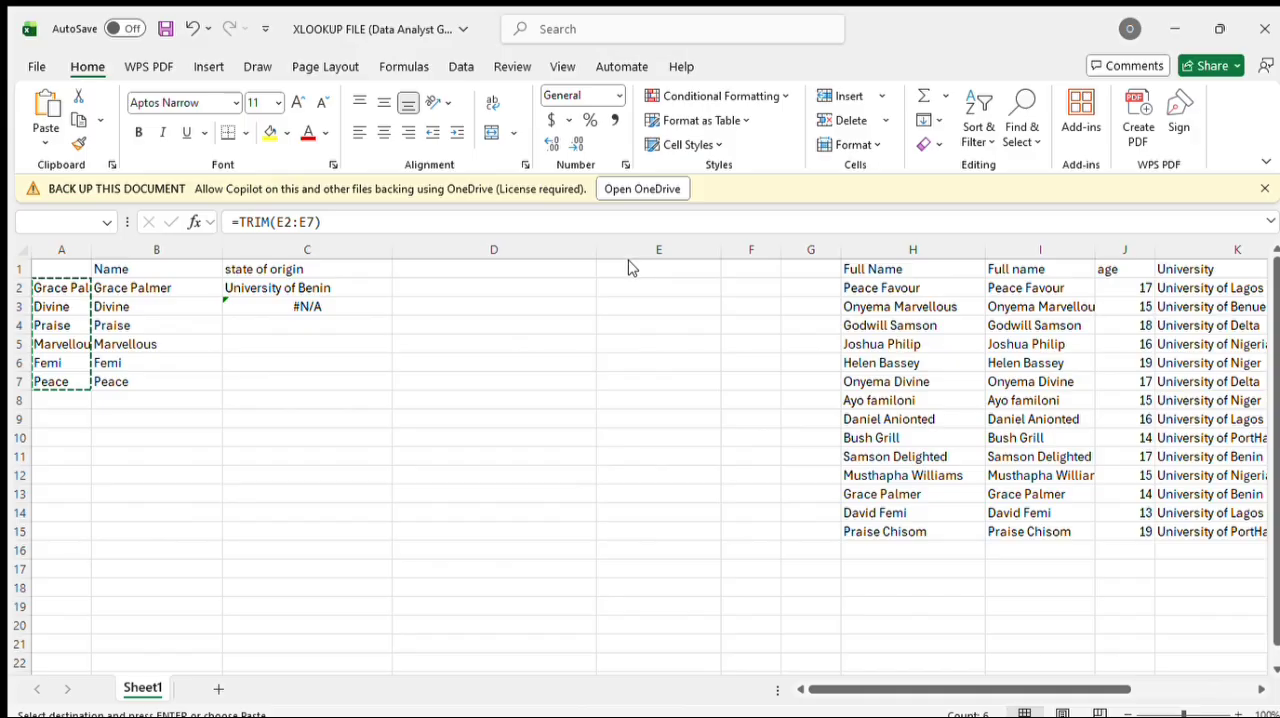
pyautogui.hotkey('ctrl', 'v')
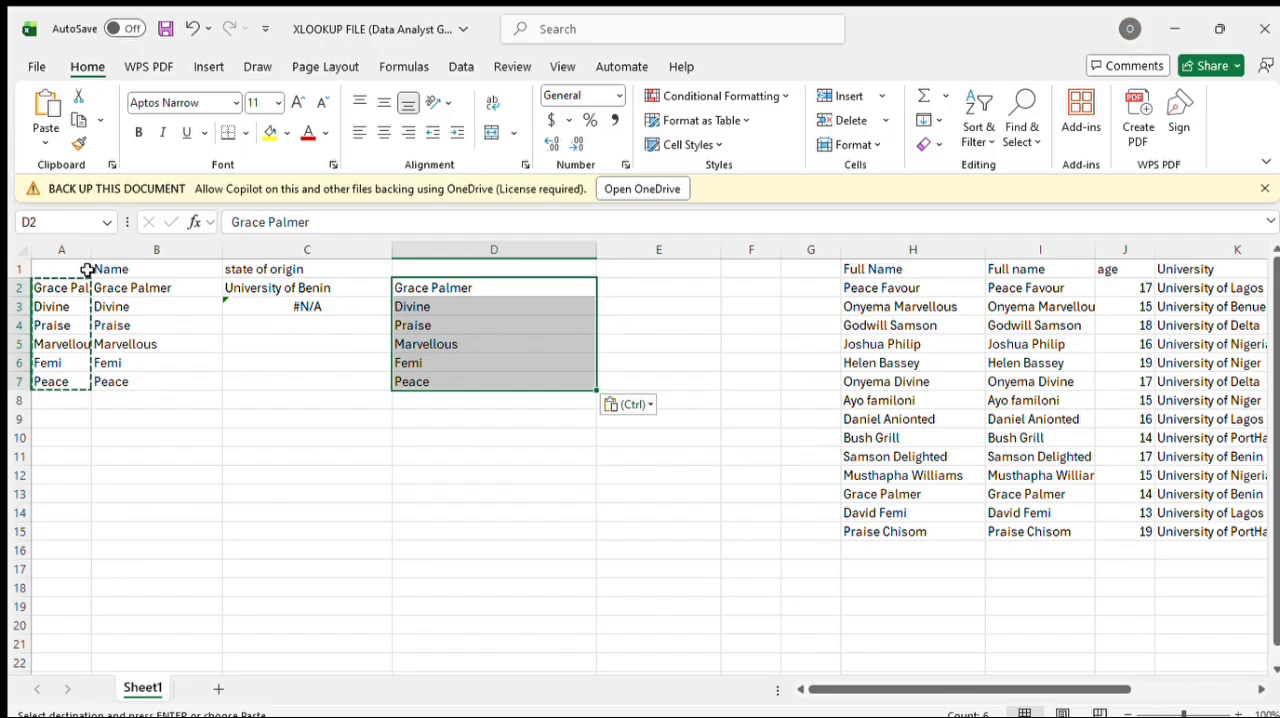
# Step: Delete columns A and B, which hold the TRIM formula and the original names
pyautogui.moveTo(51, 249); pyautogui.dragTo(108, 266)
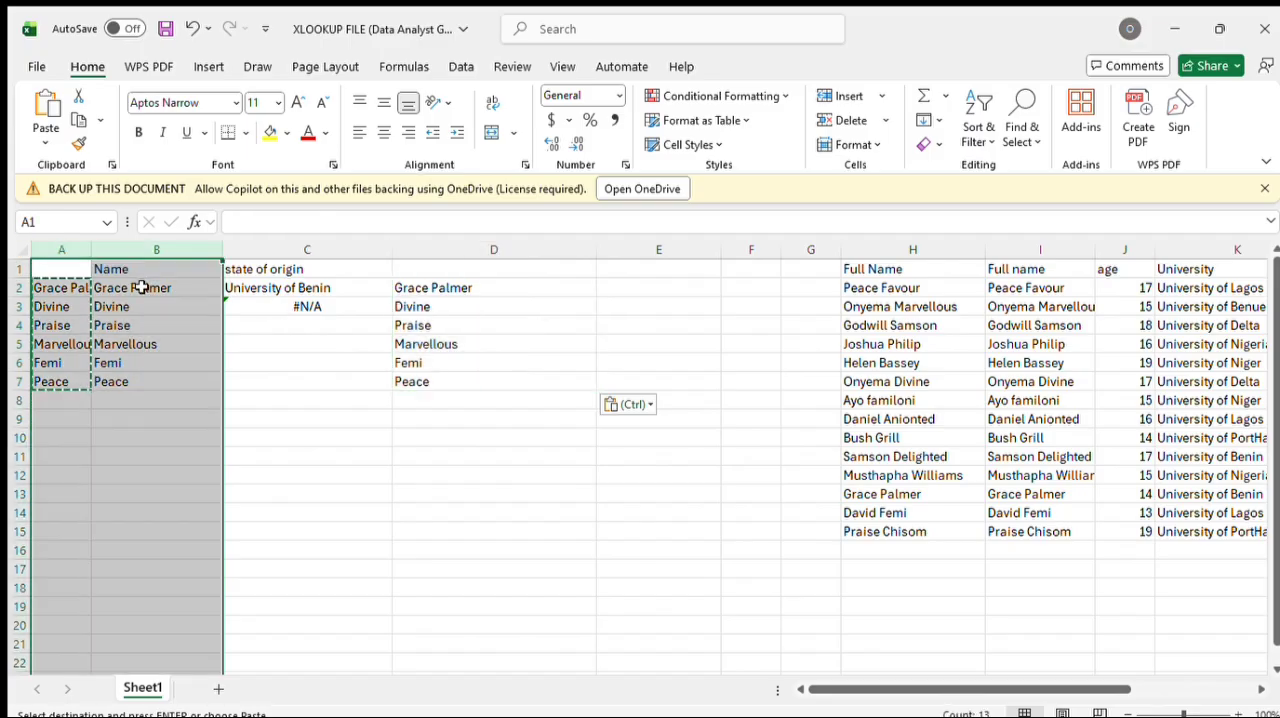
pyautogui.press('Delete')
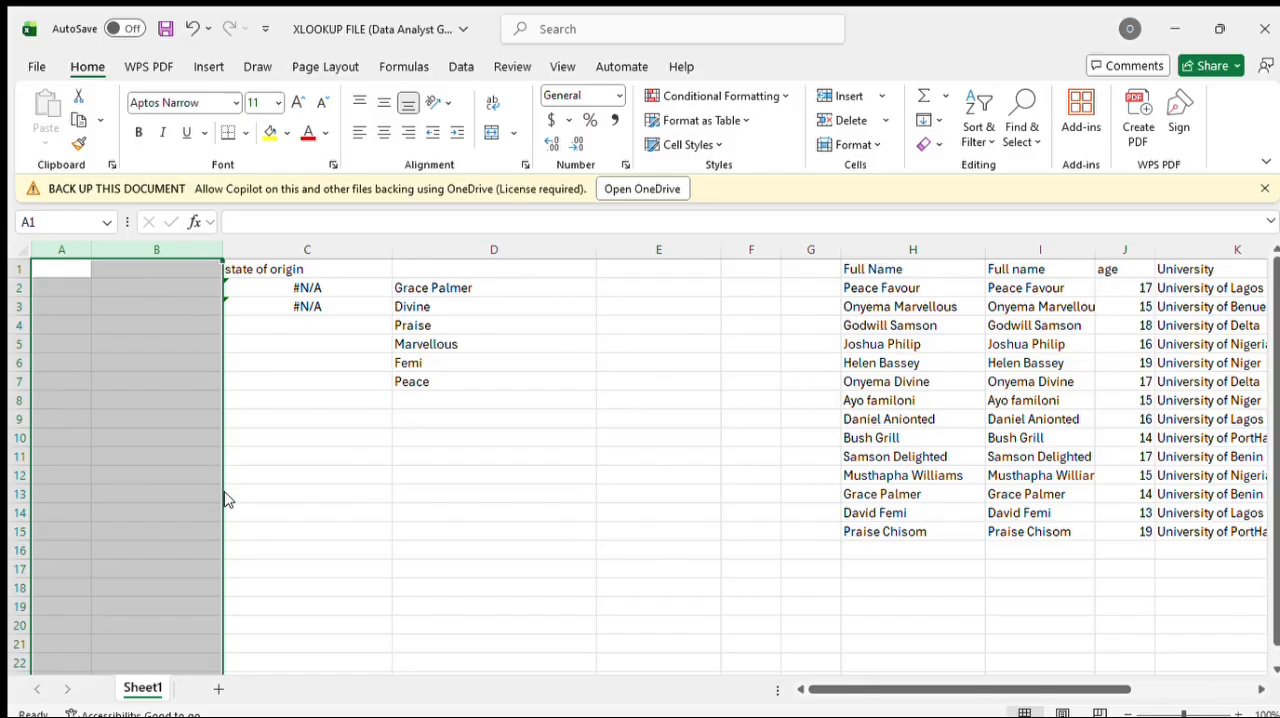
pyautogui.hotkey('ctrl', '-')
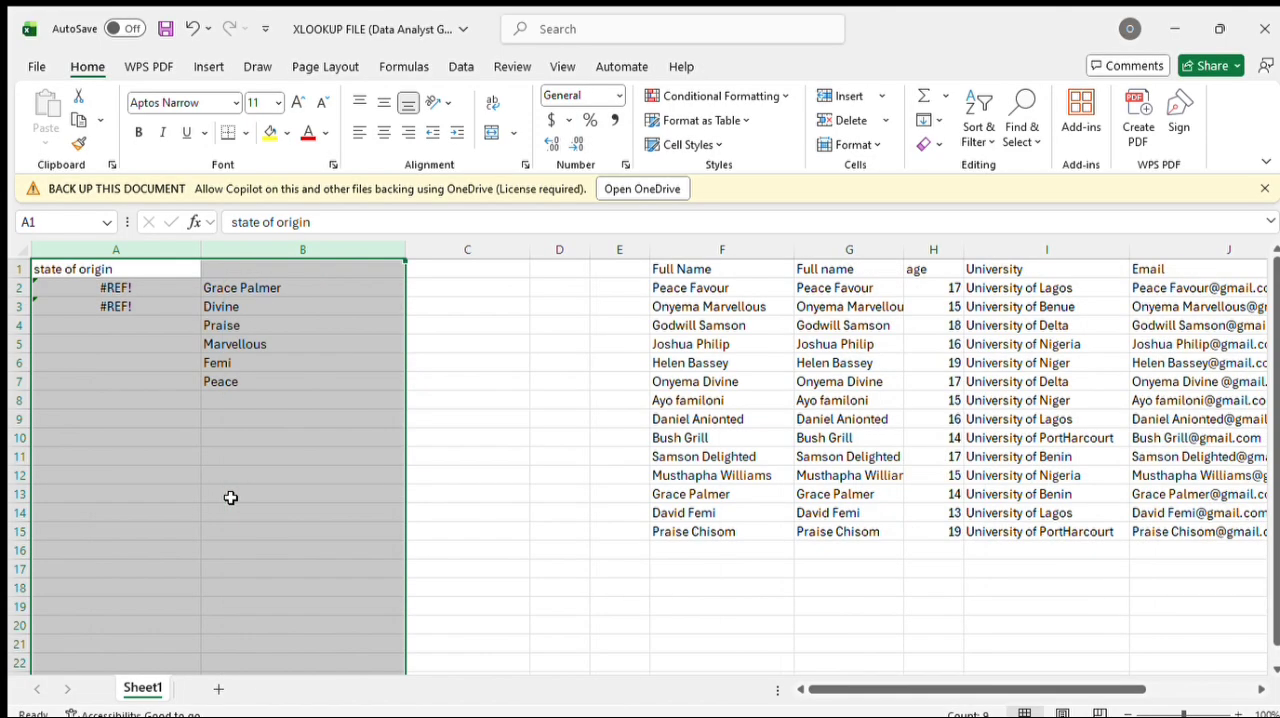
# Step: Clear the state of origin heading and its two broken formulas in A1:A3, and delete the emptied column A
pyautogui.moveTo(146, 275); pyautogui.dragTo(162, 304)
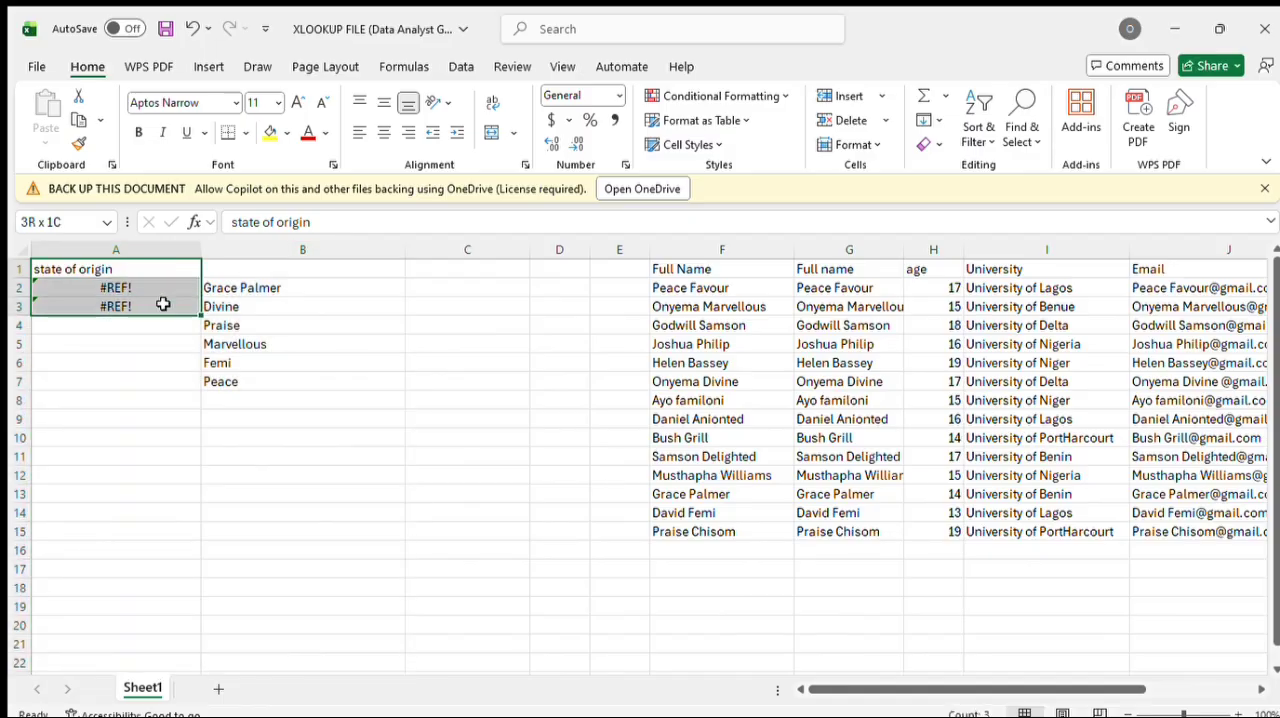
pyautogui.press('Delete')
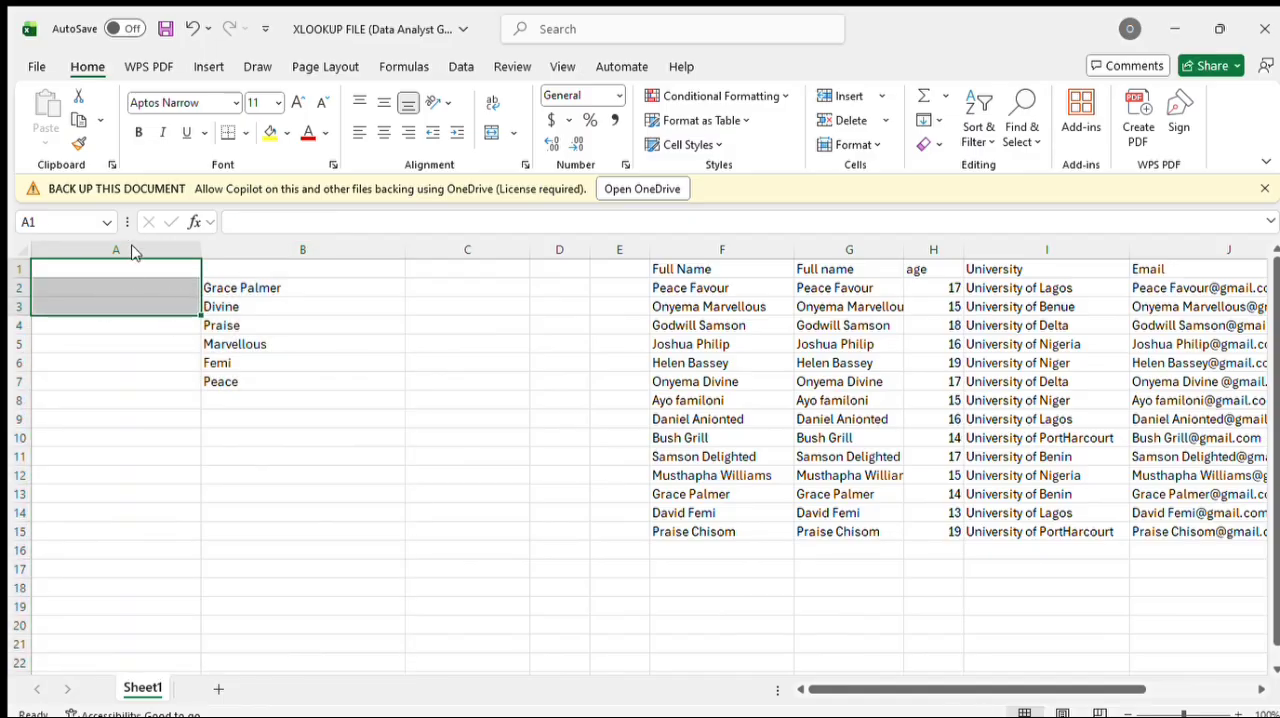
pyautogui.click(144, 258)
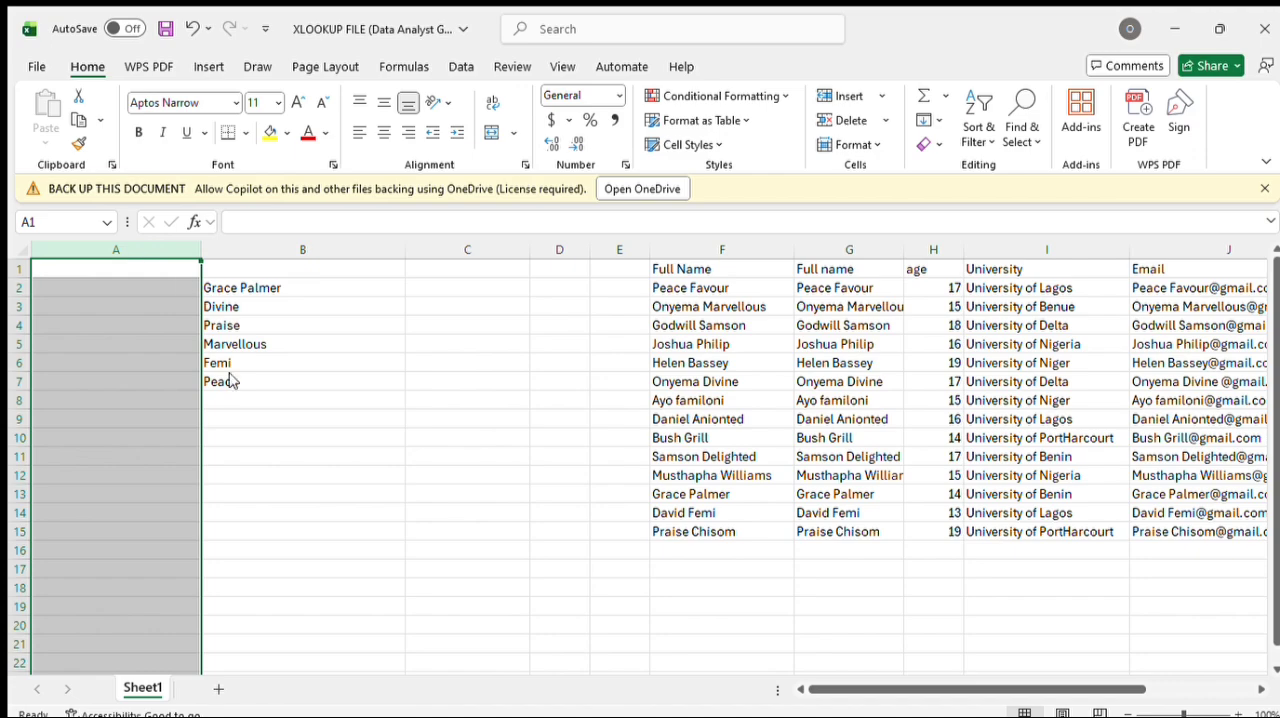
pyautogui.hotkey('ctrl', '-')
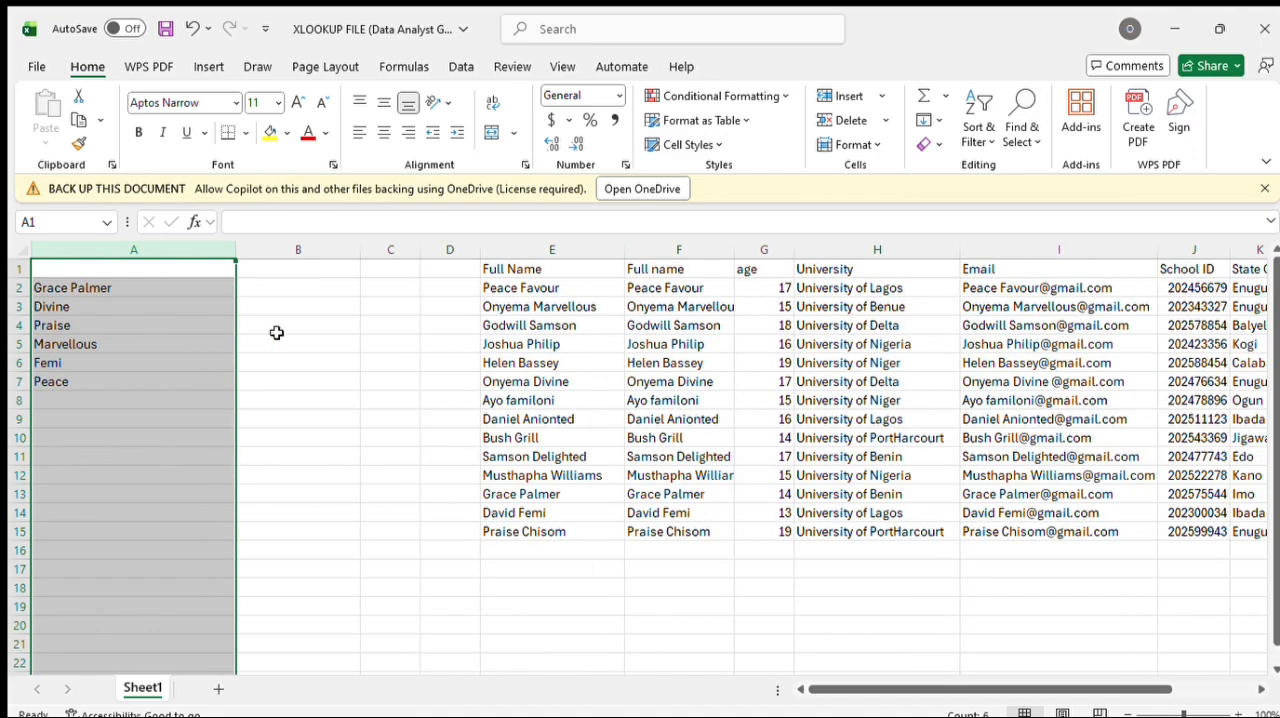
# Step: Copy the Full name column F and paste it into the empty column D
pyautogui.click(270, 289)
pyautogui.doubleClick(293, 290)
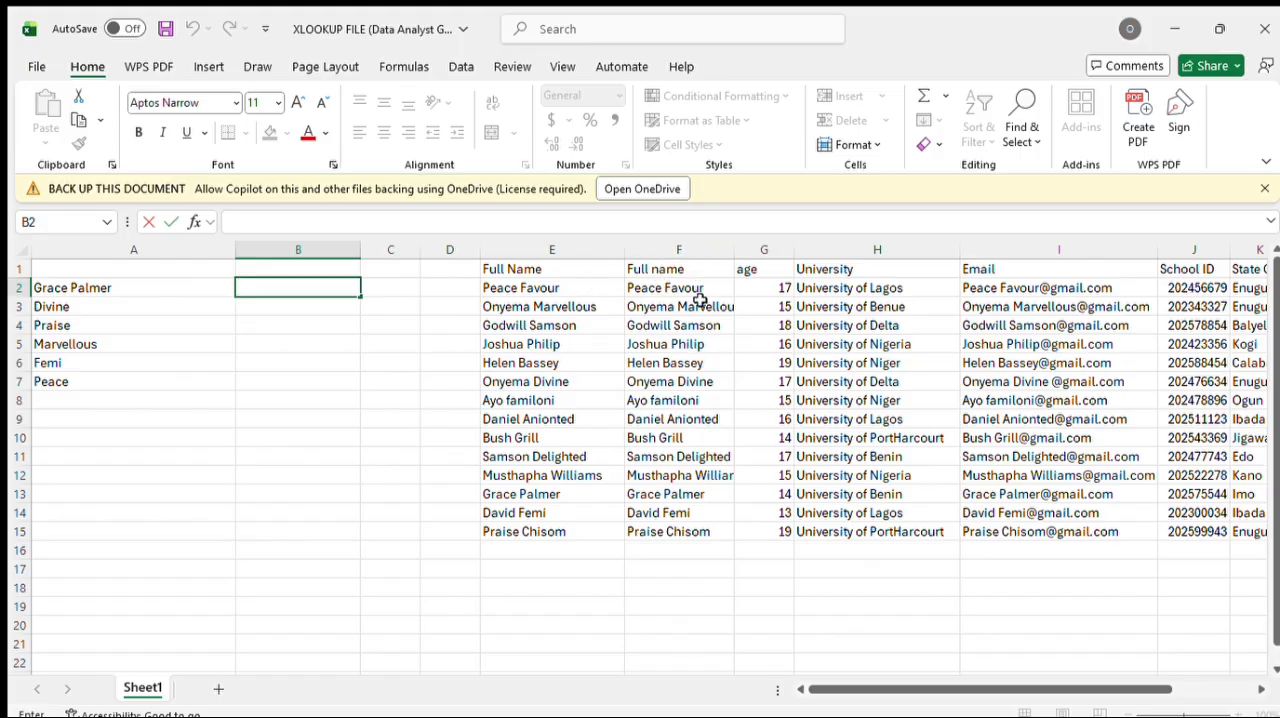
pyautogui.click(700, 250)
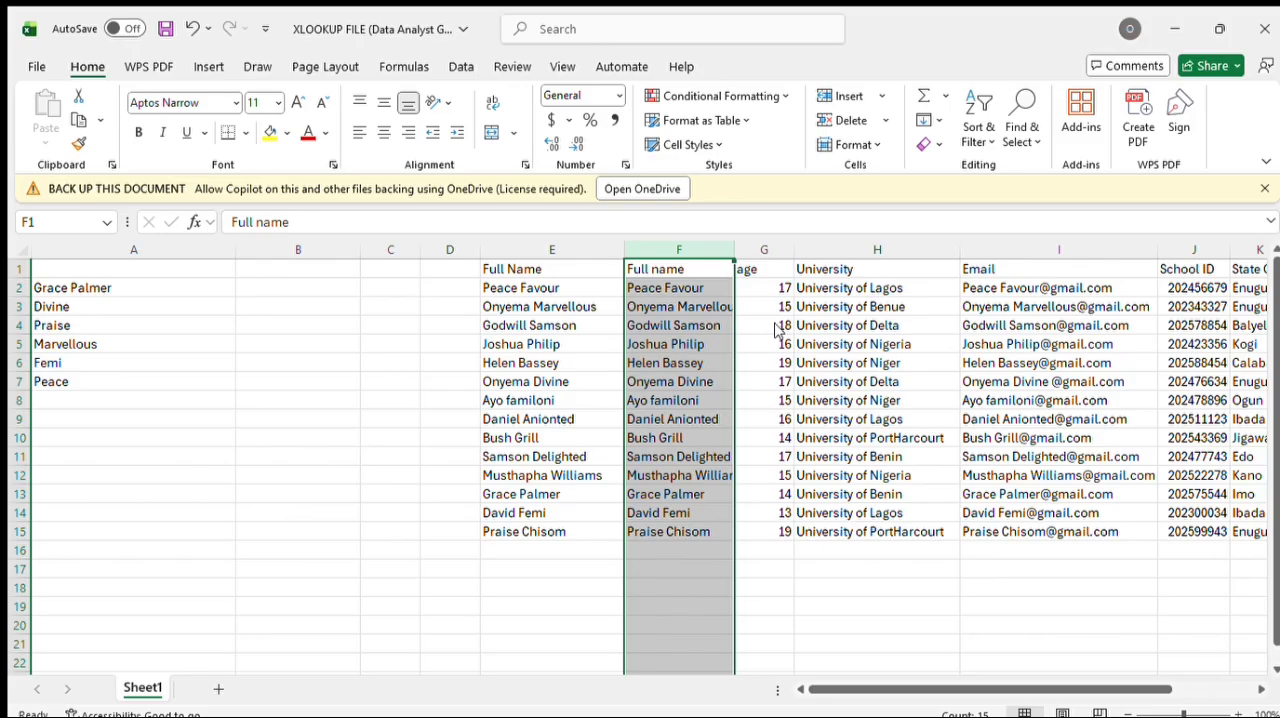
pyautogui.hotkey('ctrl', 'c')
pyautogui.click(437, 249)
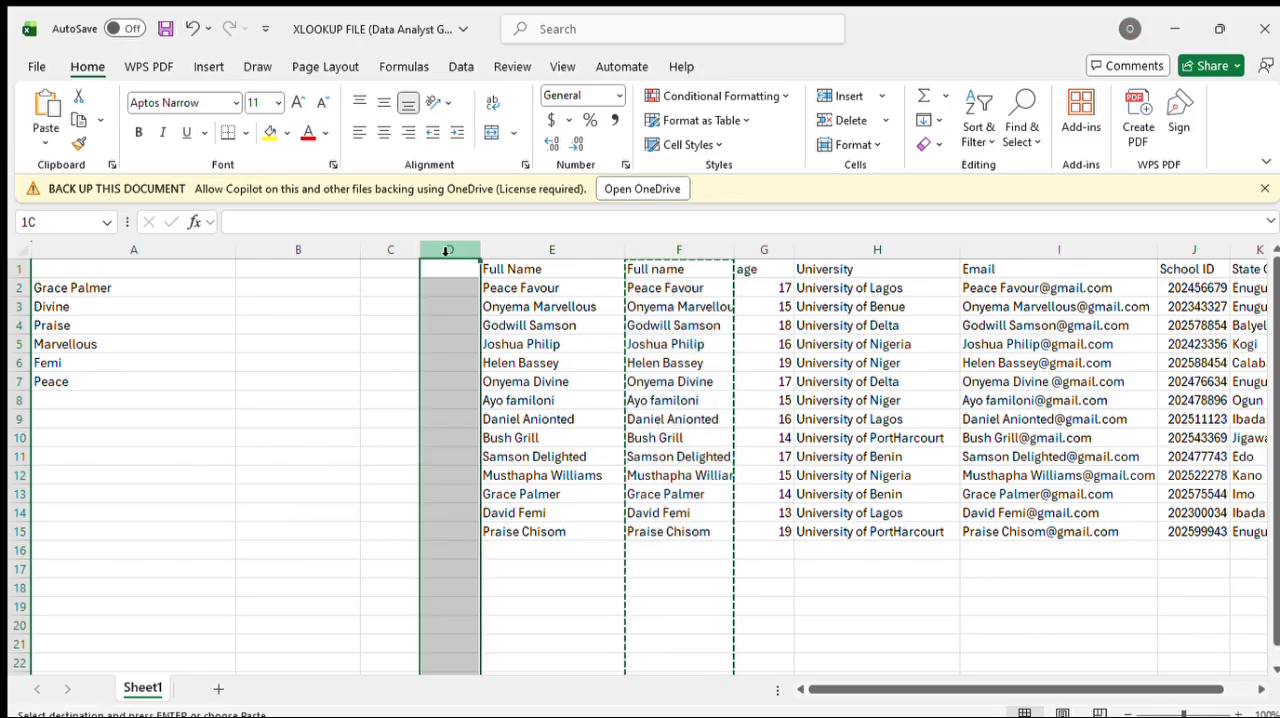
pyautogui.hotkey('ctrl', 'v')
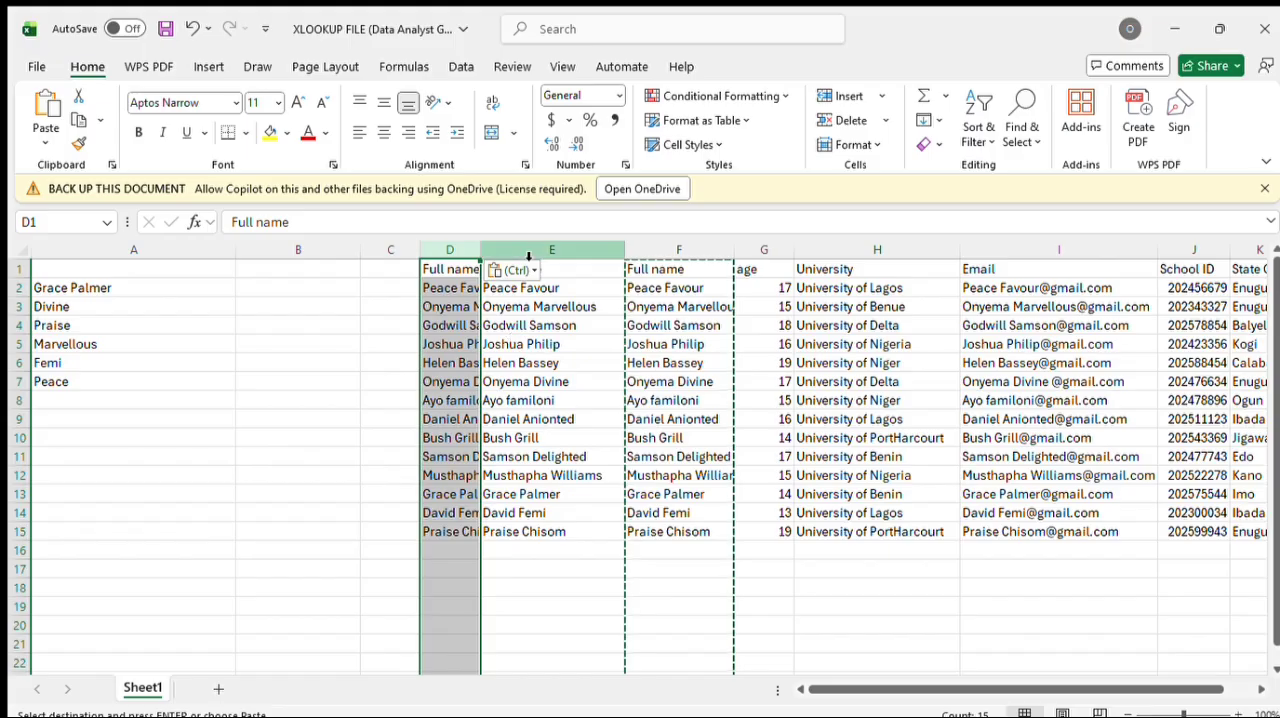
# Step: Delete the redundant full name columns E and F, and insert a blank column before column C
pyautogui.moveTo(521, 249); pyautogui.dragTo(683, 277)
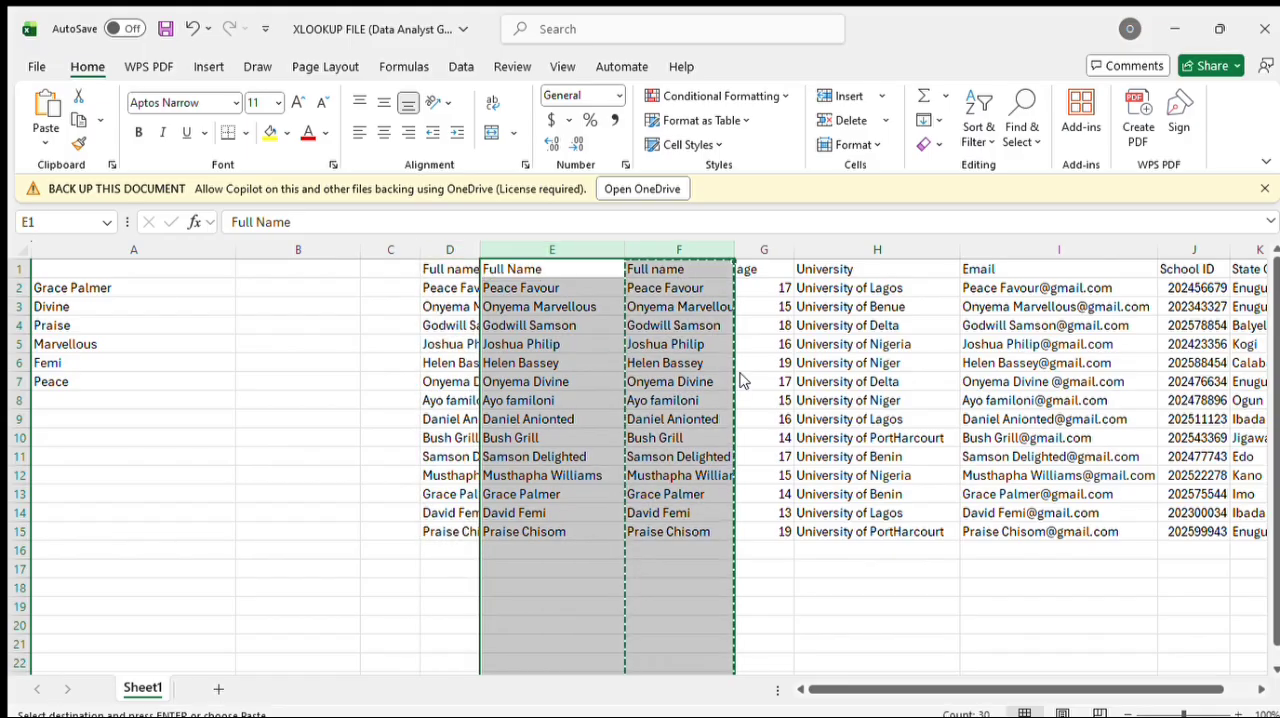
pyautogui.hotkey('ctrl', '-')
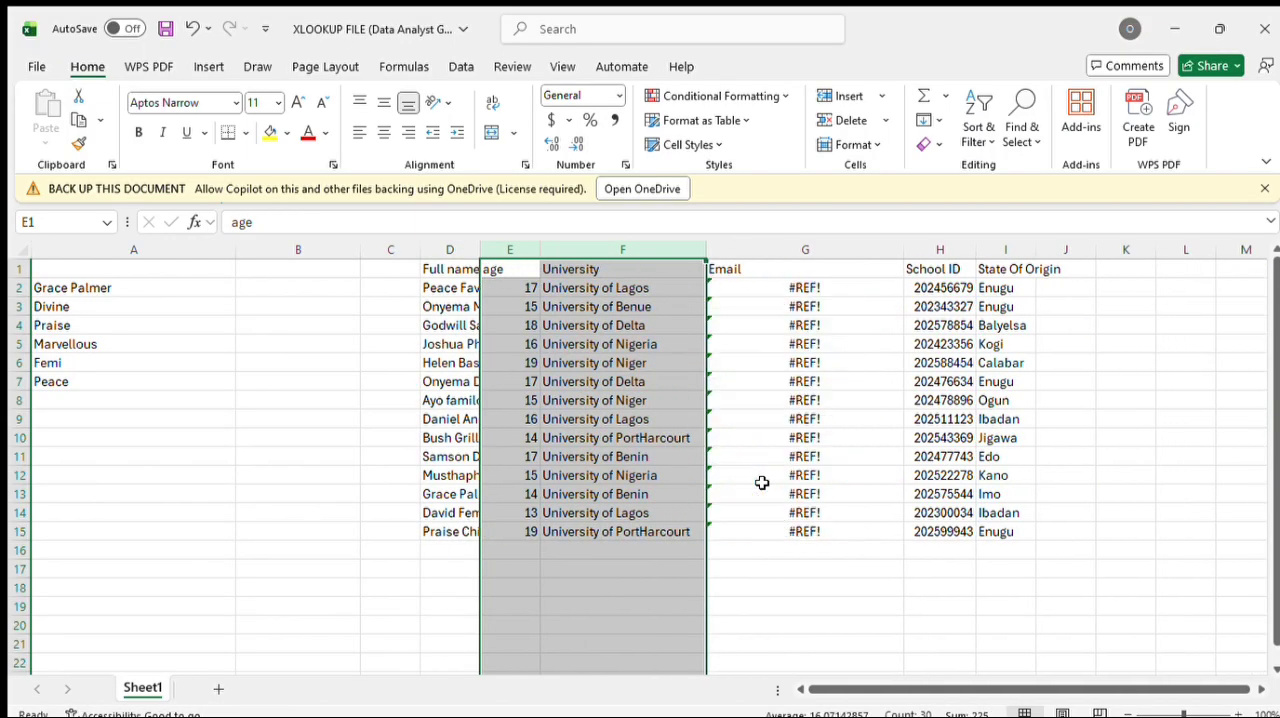
pyautogui.click(415, 250)
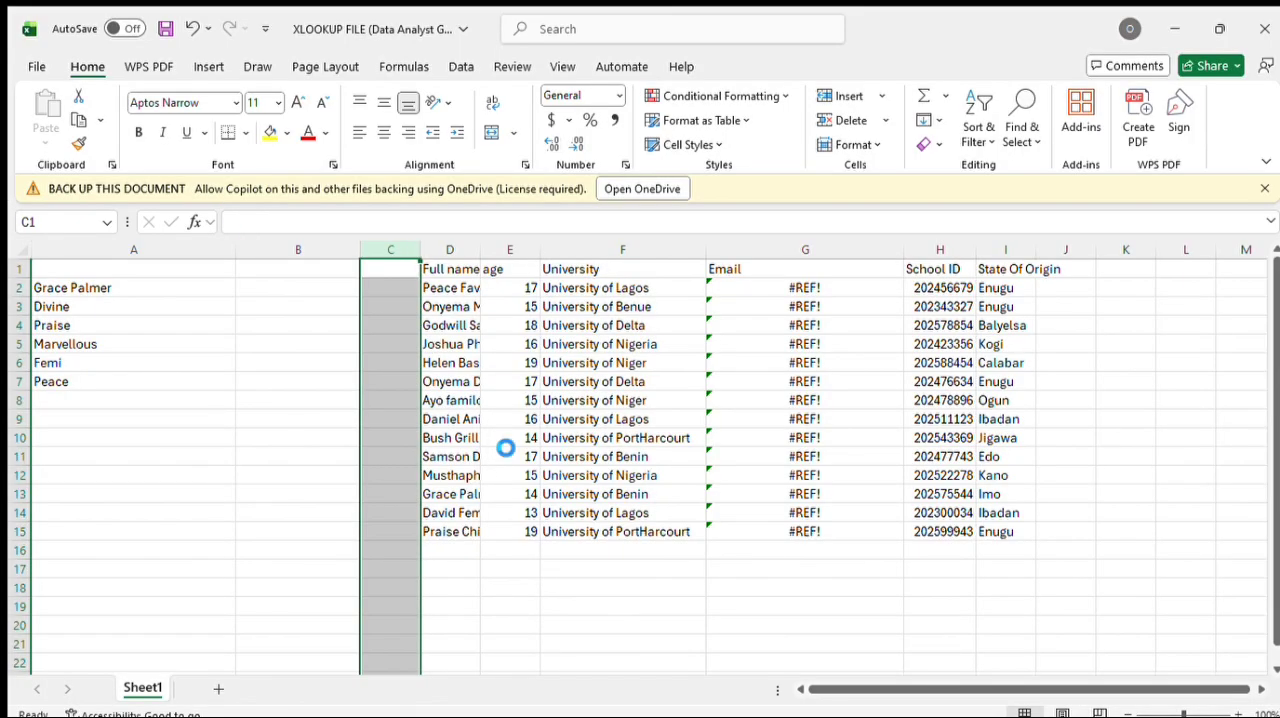
pyautogui.hotkey('ctrl', '+')
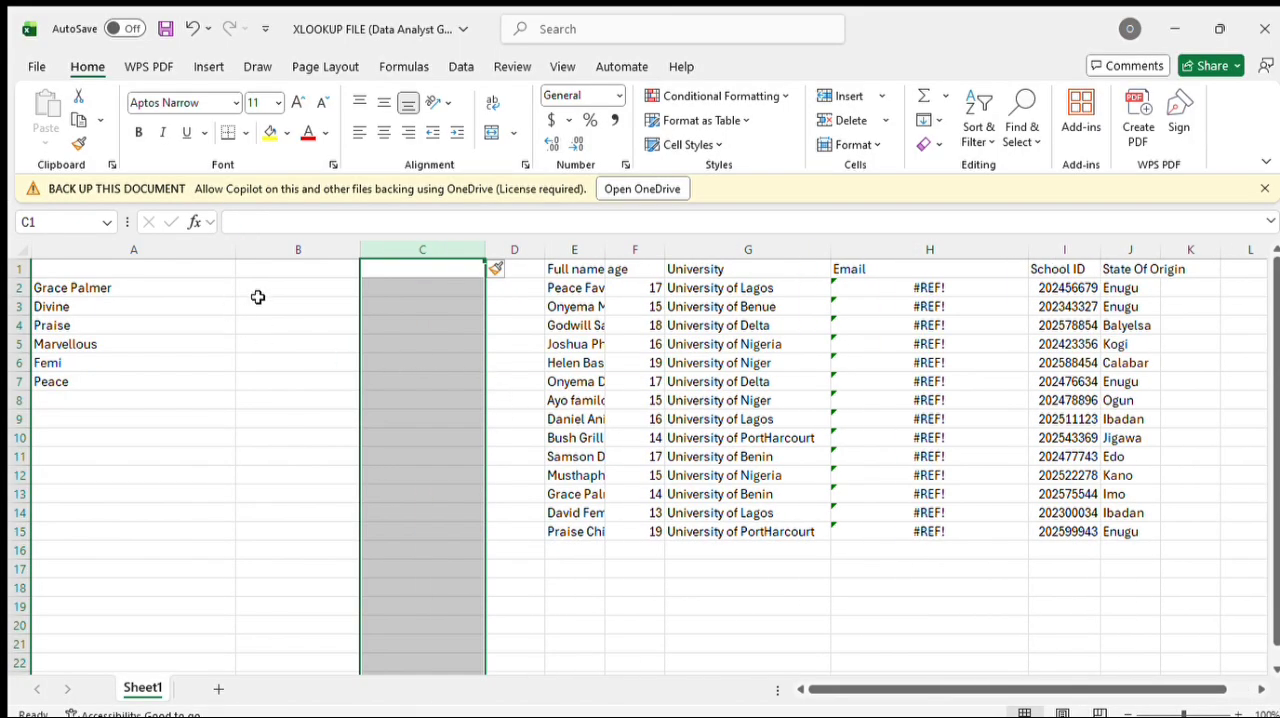
# Step: Enter the heading University in cell B1
pyautogui.click(273, 277)
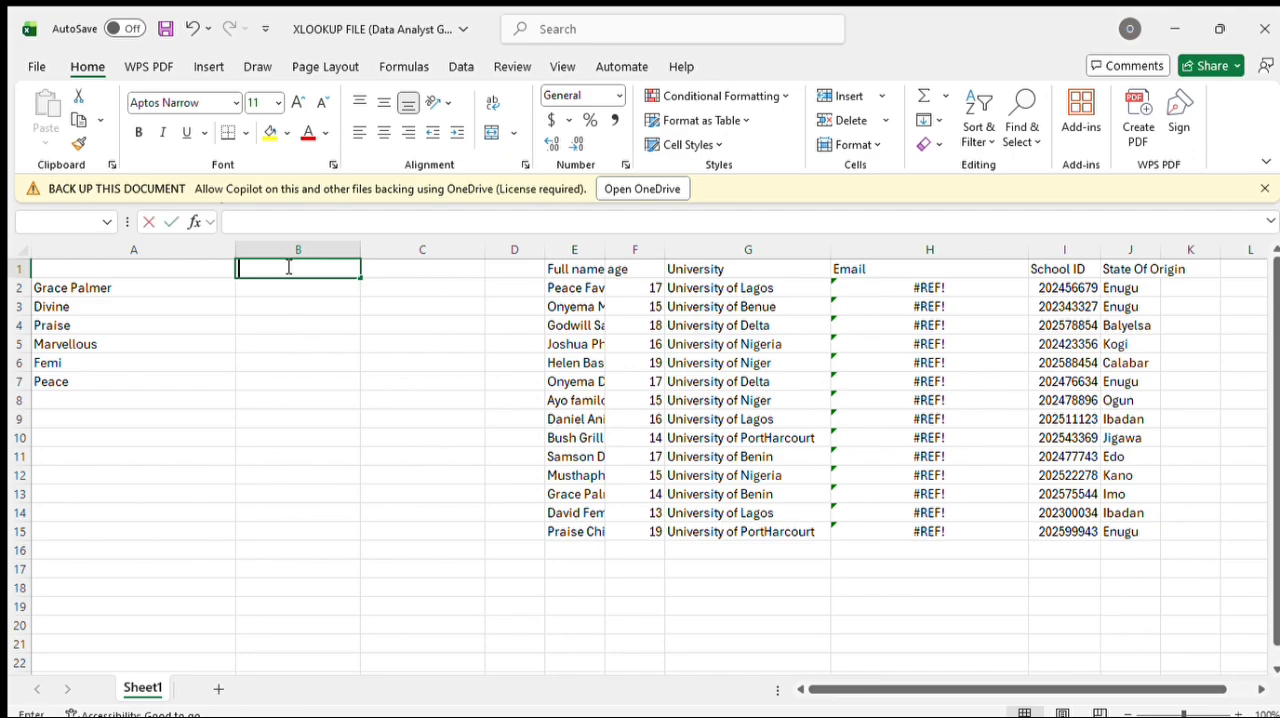
pyautogui.doubleClick(288, 267)
pyautogui.press('Tab')
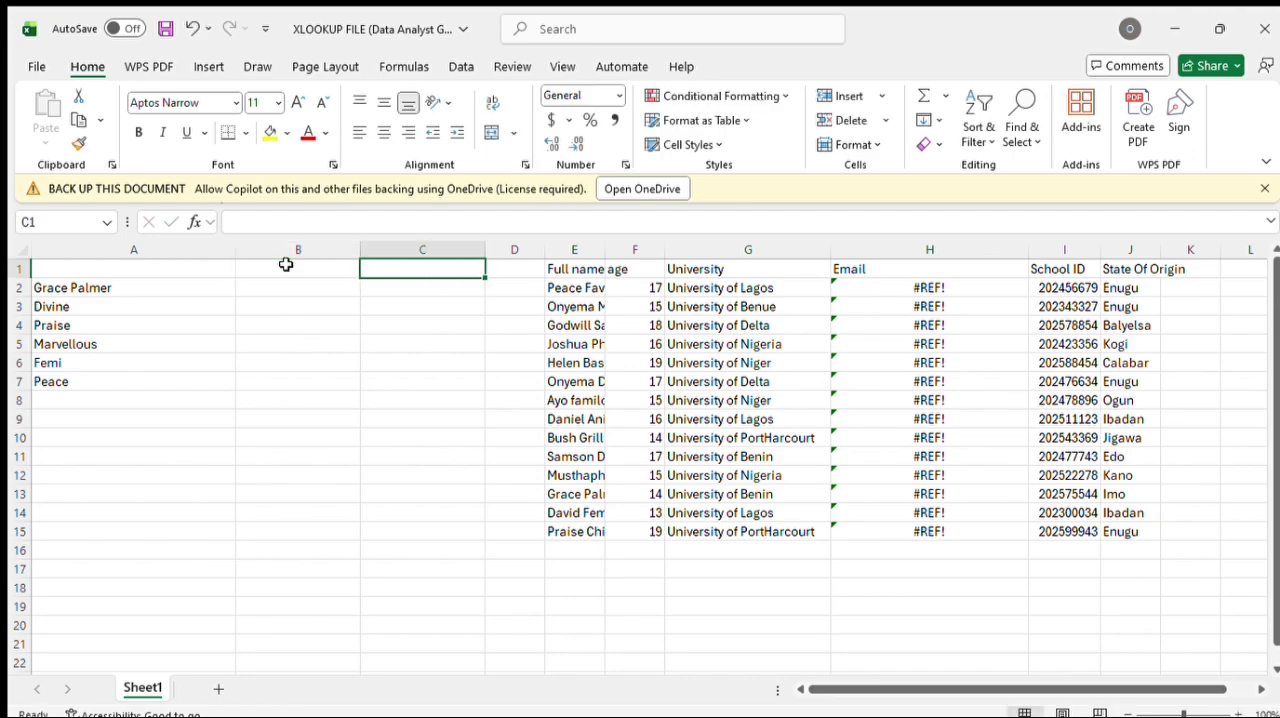
pyautogui.doubleClick(287, 265)
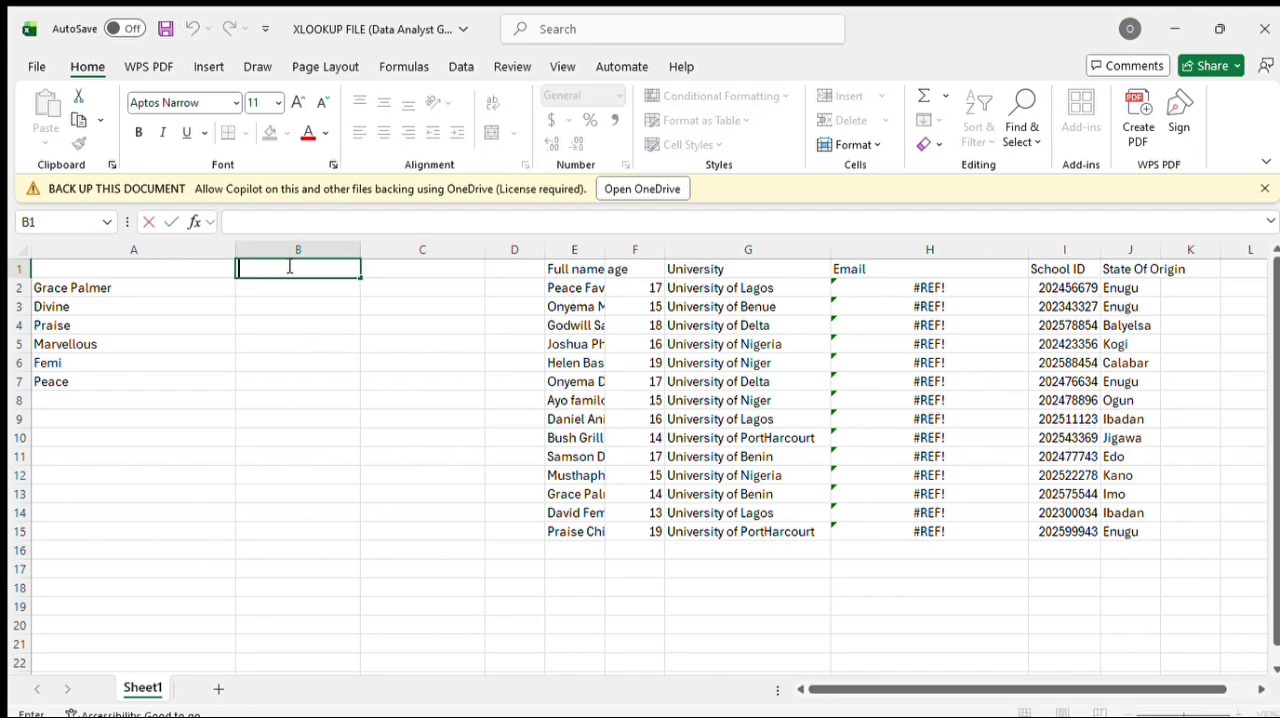
pyautogui.write('University')
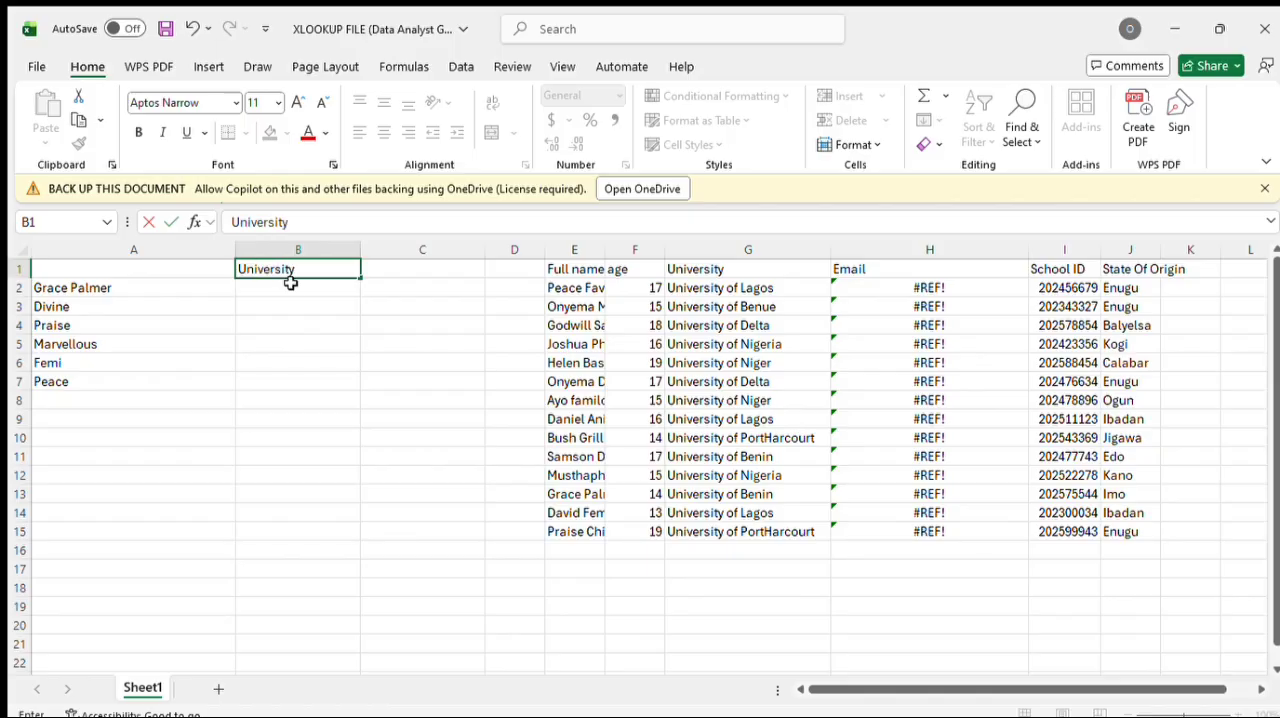
# Step: Start an XLOOKUP formula in B2 with A2 as the lookup value and E2:E15 as the lookup array
pyautogui.doubleClick(293, 288)
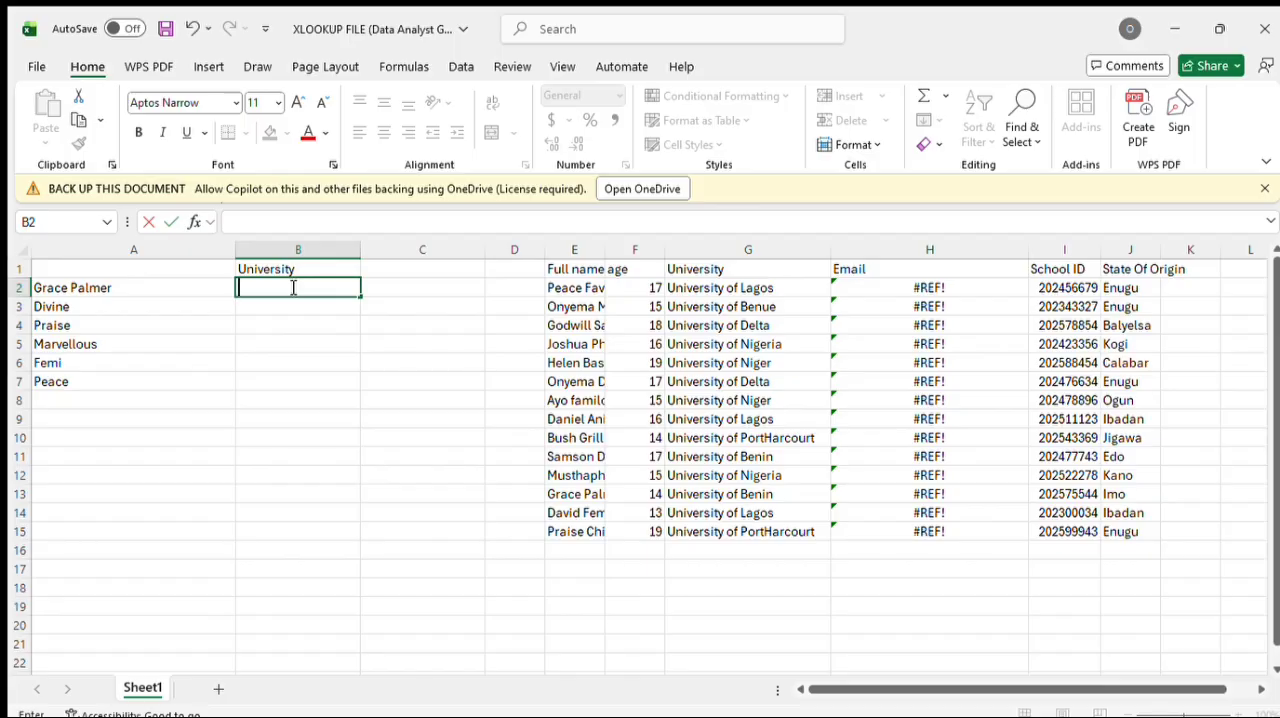
pyautogui.write('=')
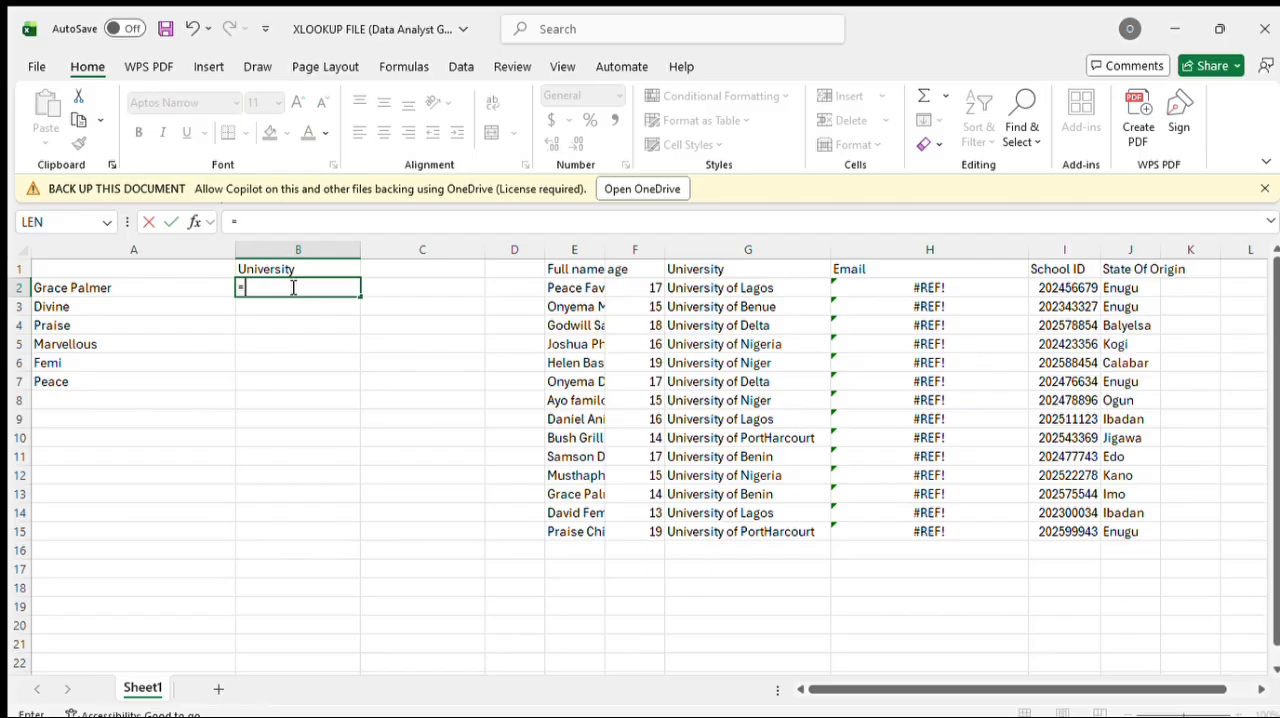
pyautogui.write('xlookup')
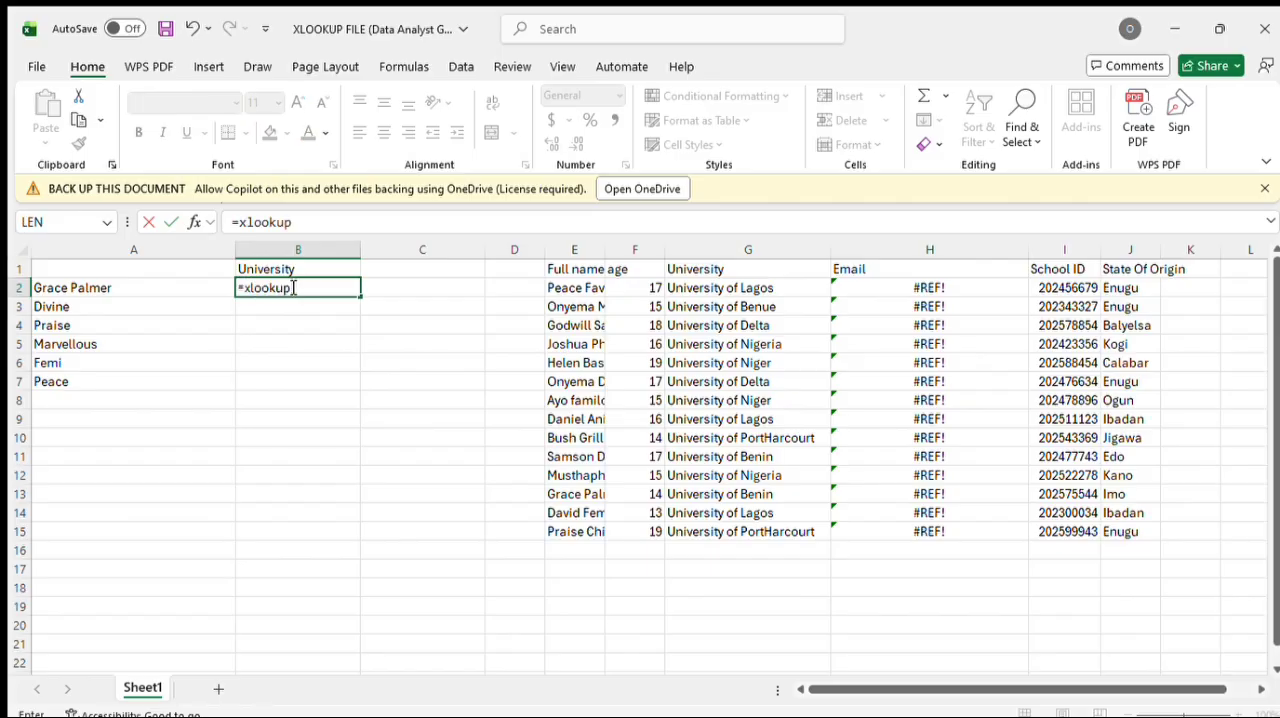
pyautogui.write('(a2')
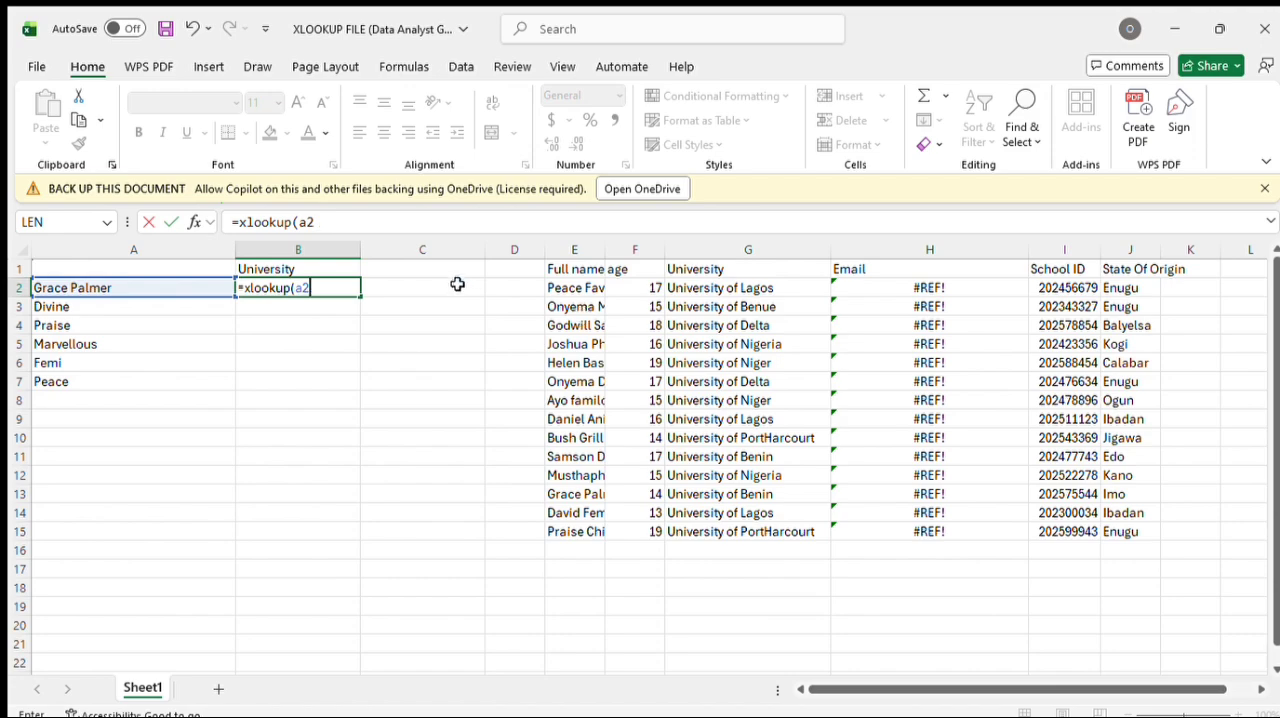
pyautogui.write(',e2')
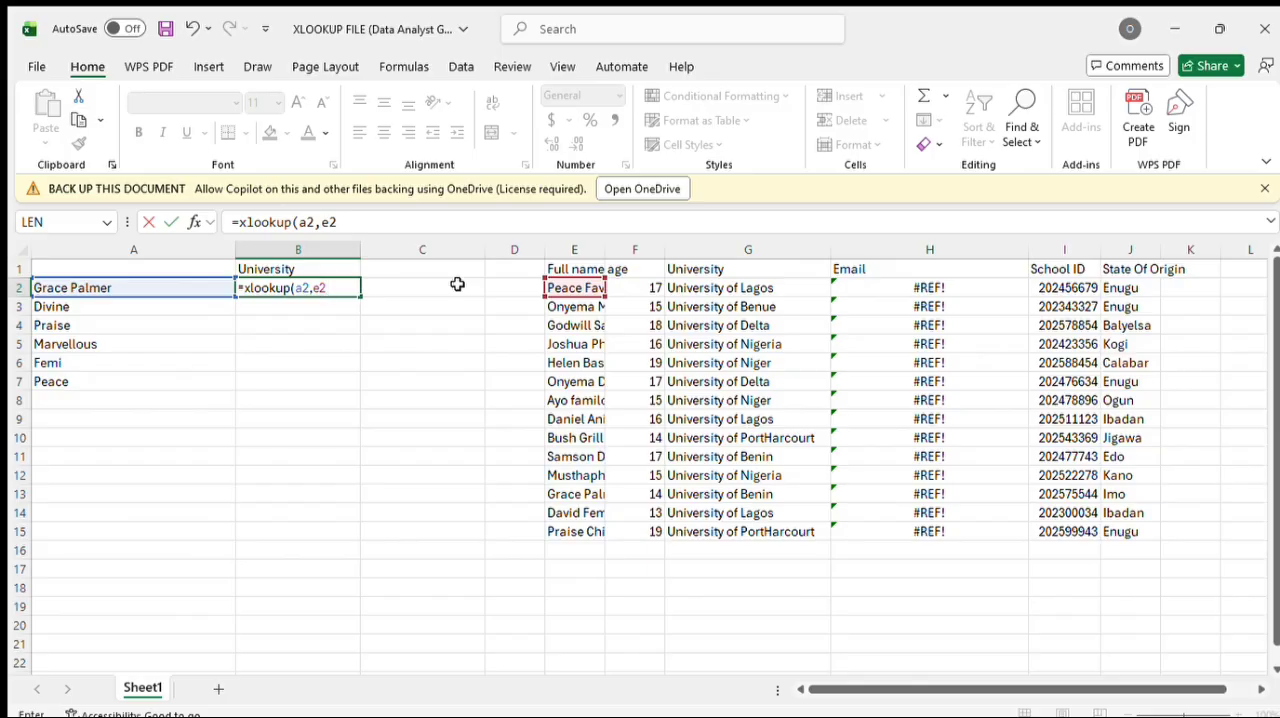
pyautogui.write(':e15,')
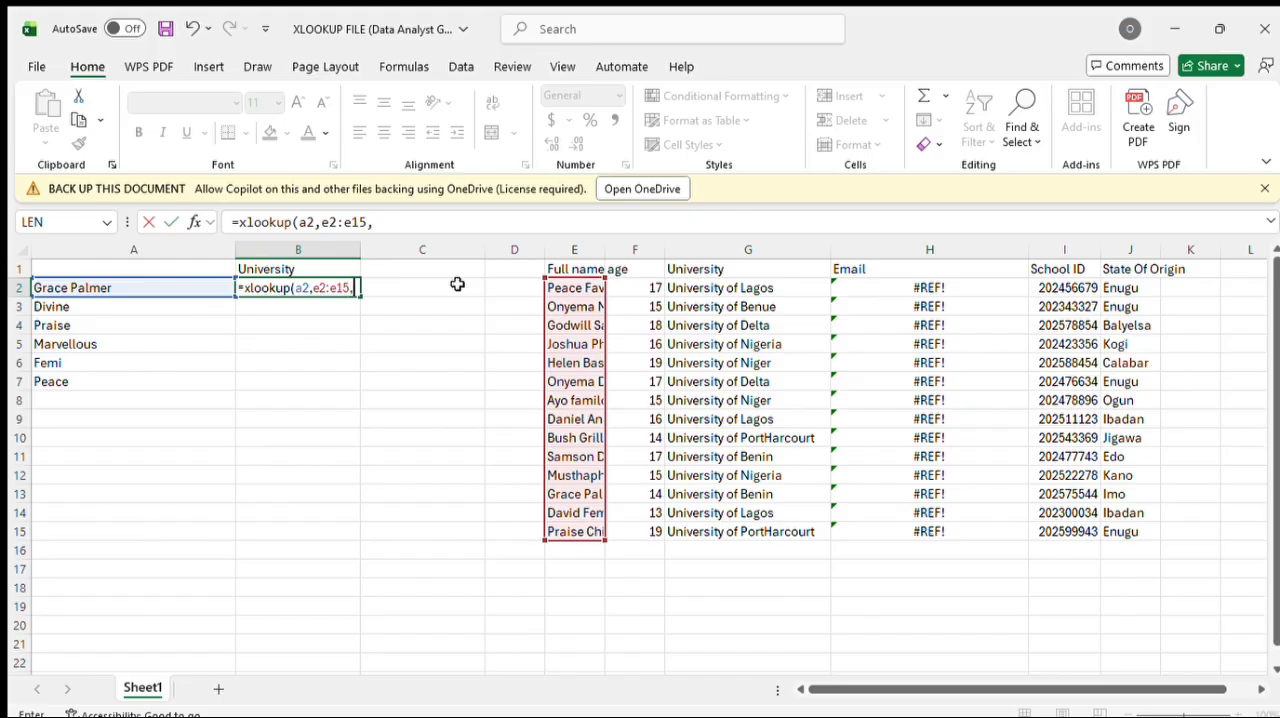
# Step: Complete the XLOOKUP formula in B2 with G2:G15 as the return array
pyautogui.click(908, 290)
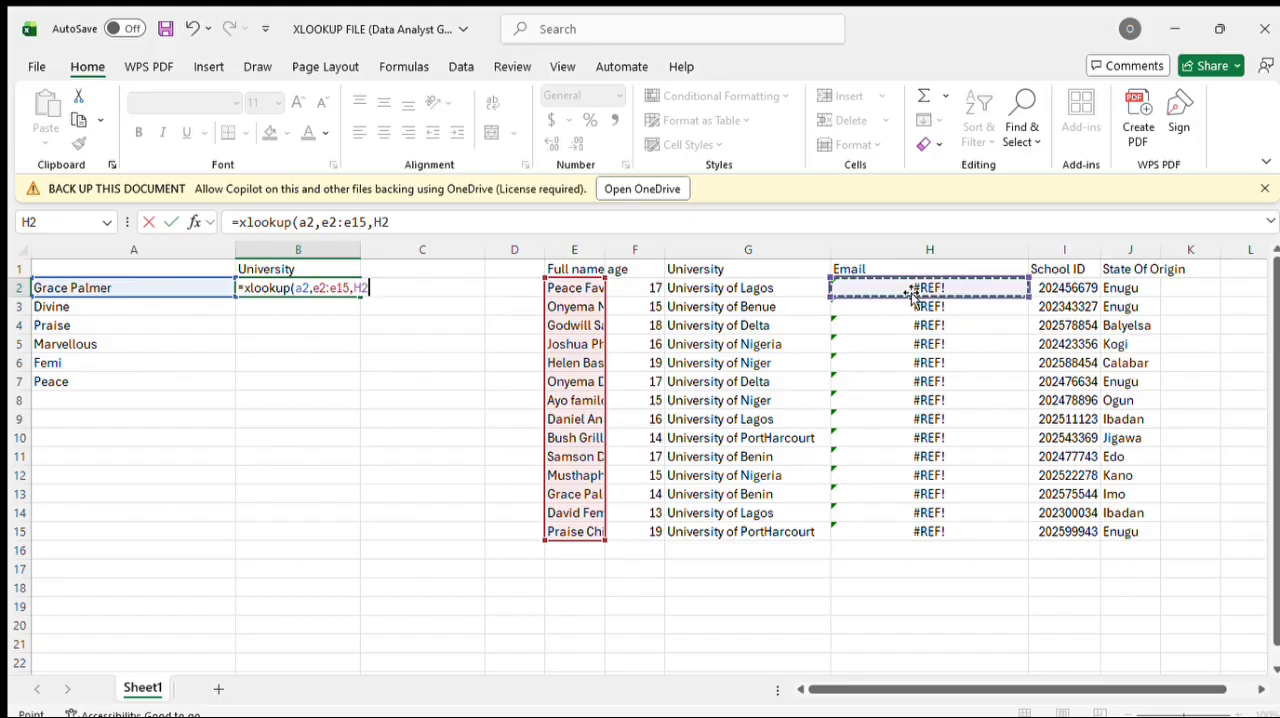
pyautogui.press('BackSpace')
pyautogui.press('BackSpace')
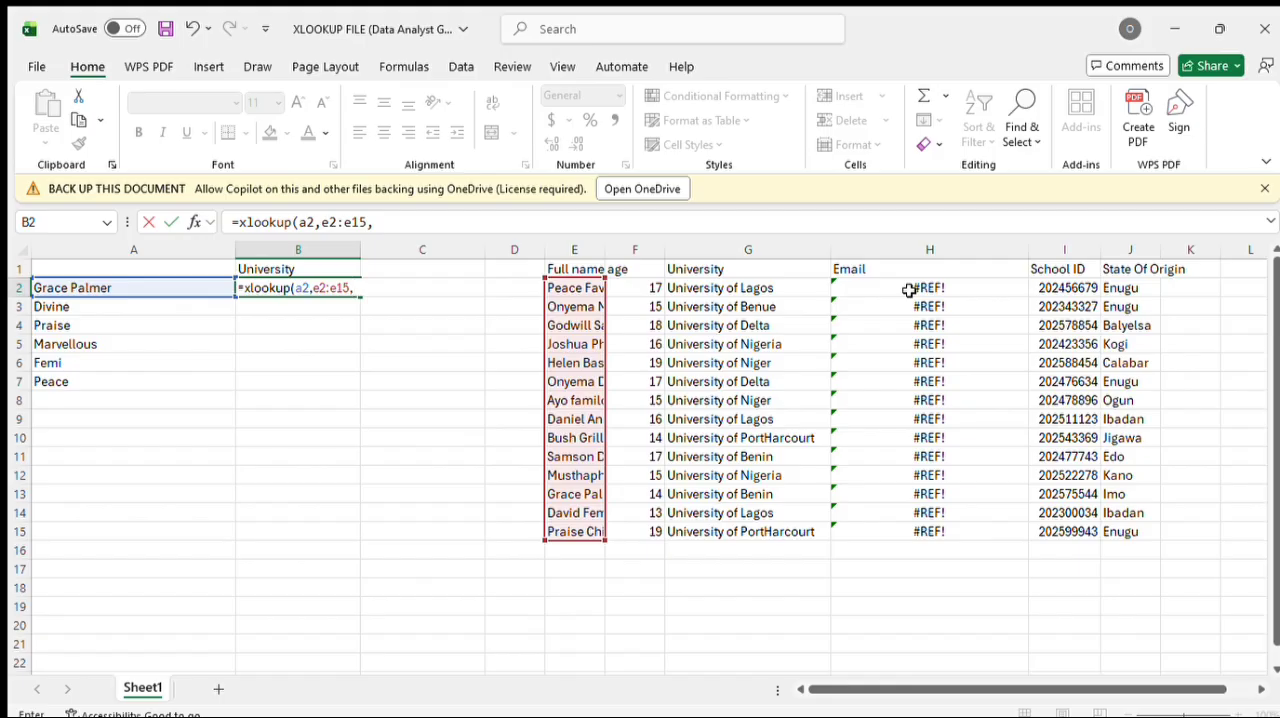
pyautogui.write('g2:')
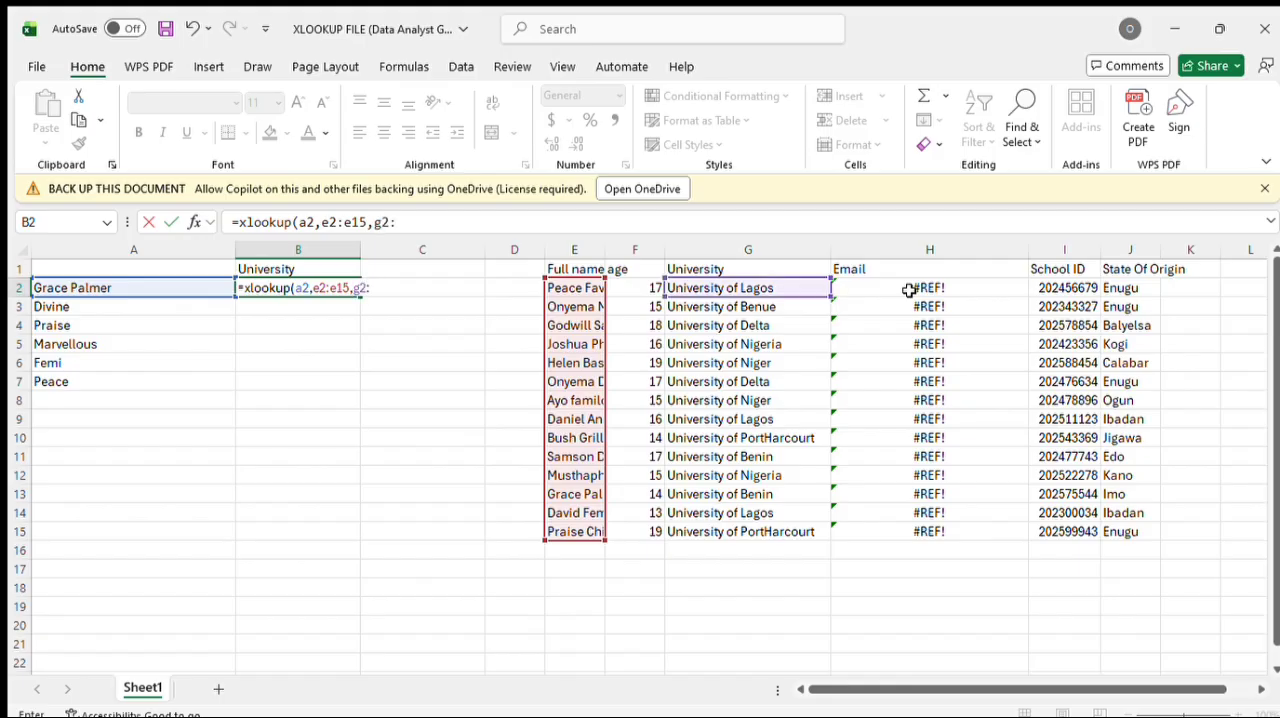
pyautogui.write('g15')
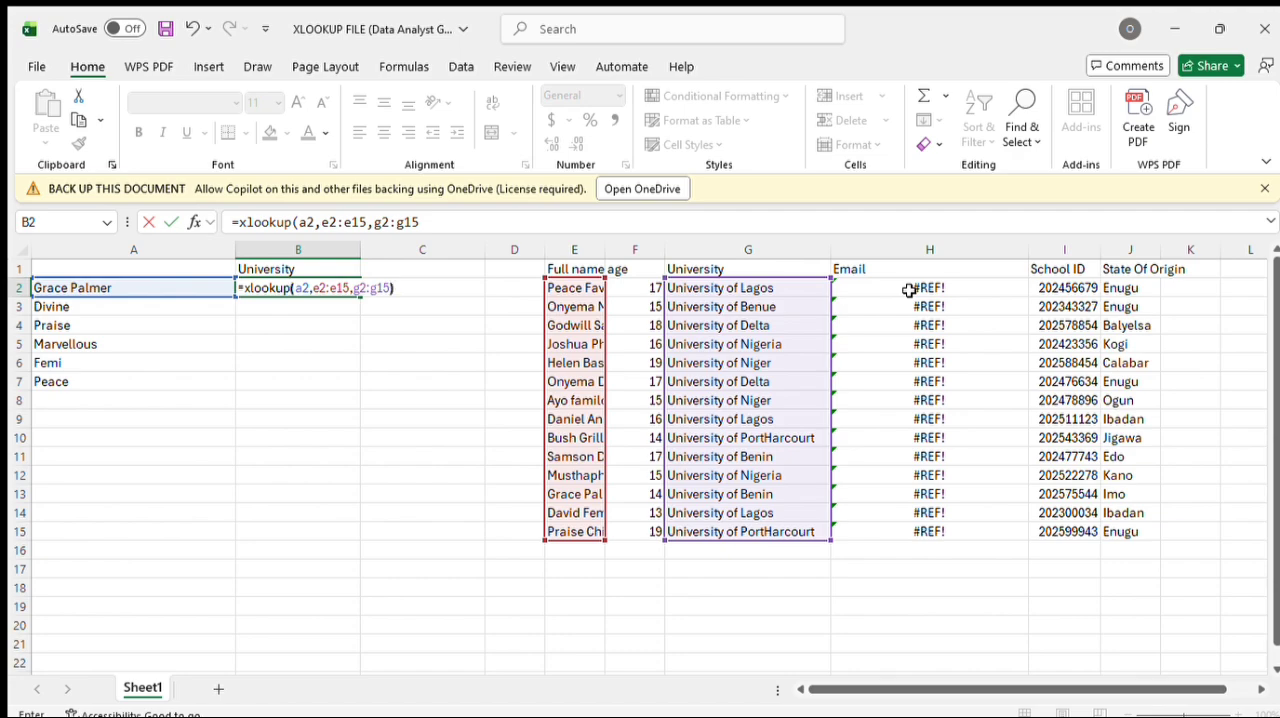
pyautogui.press('Return')
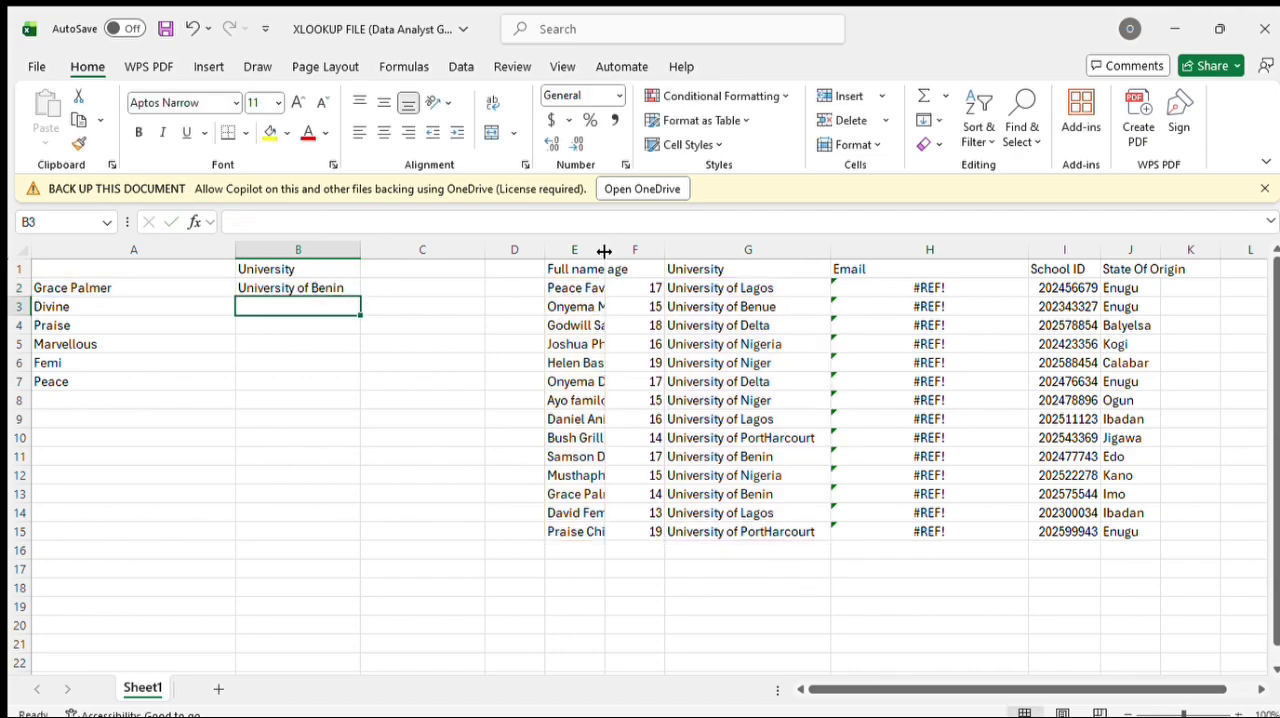
# Step: Widen the Full name column E to fit the names, and check the lookup formula in B2
pyautogui.moveTo(605, 250); pyautogui.dragTo(686, 251)
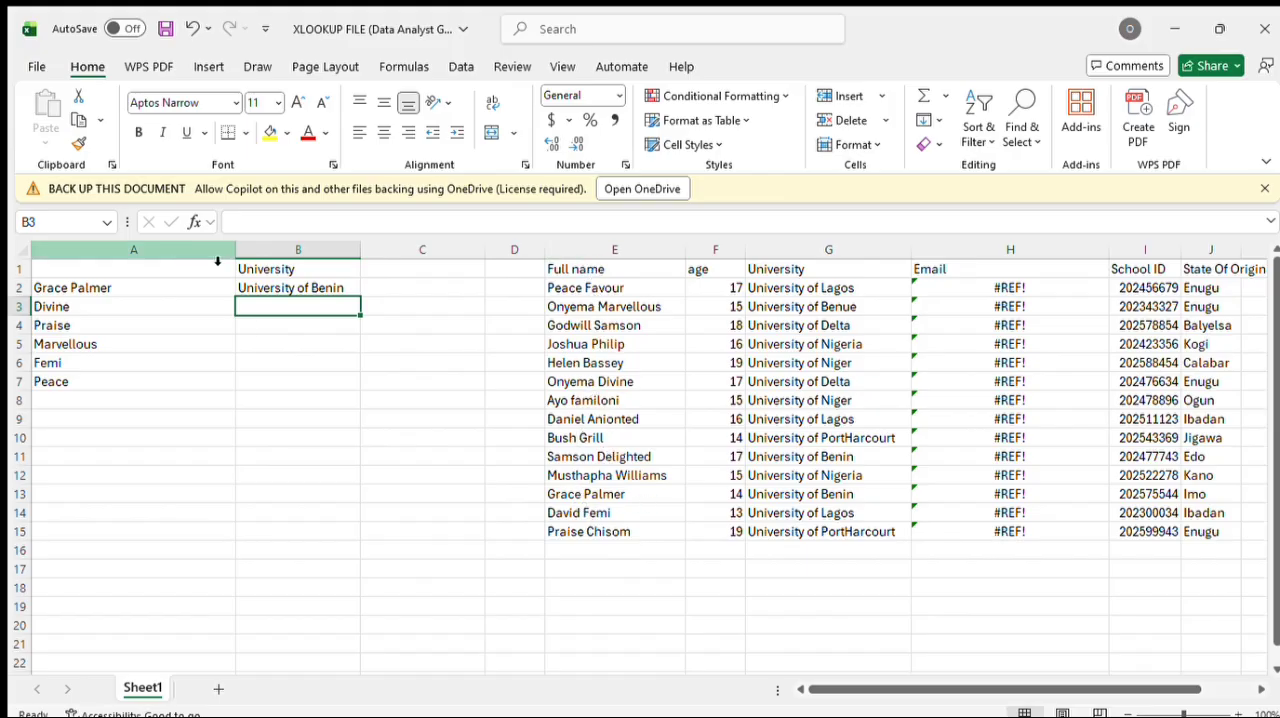
pyautogui.click(300, 285)
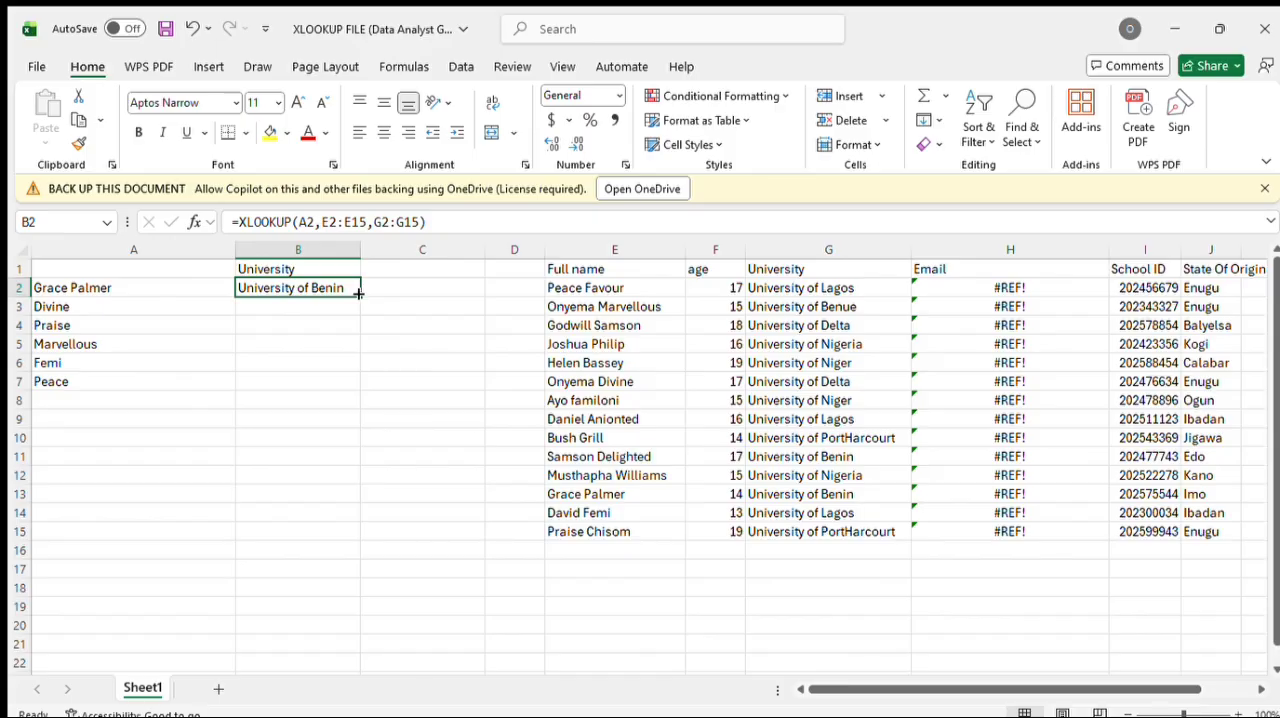
pyautogui.hscroll(2, 358, 293)
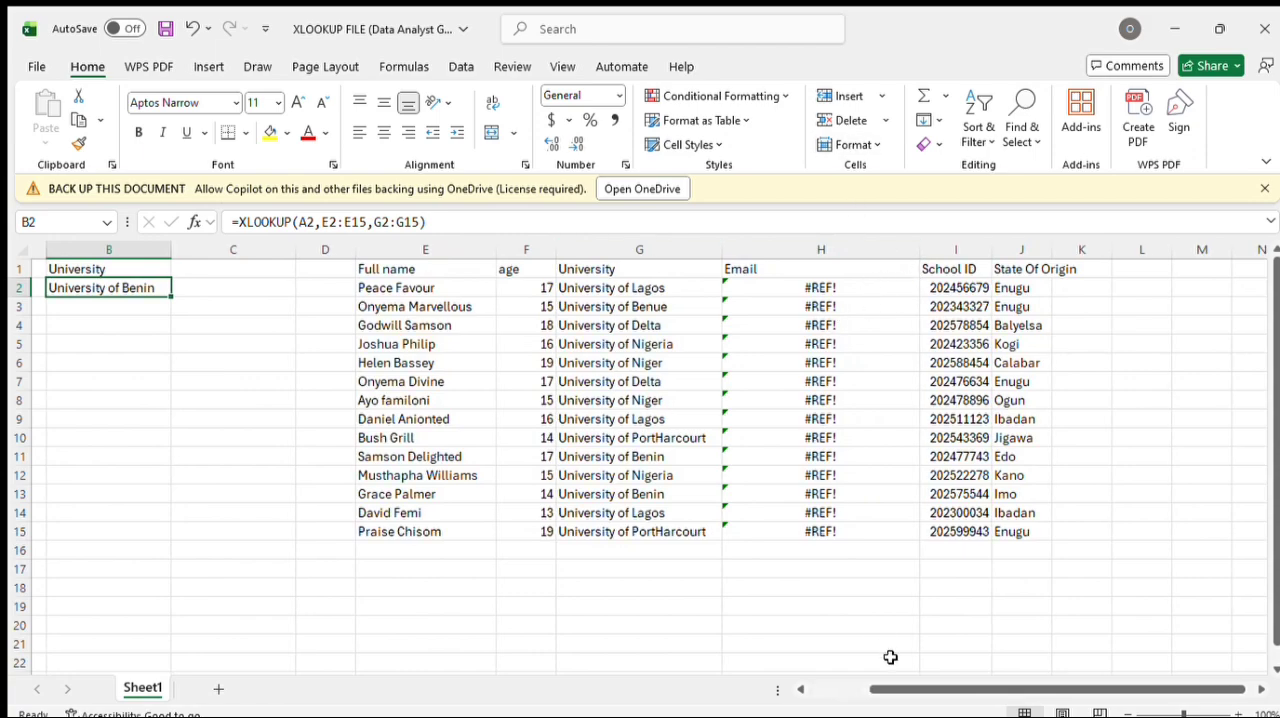
pyautogui.click(820, 288)
pyautogui.hotkey('ctrl', 'Down')
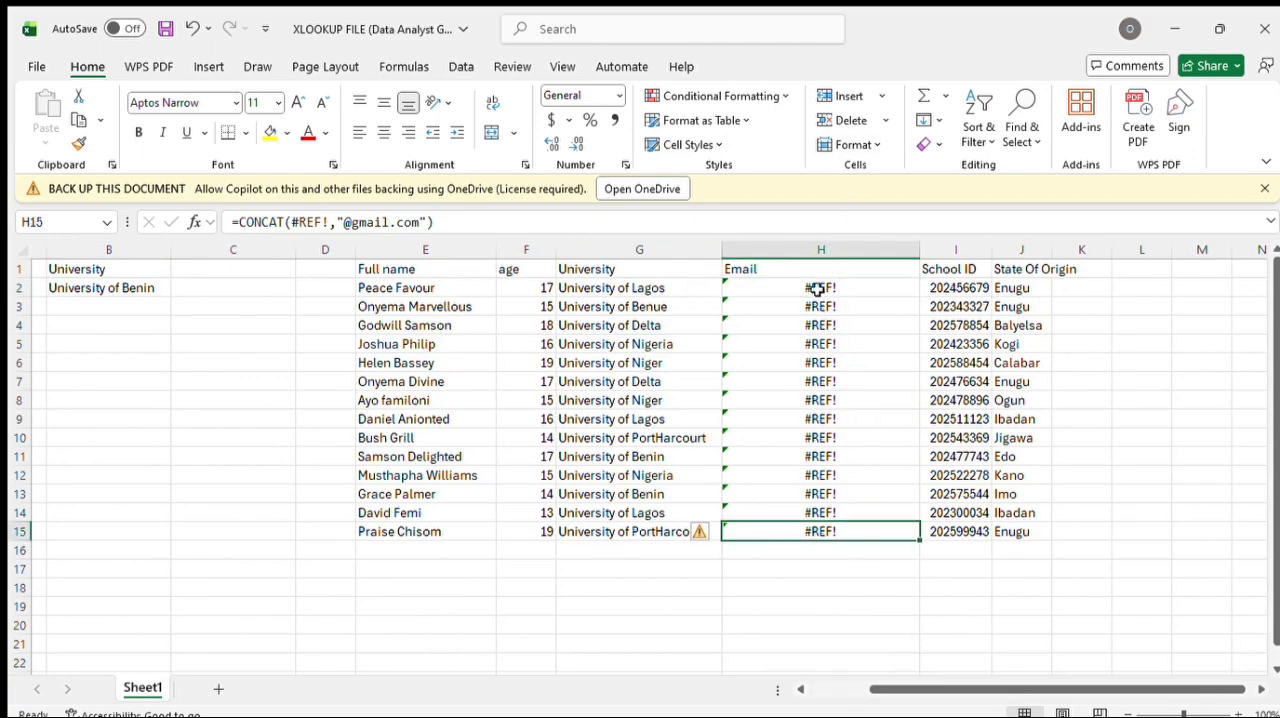
pyautogui.doubleClick(820, 288)
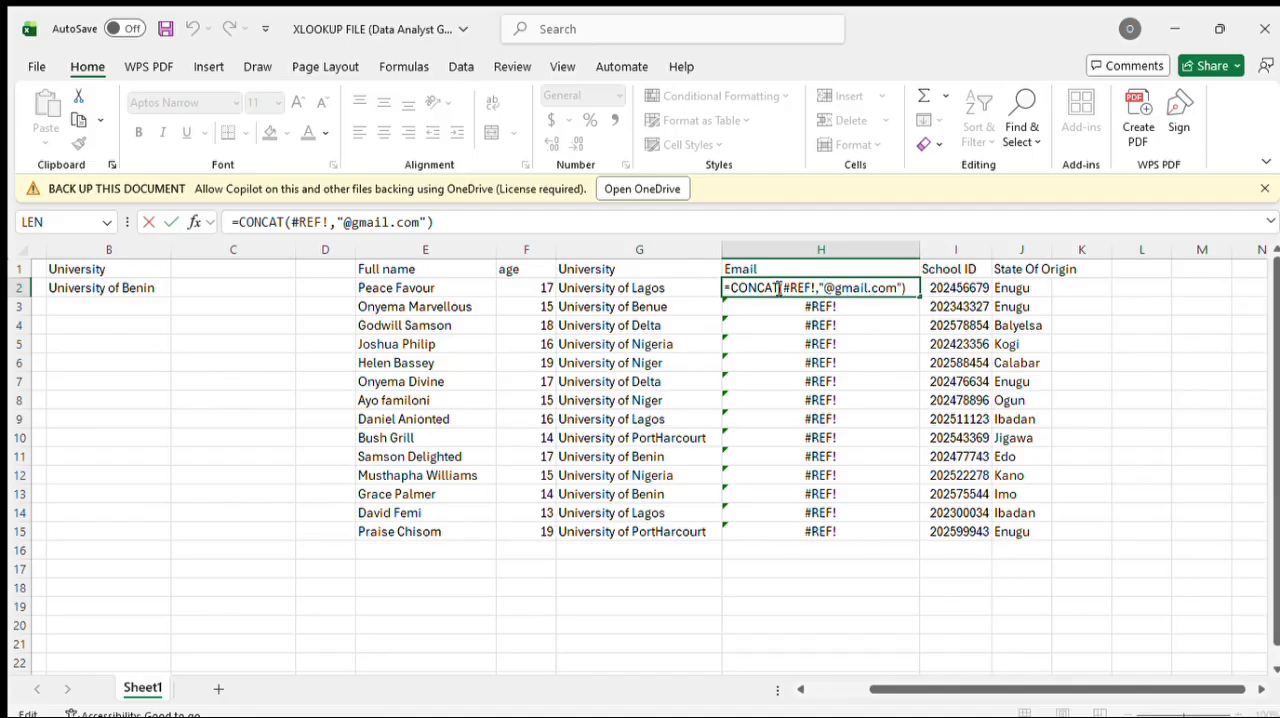
pyautogui.moveTo(783, 288); pyautogui.dragTo(818, 288)
pyautogui.press('BackSpace')
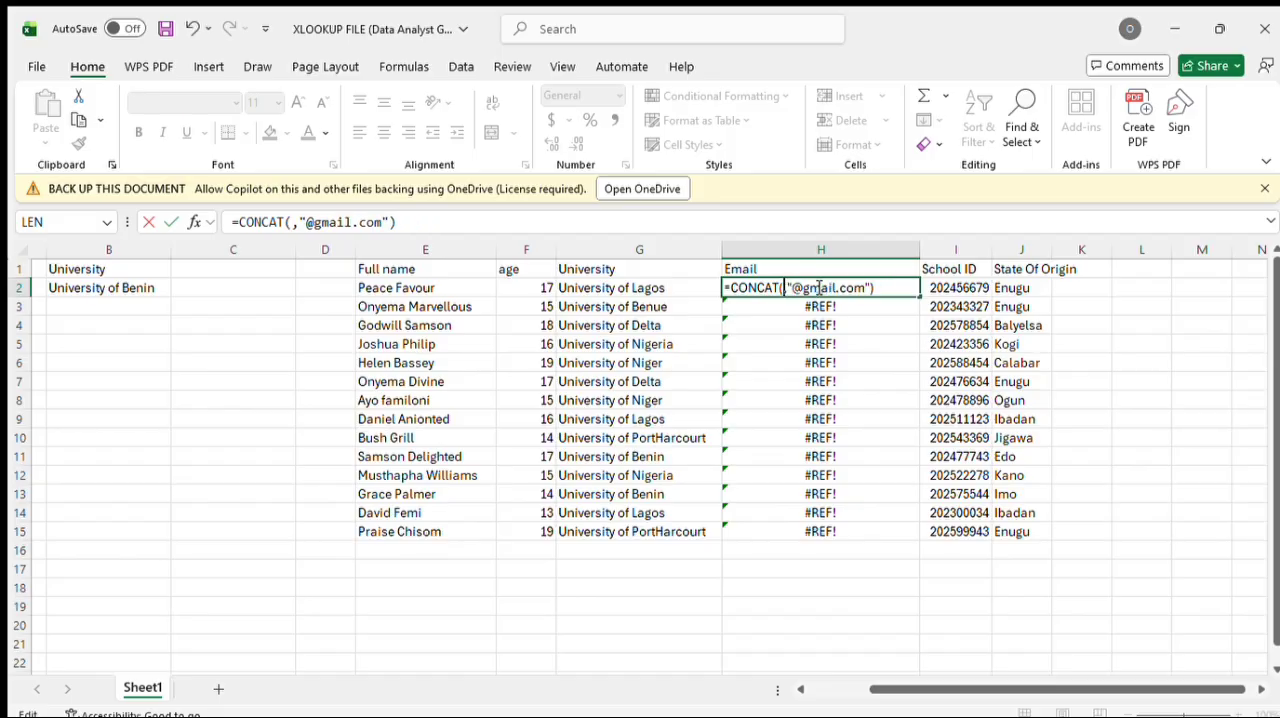
pyautogui.write('e')
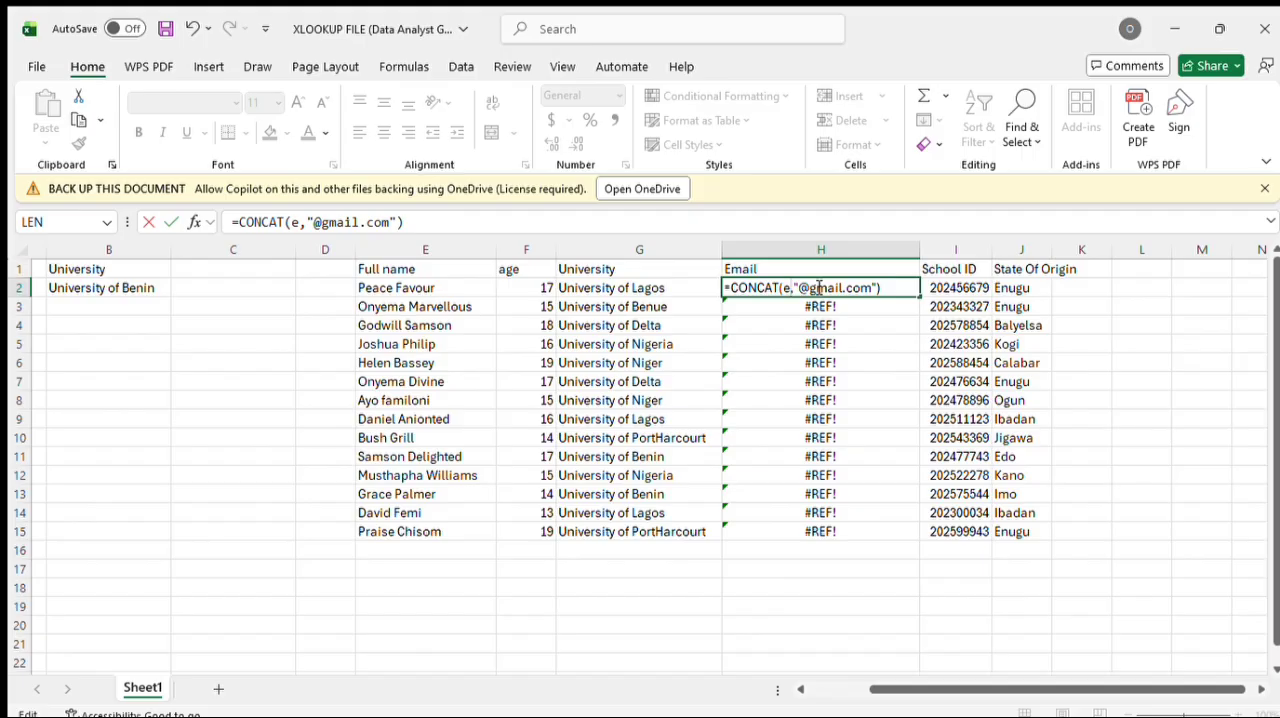
pyautogui.write('2')
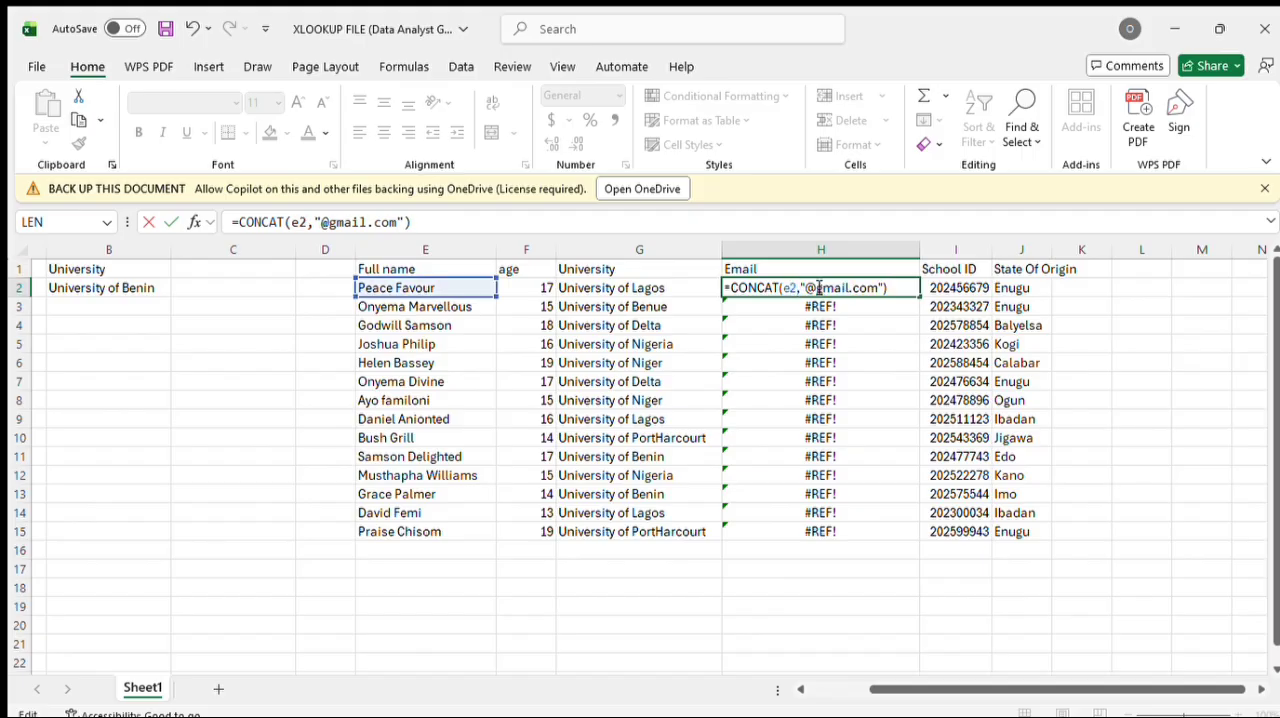
pyautogui.write(':')
pyautogui.write('e1')
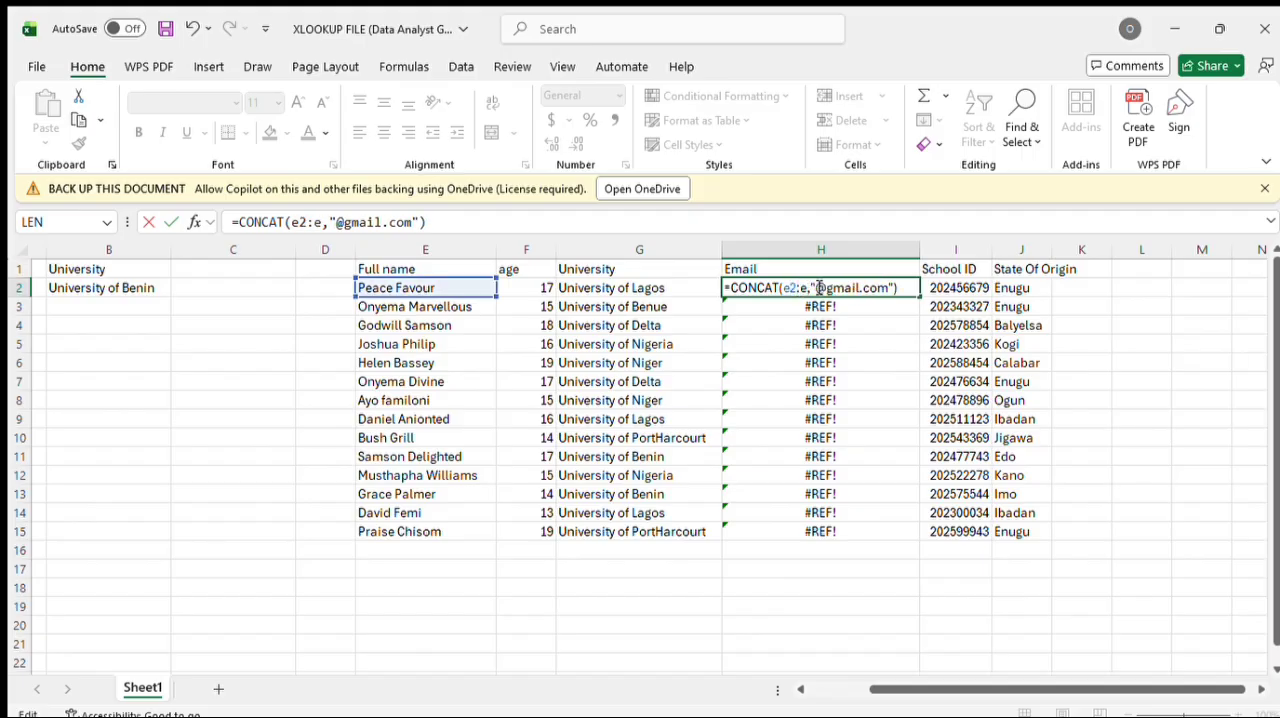
pyautogui.write('5')
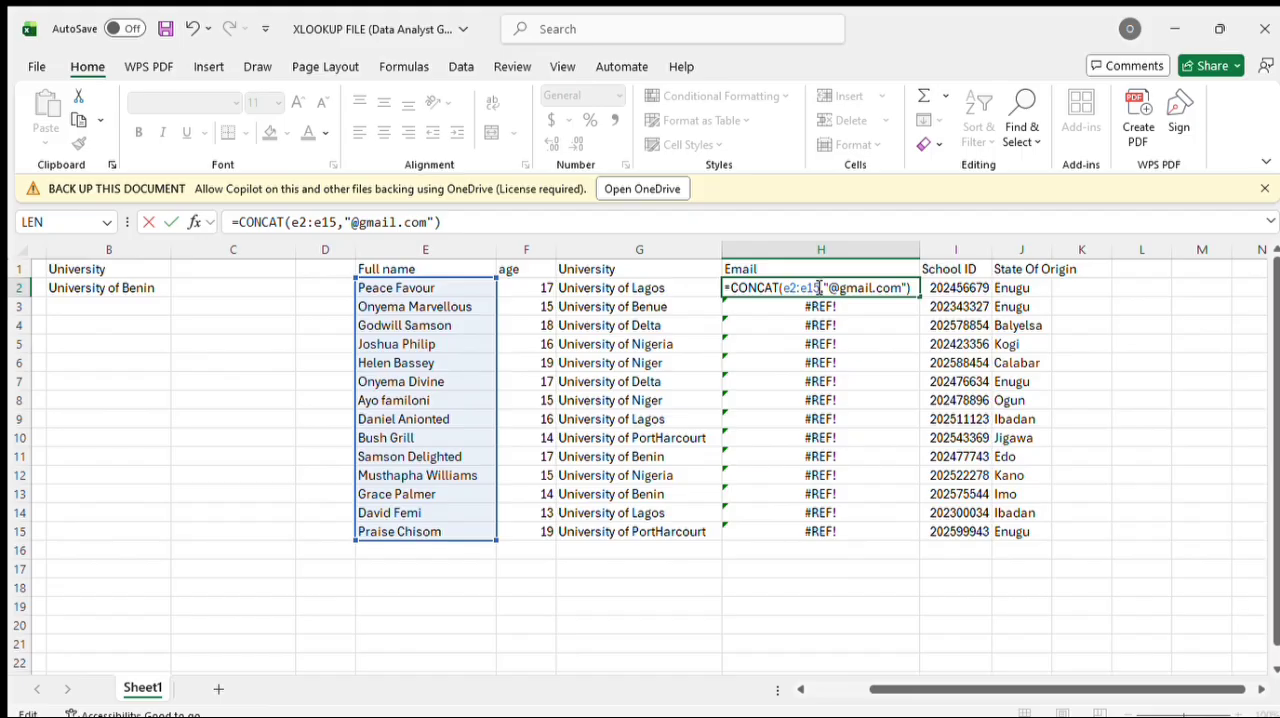
pyautogui.press('Return')
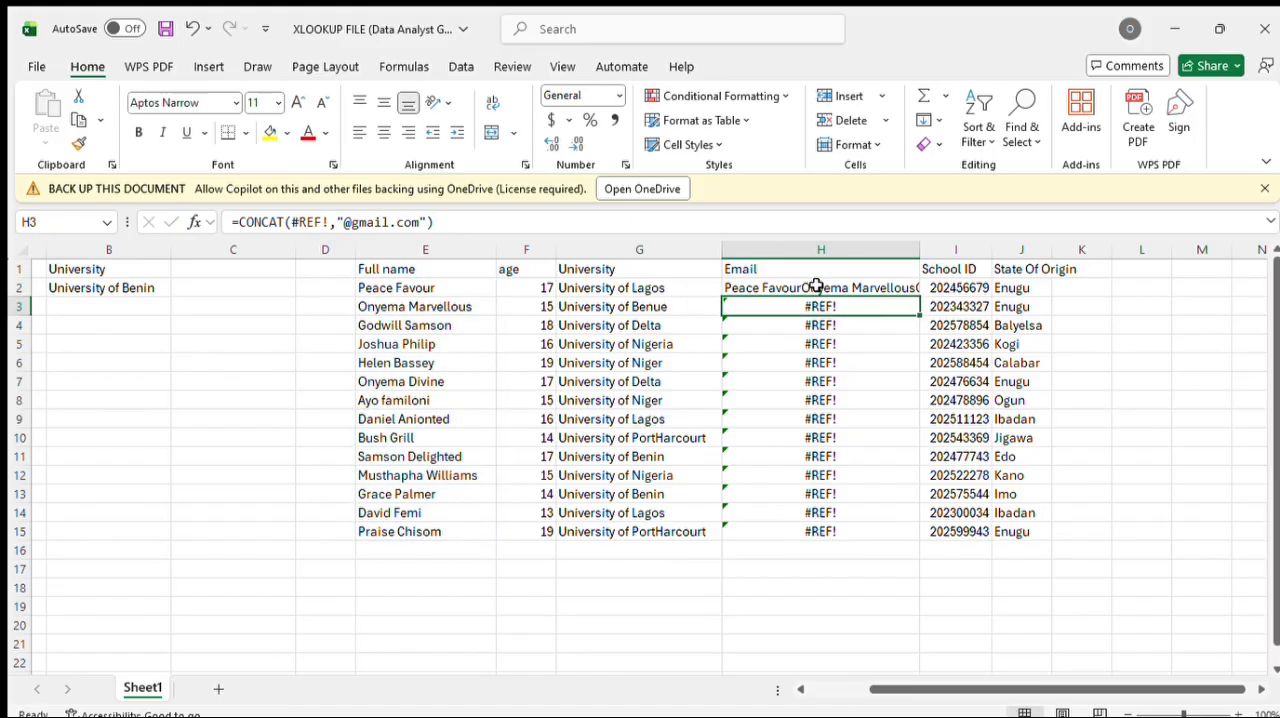
pyautogui.click(820, 287)
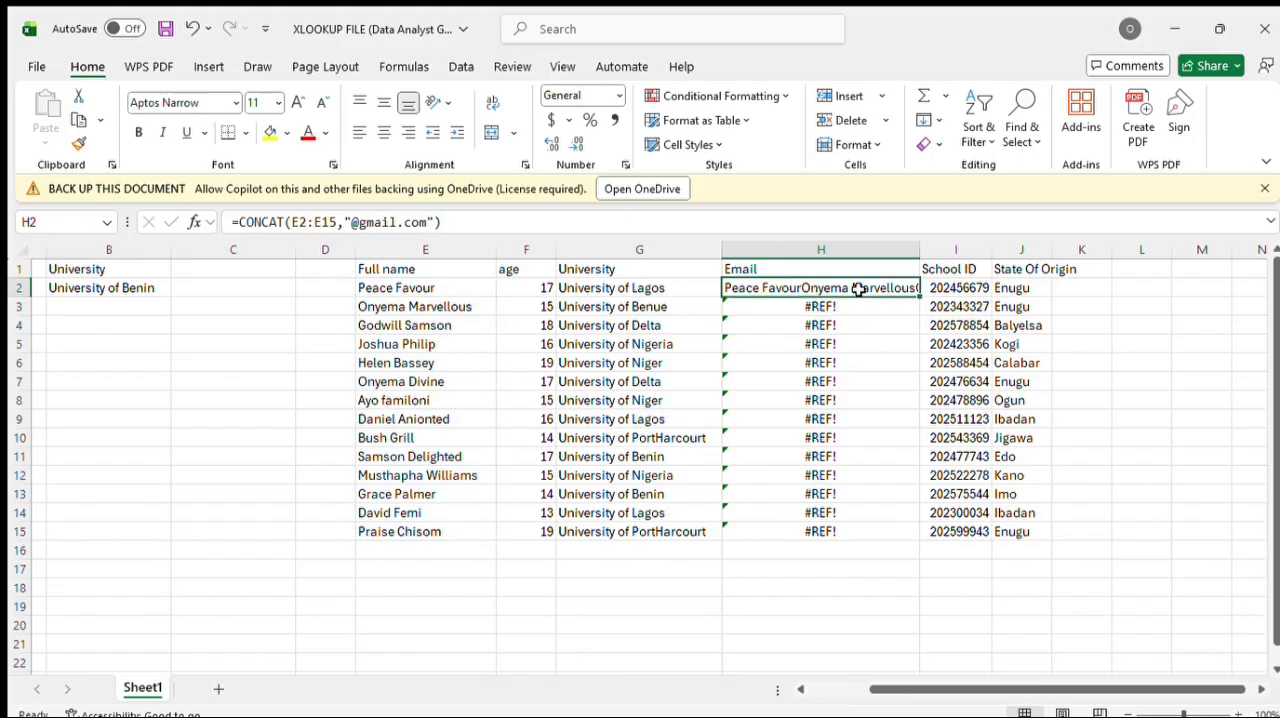
pyautogui.doubleClick(857, 288)
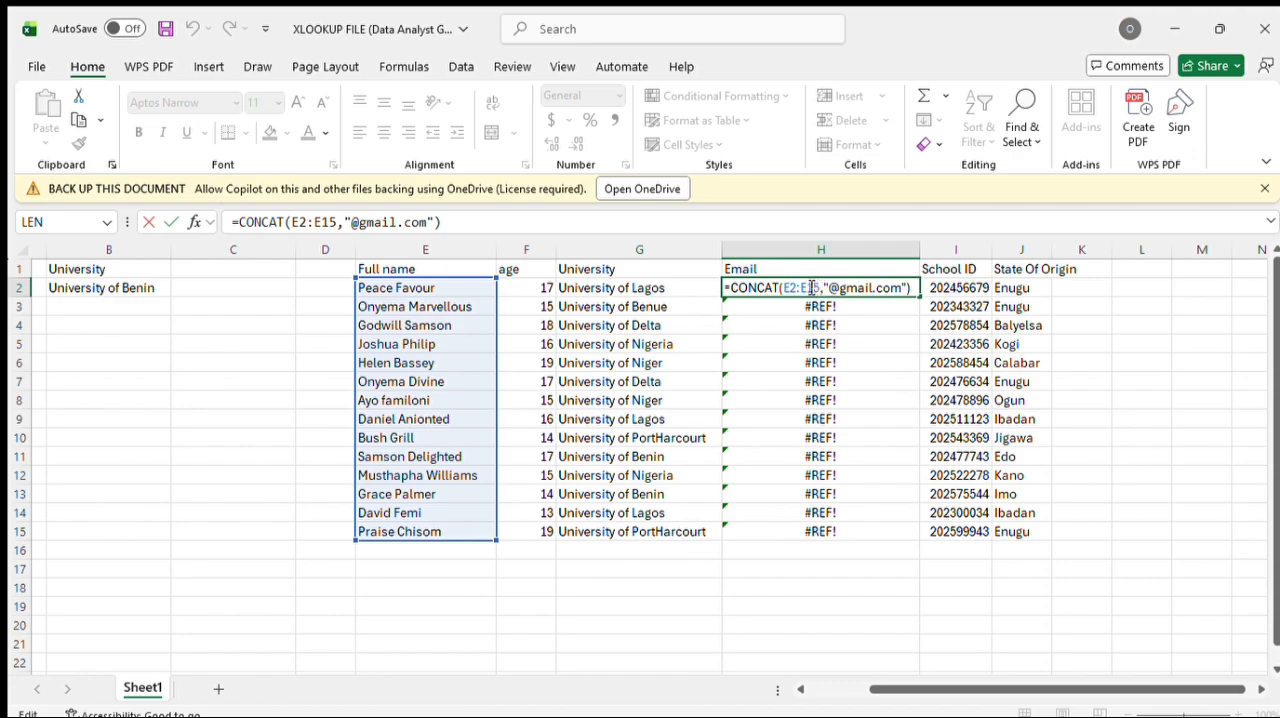
pyautogui.moveTo(822, 287); pyautogui.dragTo(799, 287)
pyautogui.press('BackSpace')
pyautogui.press('BackSpace')
pyautogui.write('\\')
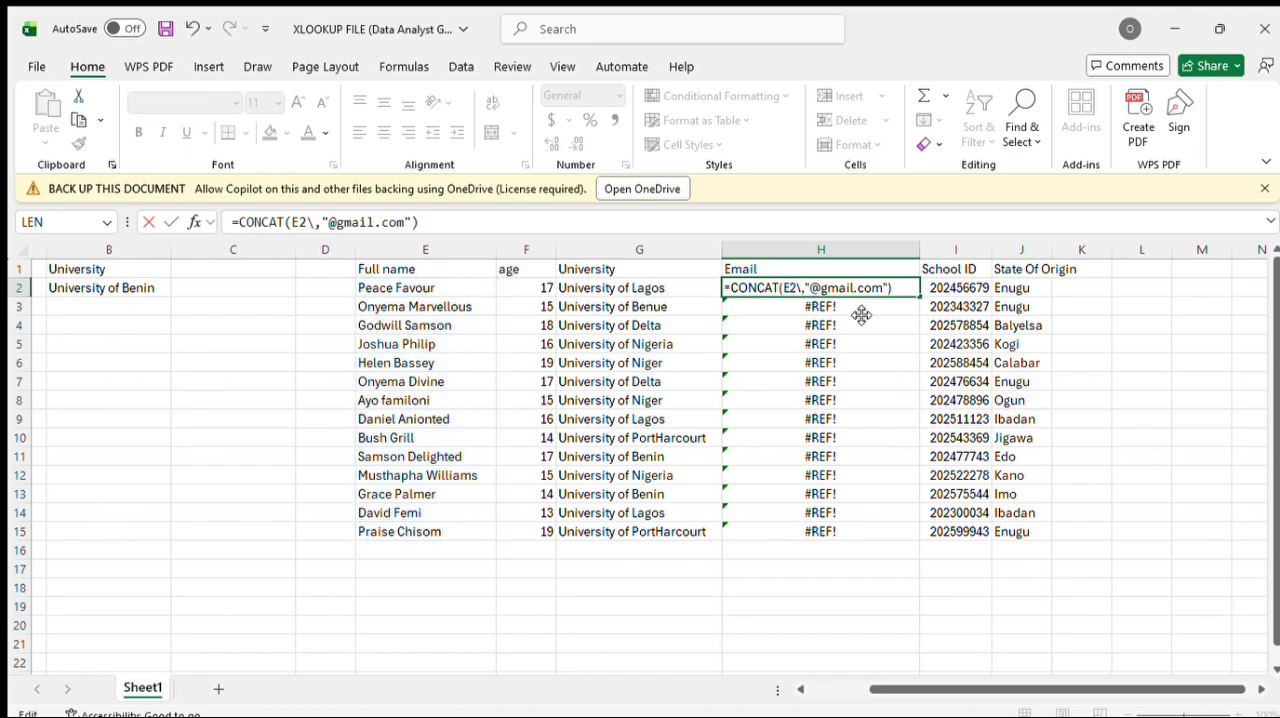
pyautogui.press('BackSpace')
pyautogui.press('Return')
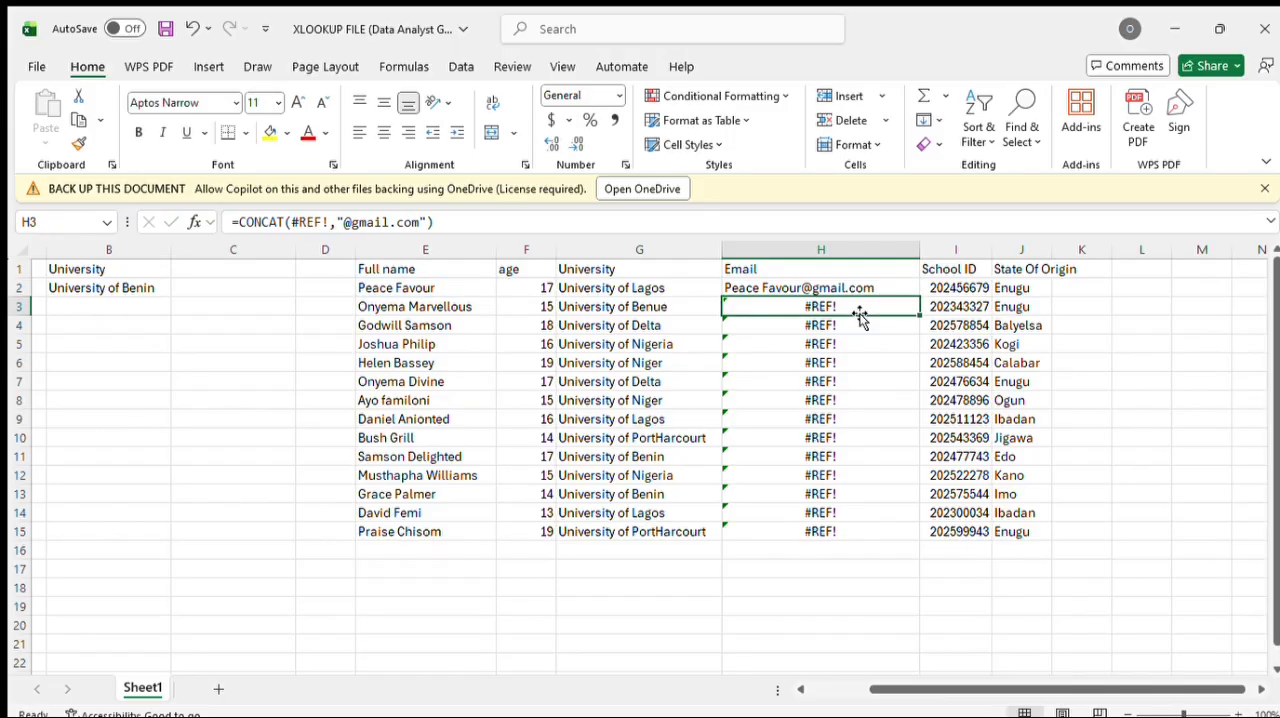
pyautogui.click(872, 286)
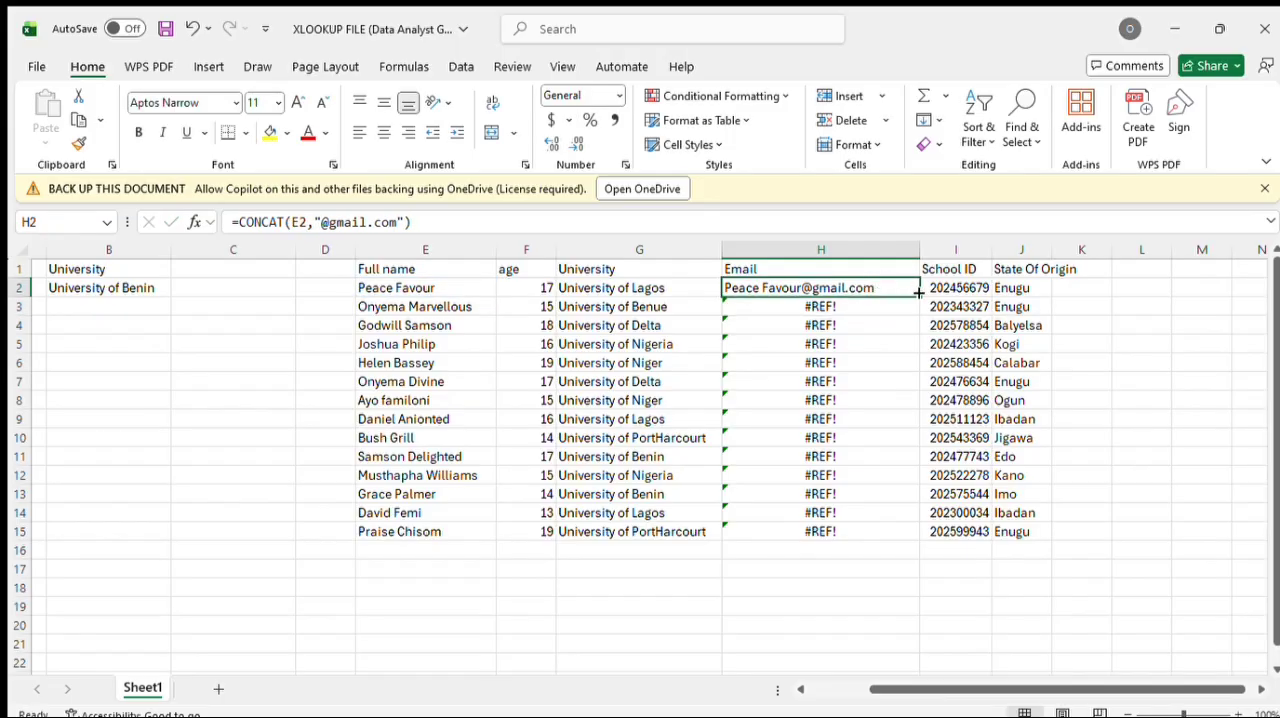
pyautogui.moveTo(917, 296); pyautogui.dragTo(914, 538)
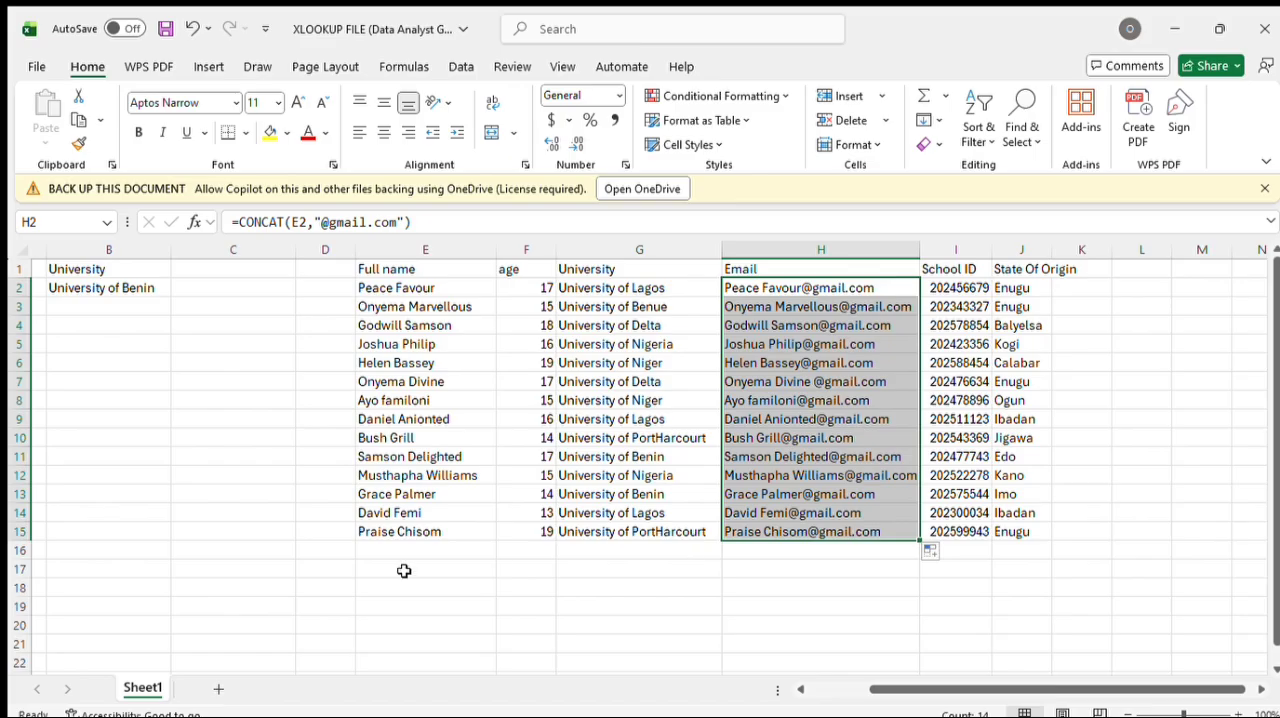
# Step: Review the XLOOKUP formula in B2, and compare the partial name in A3 with the full name in E7
pyautogui.hscroll(-5, 404, 570)
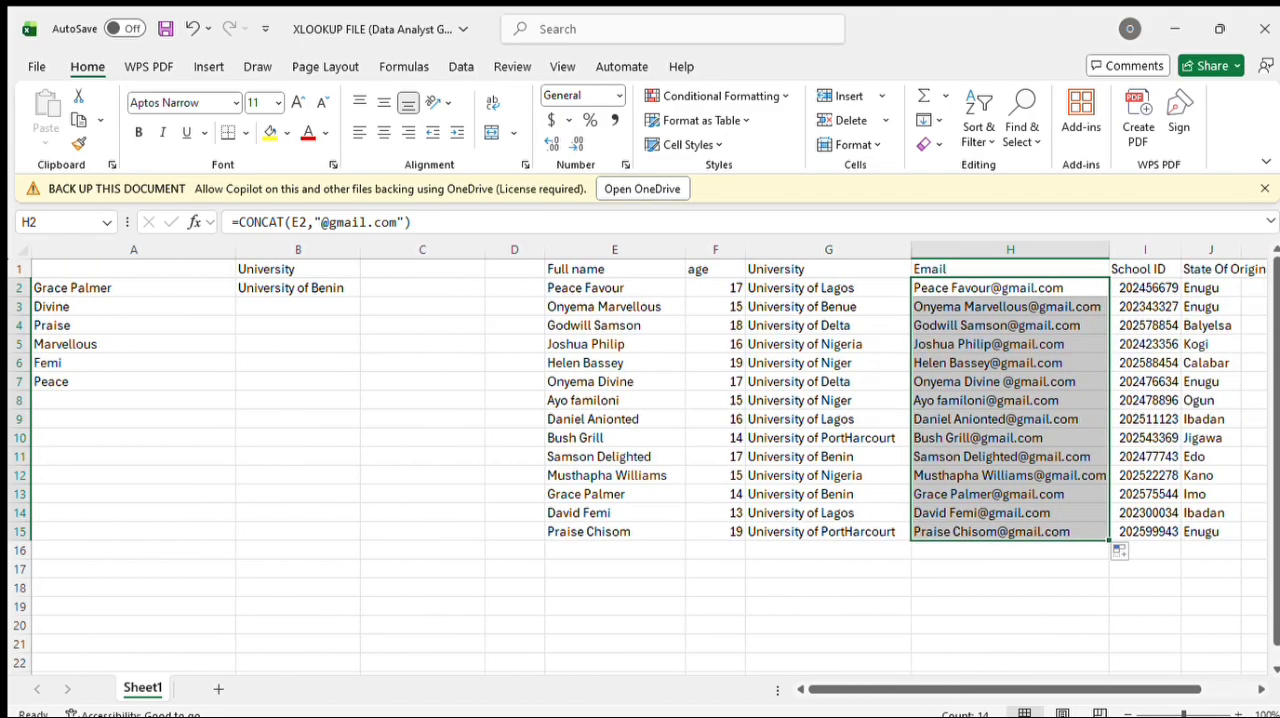
pyautogui.hscroll(-2, 386, 560)
pyautogui.click(313, 288)
pyautogui.doubleClick(313, 288)
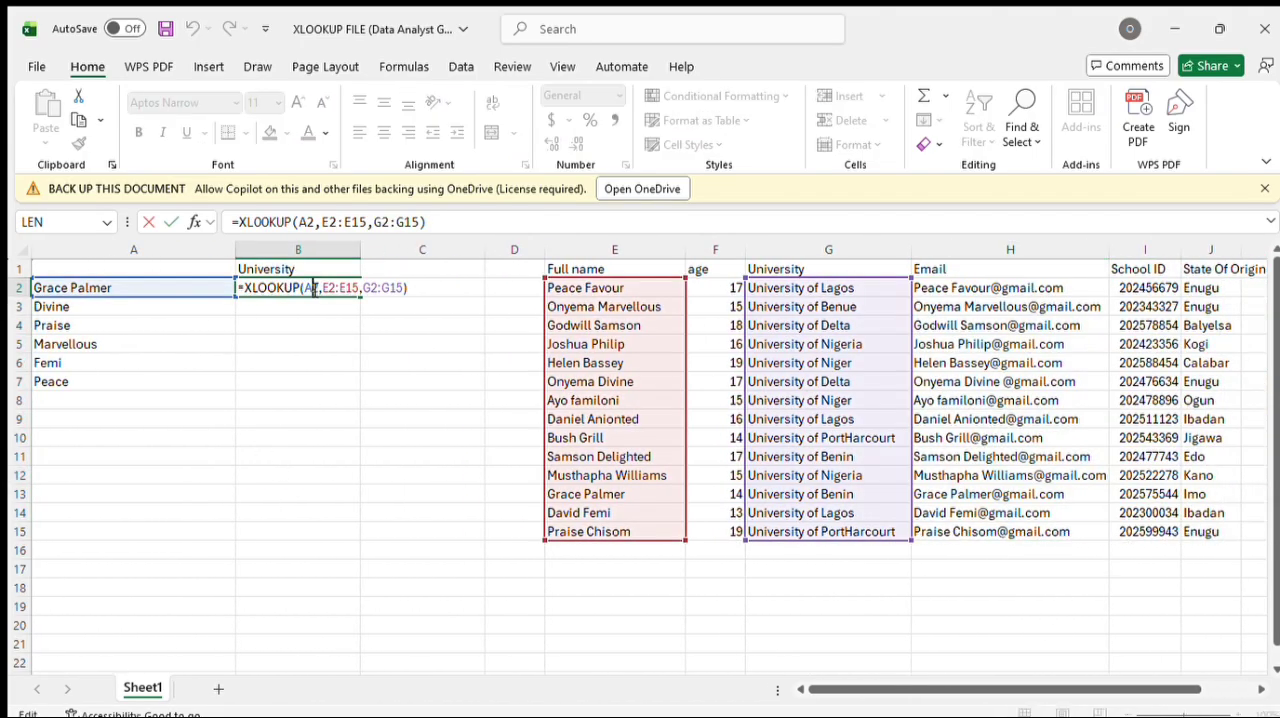
pyautogui.click(306, 340)
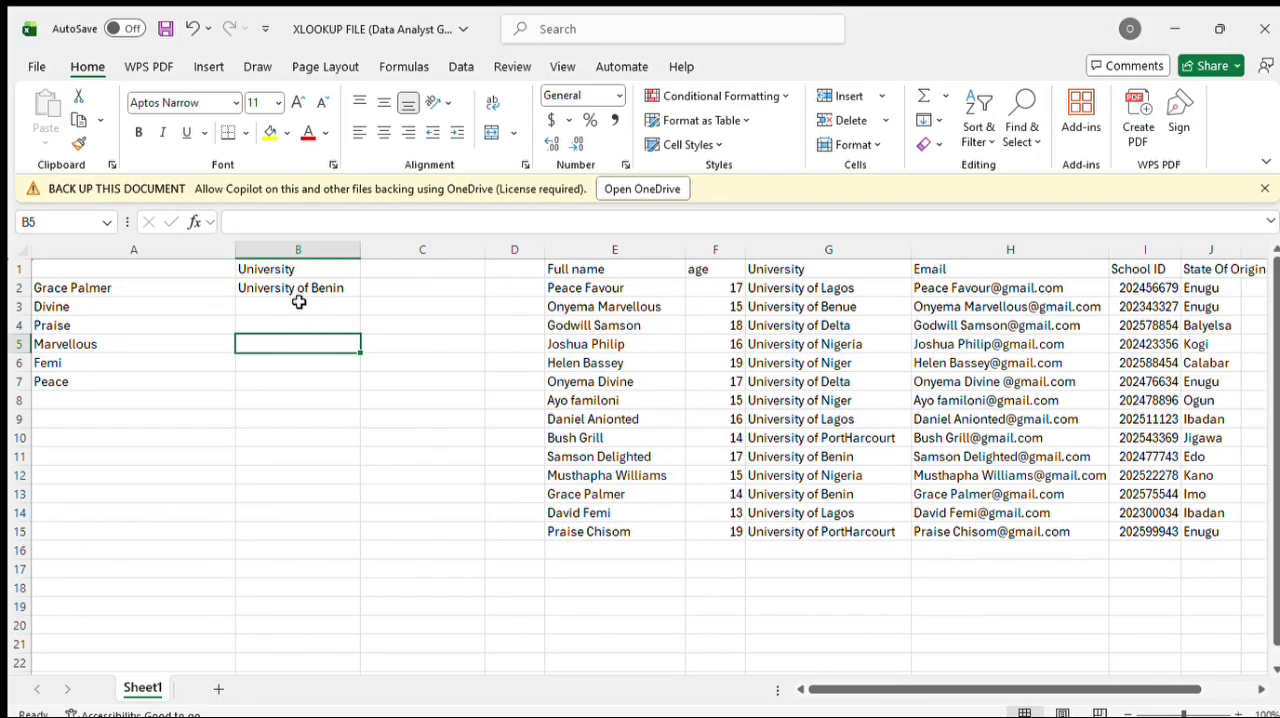
pyautogui.click(298, 303)
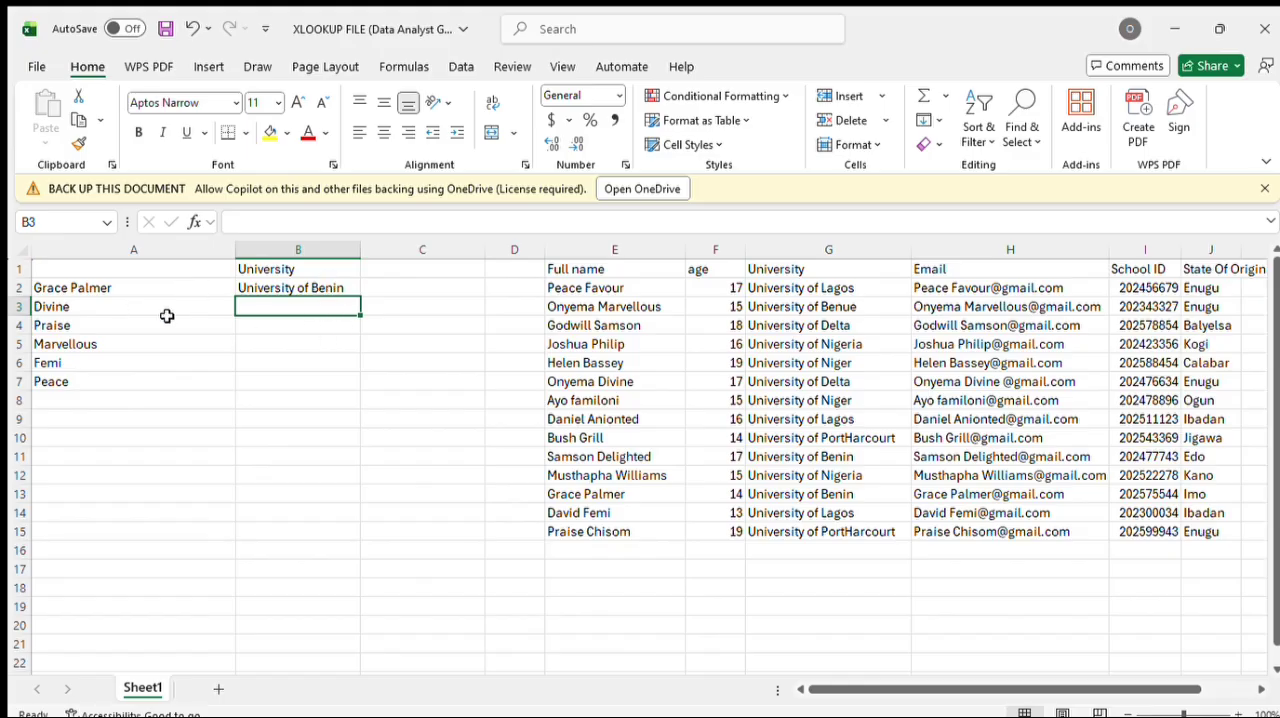
pyautogui.doubleClick(298, 304)
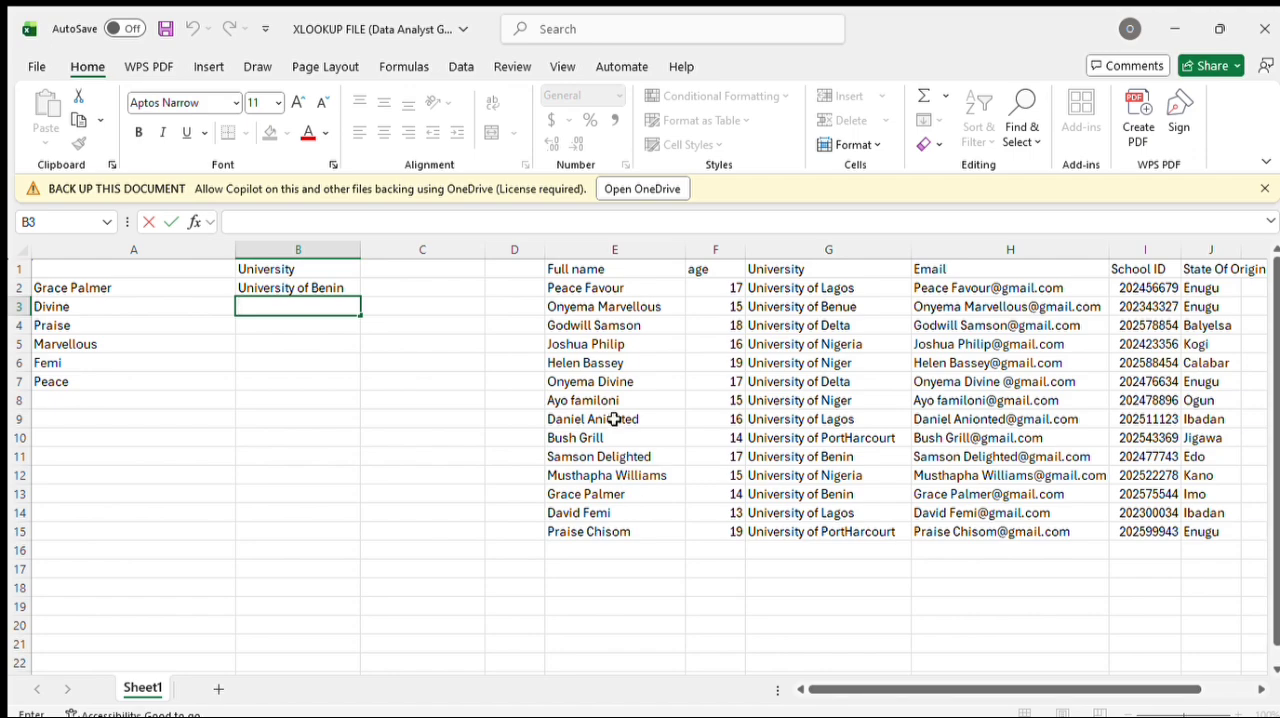
pyautogui.click(632, 382)
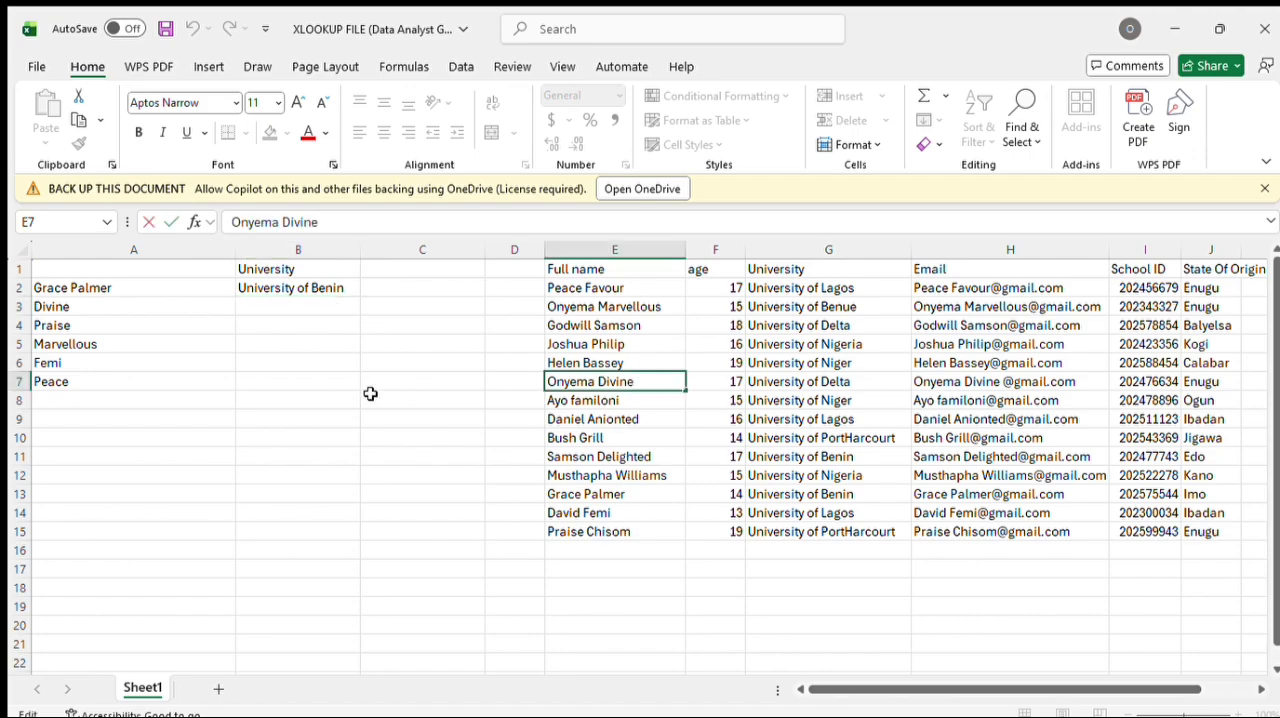
pyautogui.doubleClick(130, 306)
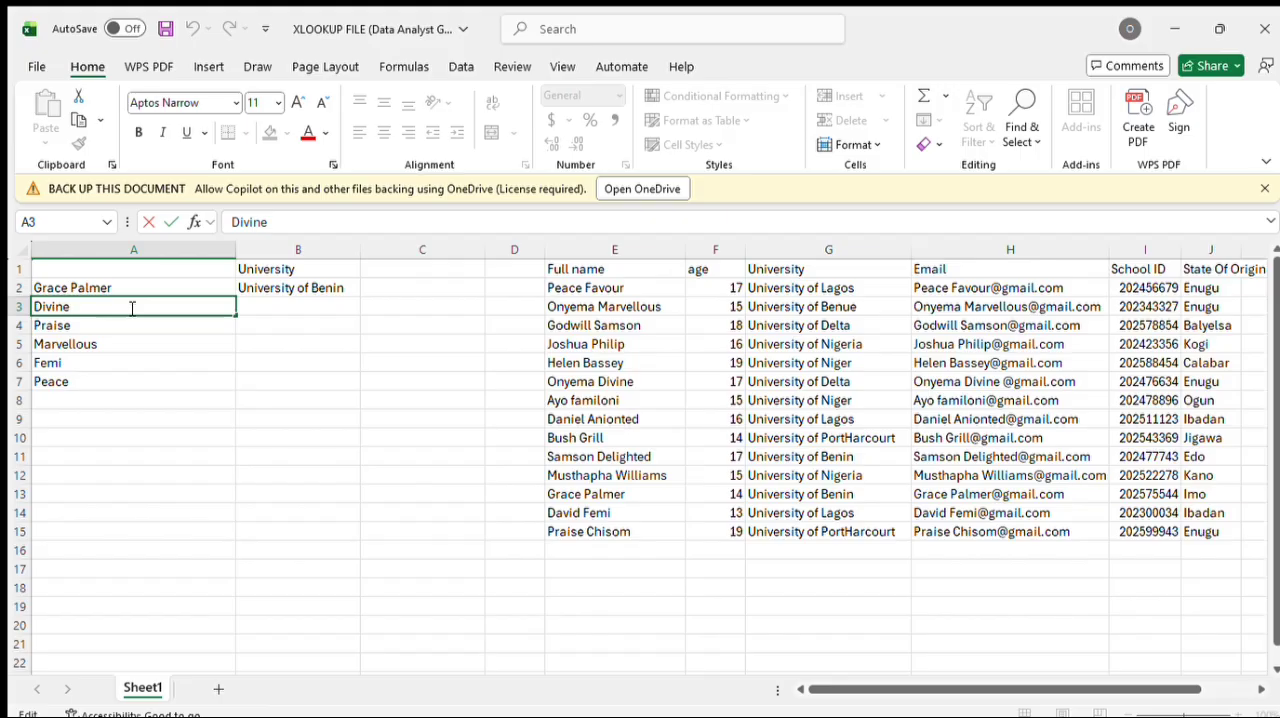
# Step: Start an XLOOKUP formula in B3 with the wildcard lookup value "*"&A3&"*"
pyautogui.doubleClick(312, 306)
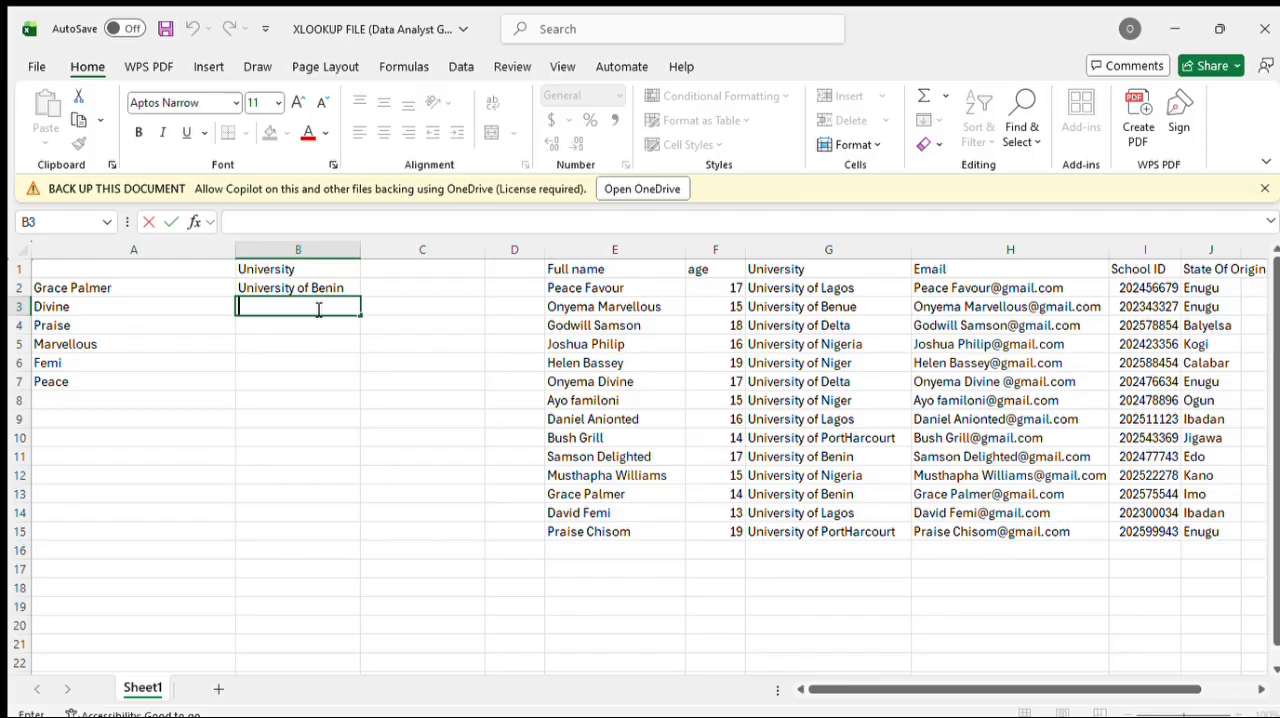
pyautogui.write('=')
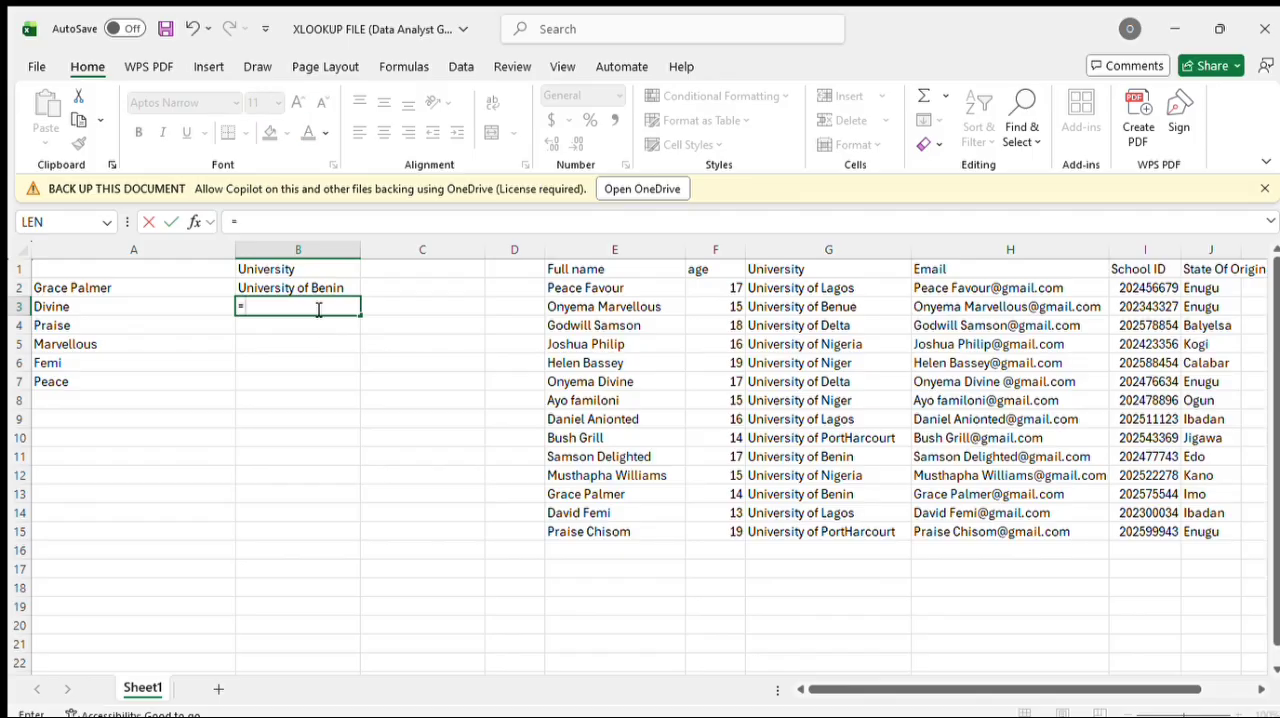
pyautogui.write('xlookup')
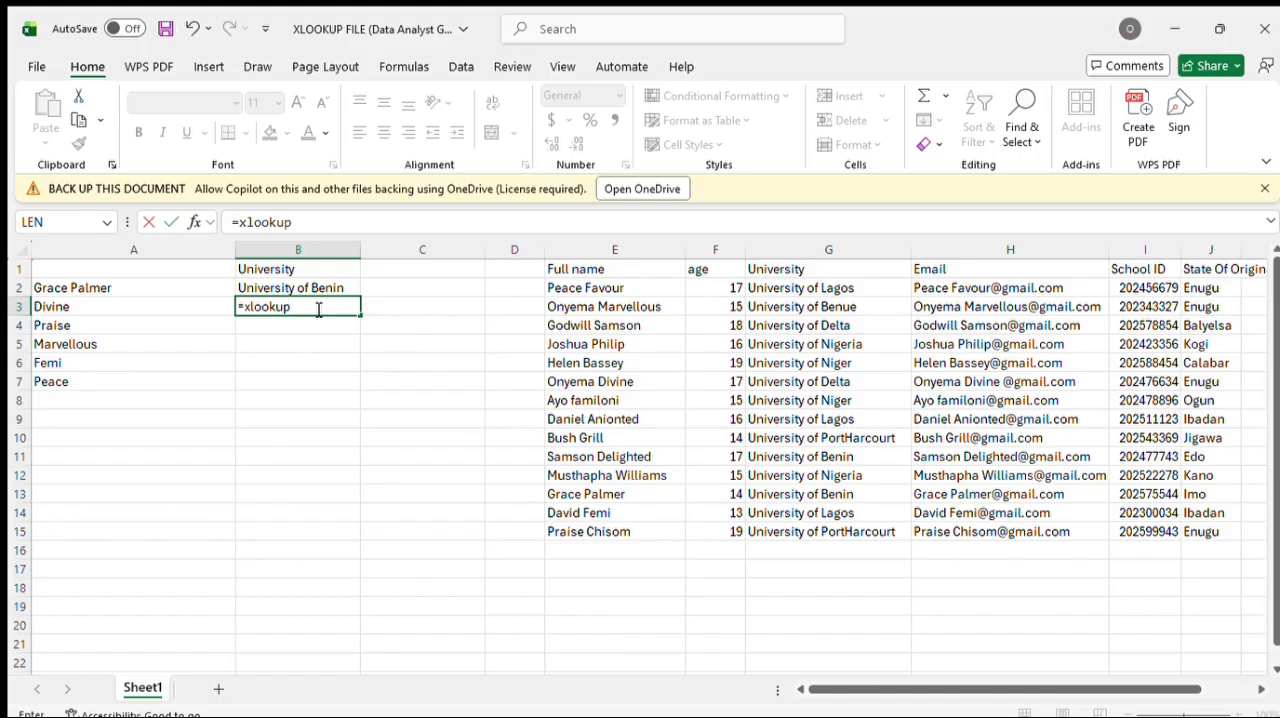
pyautogui.write('(')
pyautogui.write('&a2')
pyautogui.press('BackSpace')
pyautogui.write('3')
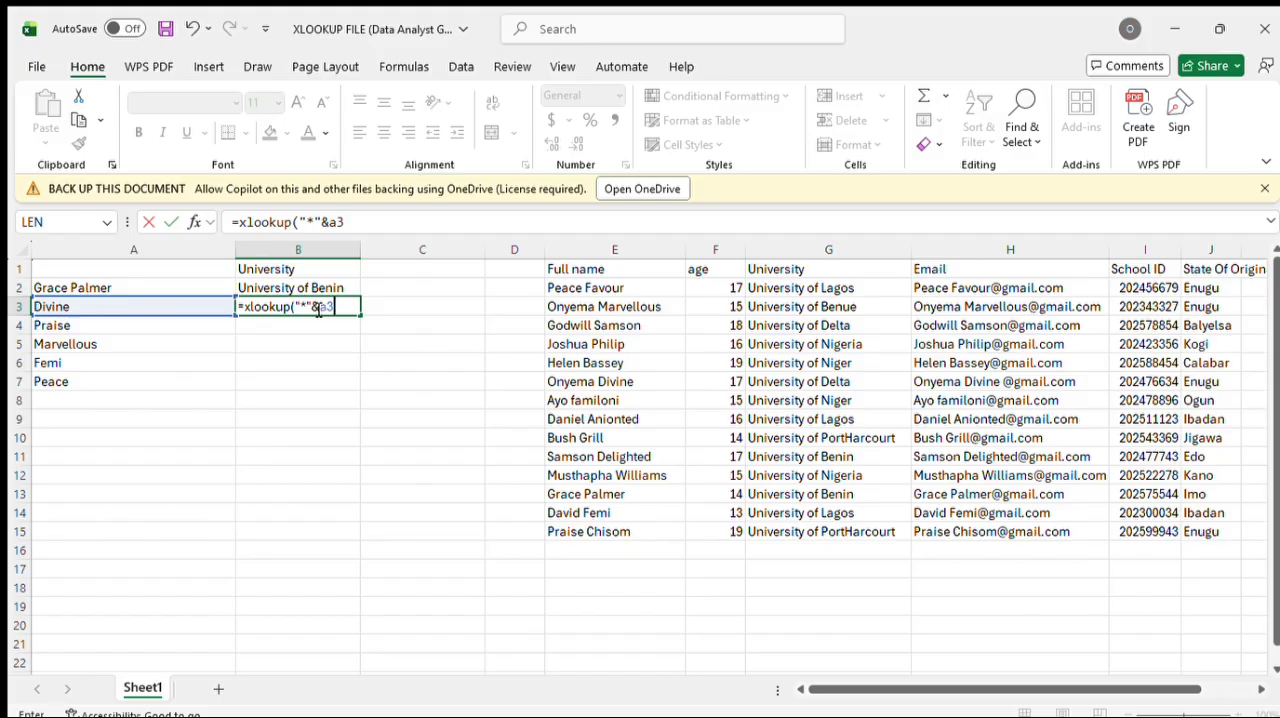
pyautogui.write('&"*"')
# Step: Complete B3's XLOOKUP formula with E2:E15 as the lookup array and G2:G15 as the return array
pyautogui.write(',e2')
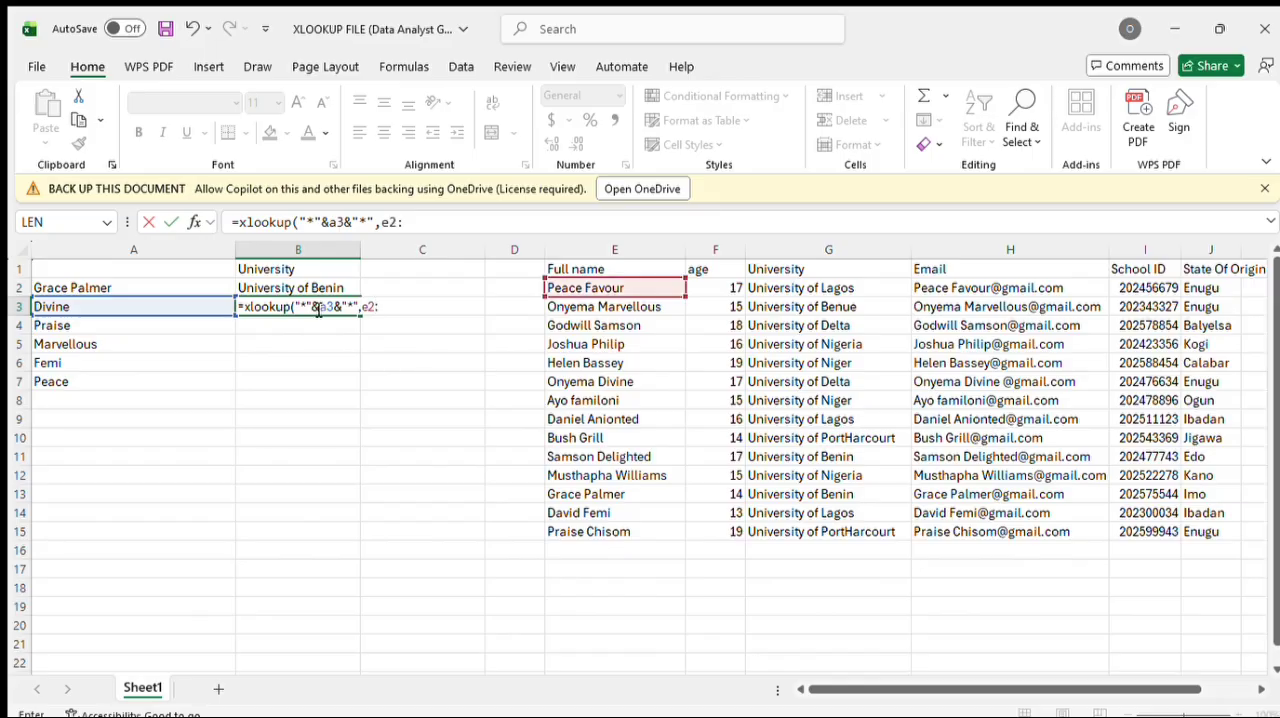
pyautogui.write(':e15')
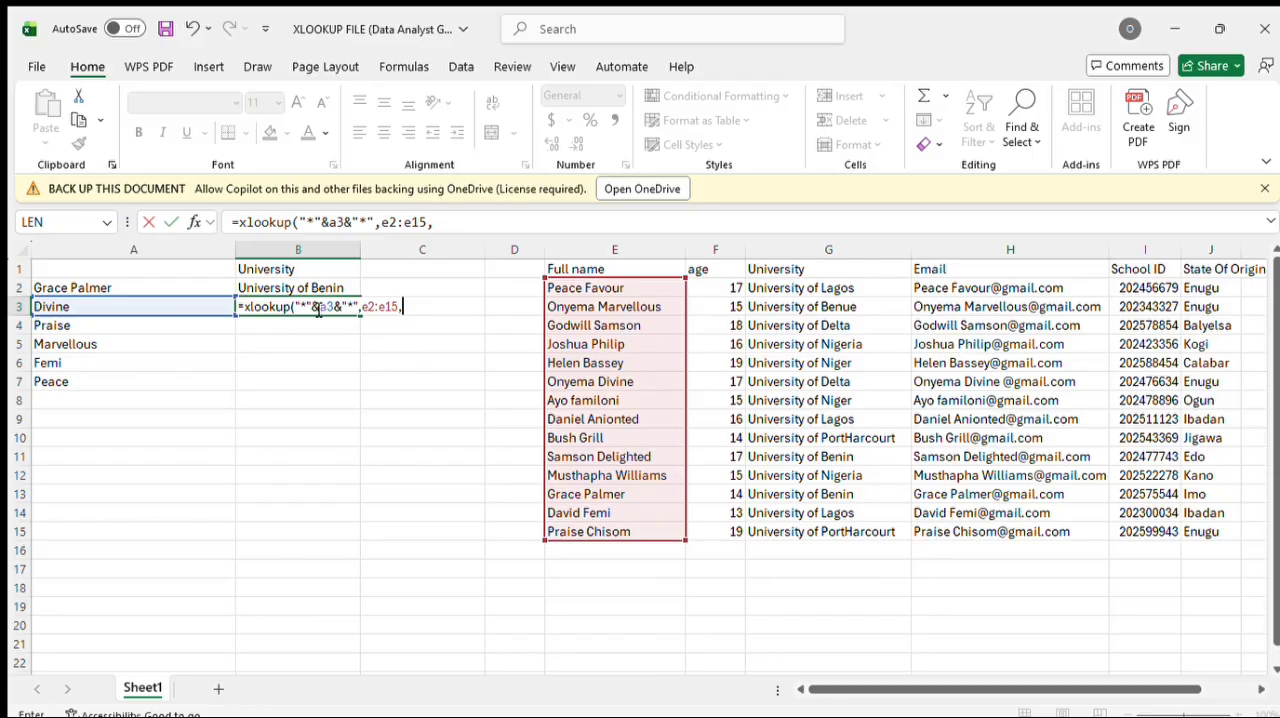
pyautogui.write(',g2')
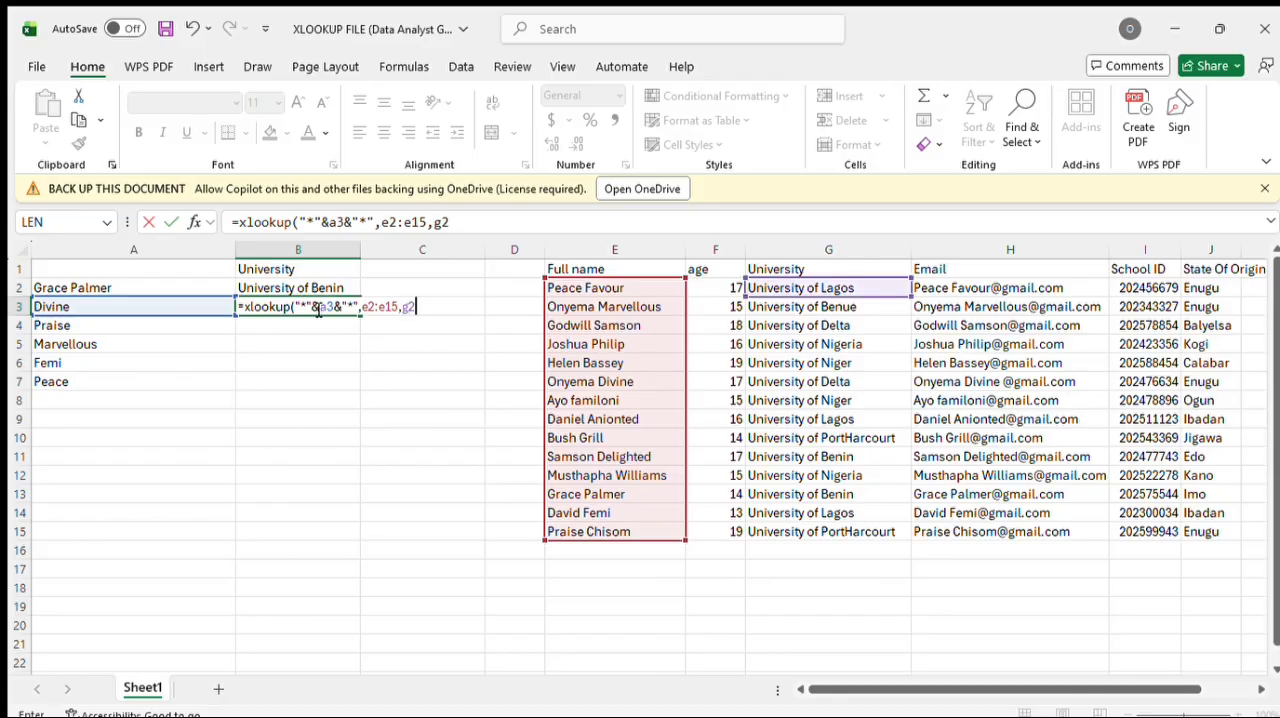
pyautogui.write(':g15)')
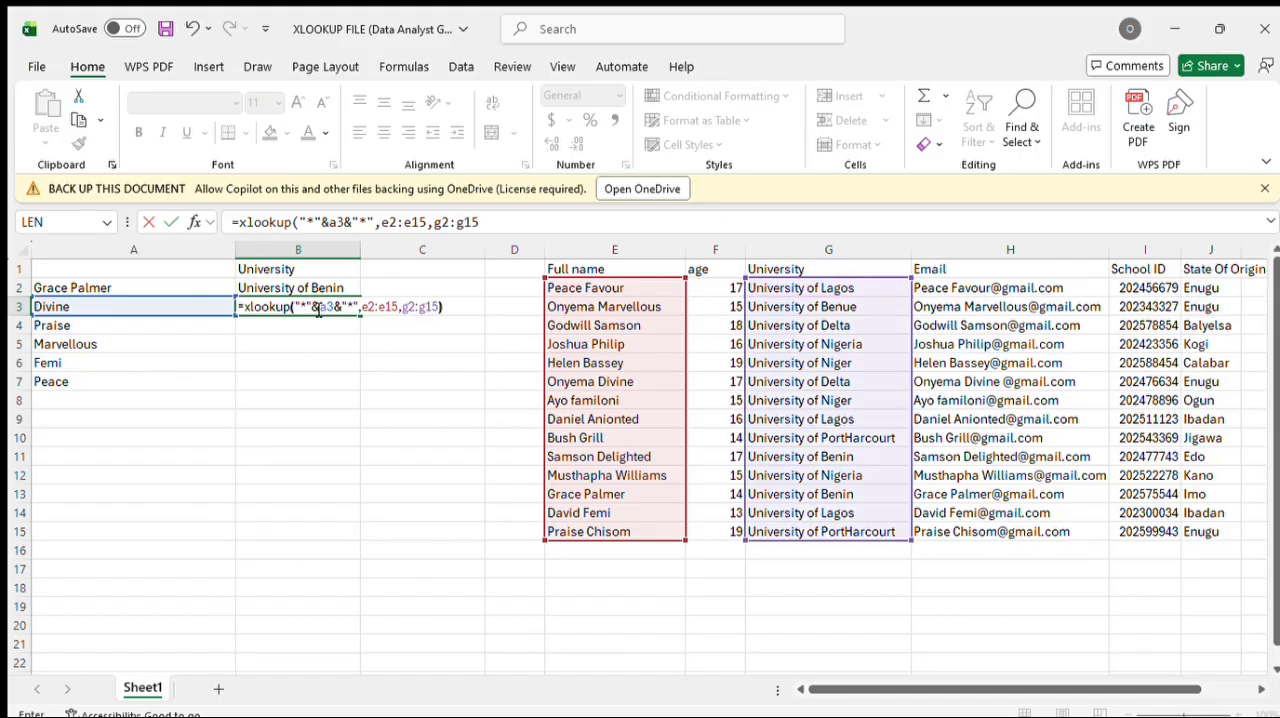
pyautogui.press('Return')
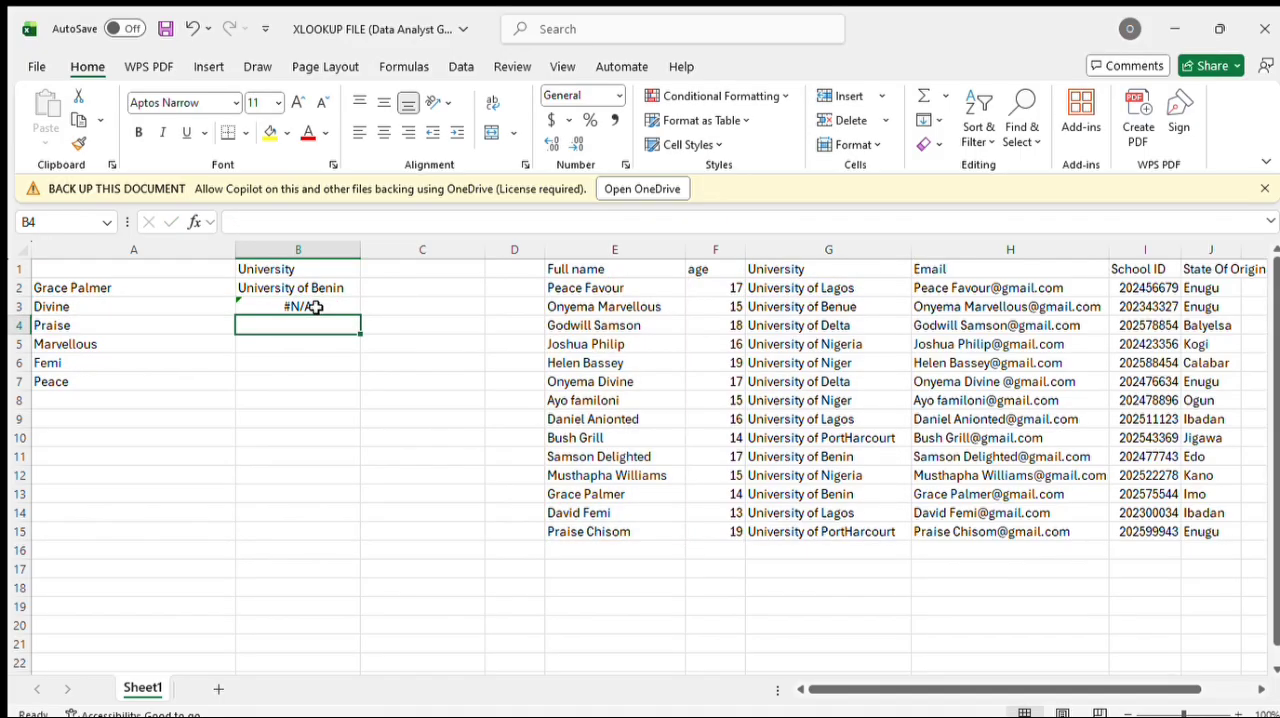
# Step: Extend B3's XLOOKUP formula with "Not Found" as the if-not-found text and 2 as the wildcard match mode
pyautogui.click(315, 307)
pyautogui.doubleClick(315, 307)
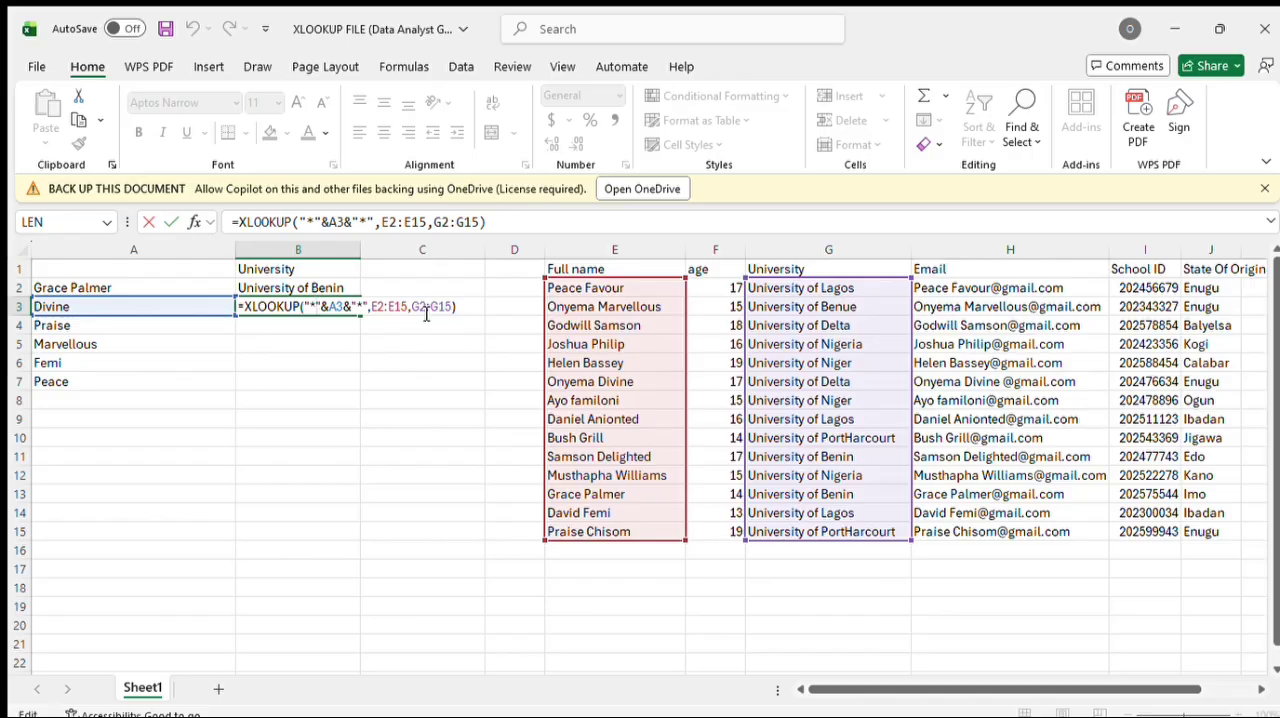
pyautogui.write(',"Not Found",')
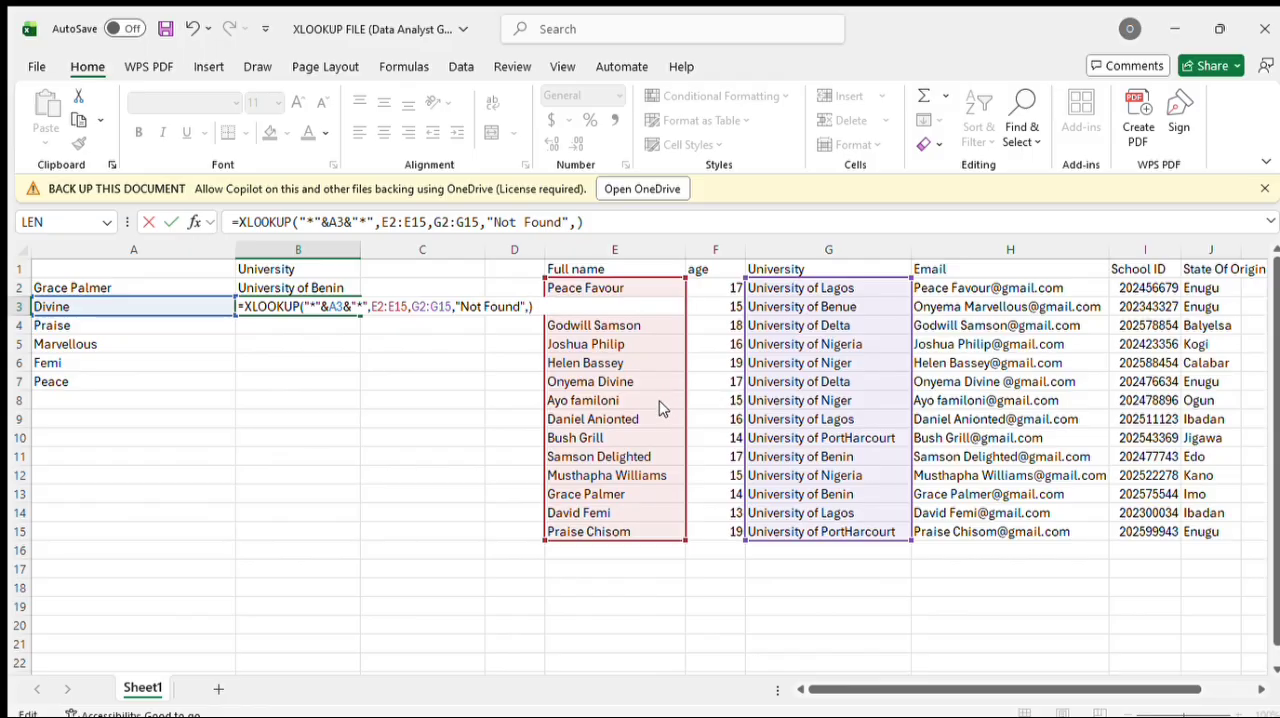
pyautogui.write('2')
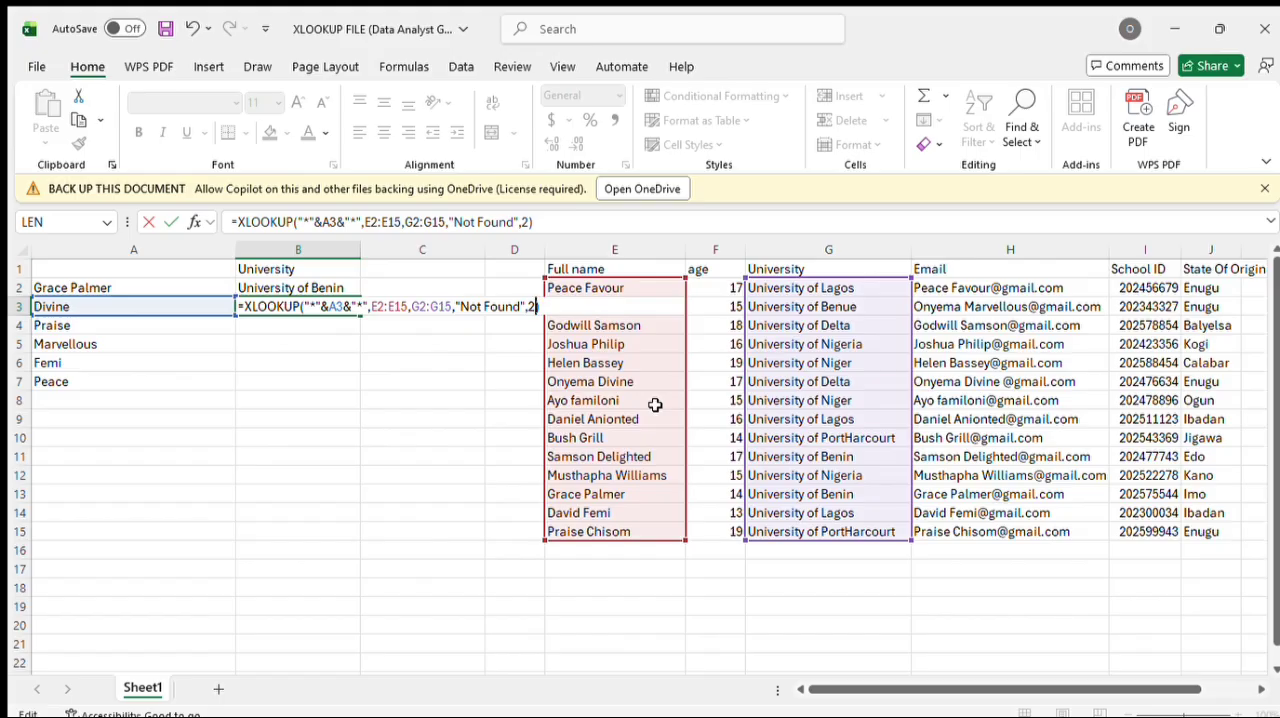
pyautogui.press('Return')
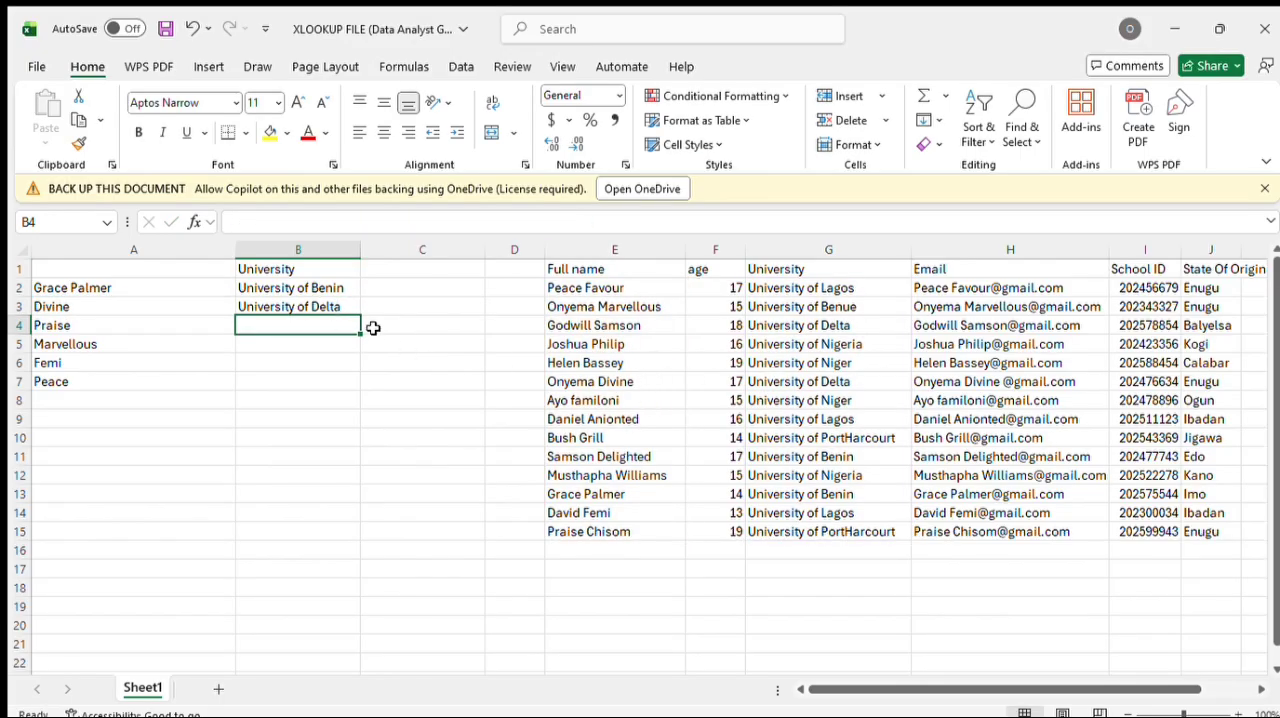
pyautogui.doubleClick(350, 307)
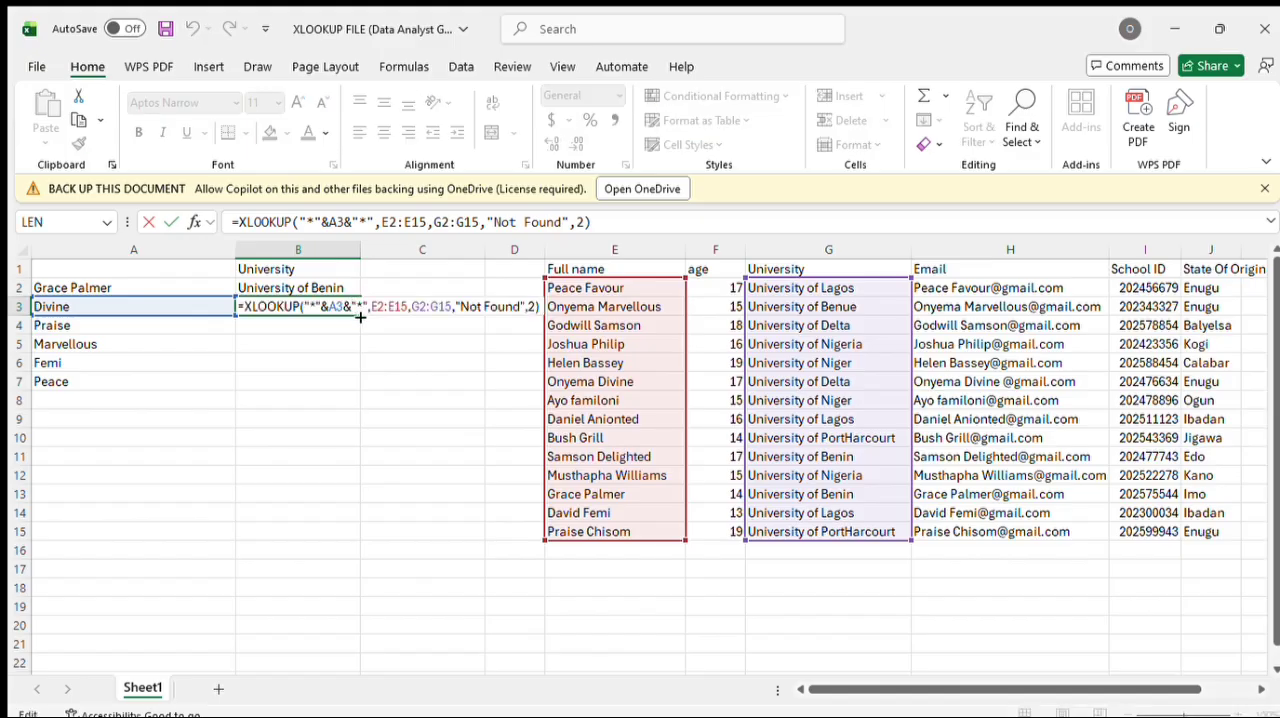
pyautogui.write('B')
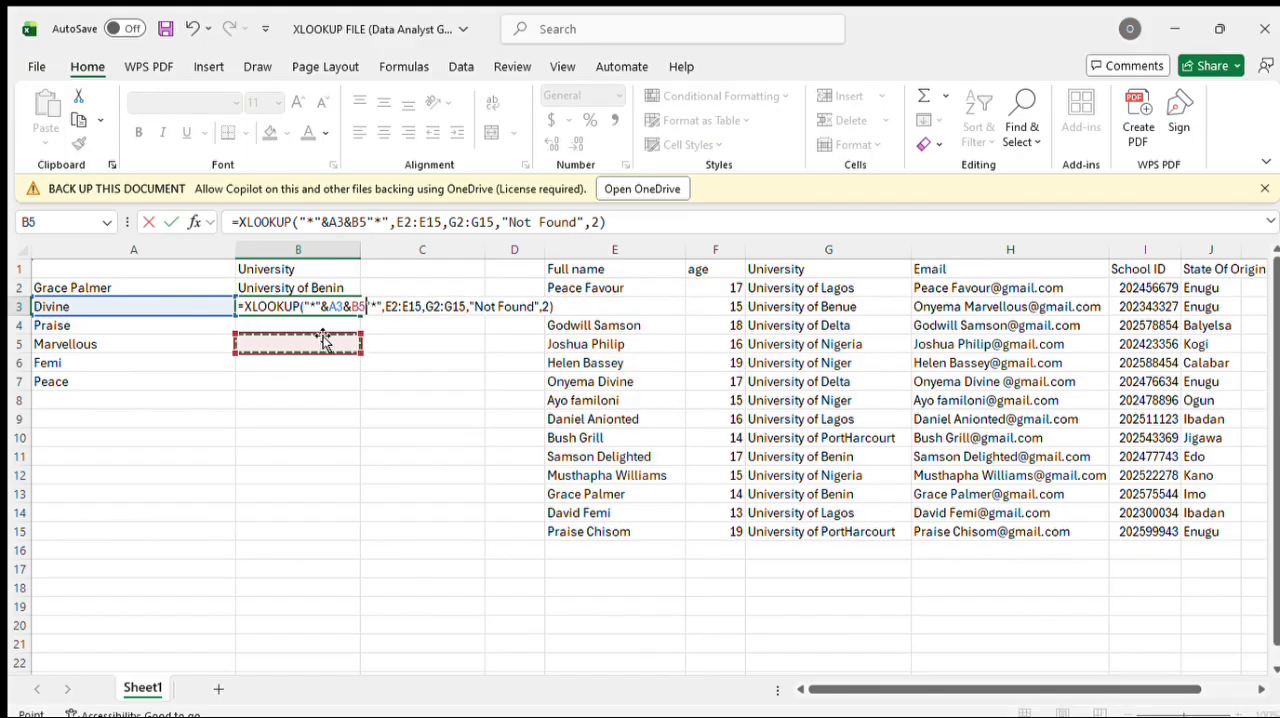
pyautogui.press('BackSpace')
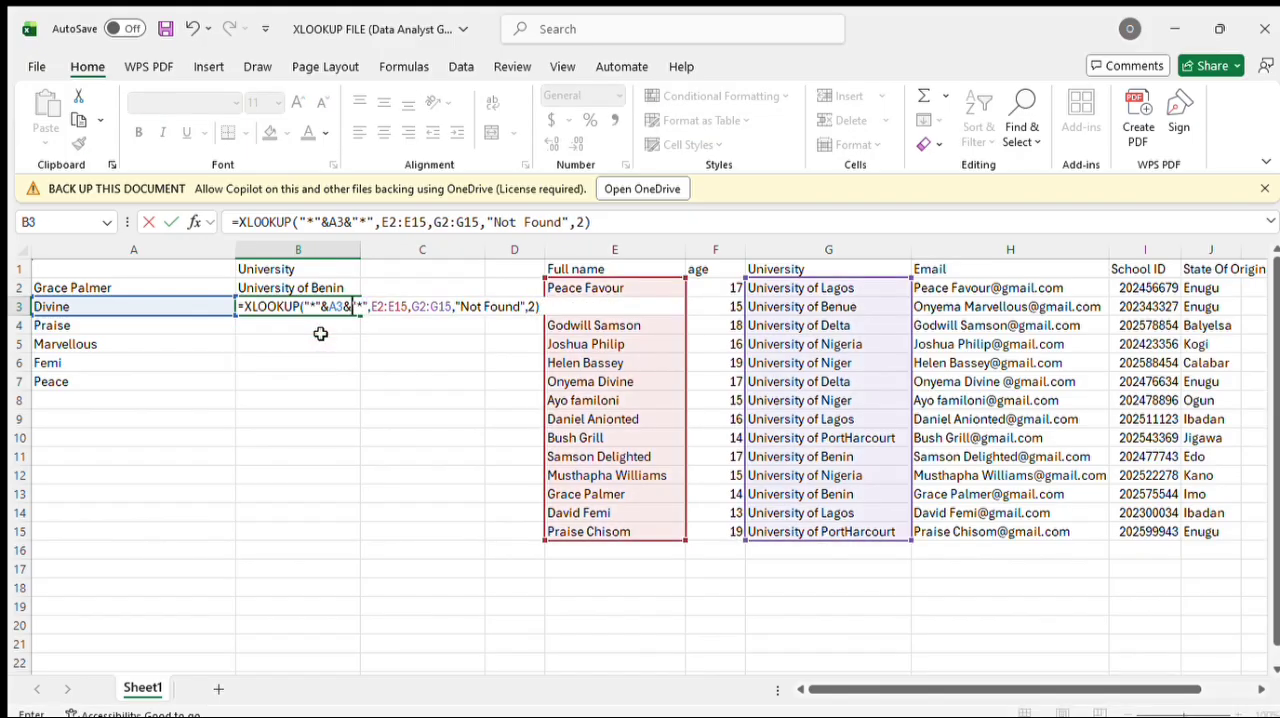
pyautogui.press('Return')
# Step: Fill the wildcard XLOOKUP formula from B3 down to B7
pyautogui.click(350, 310)
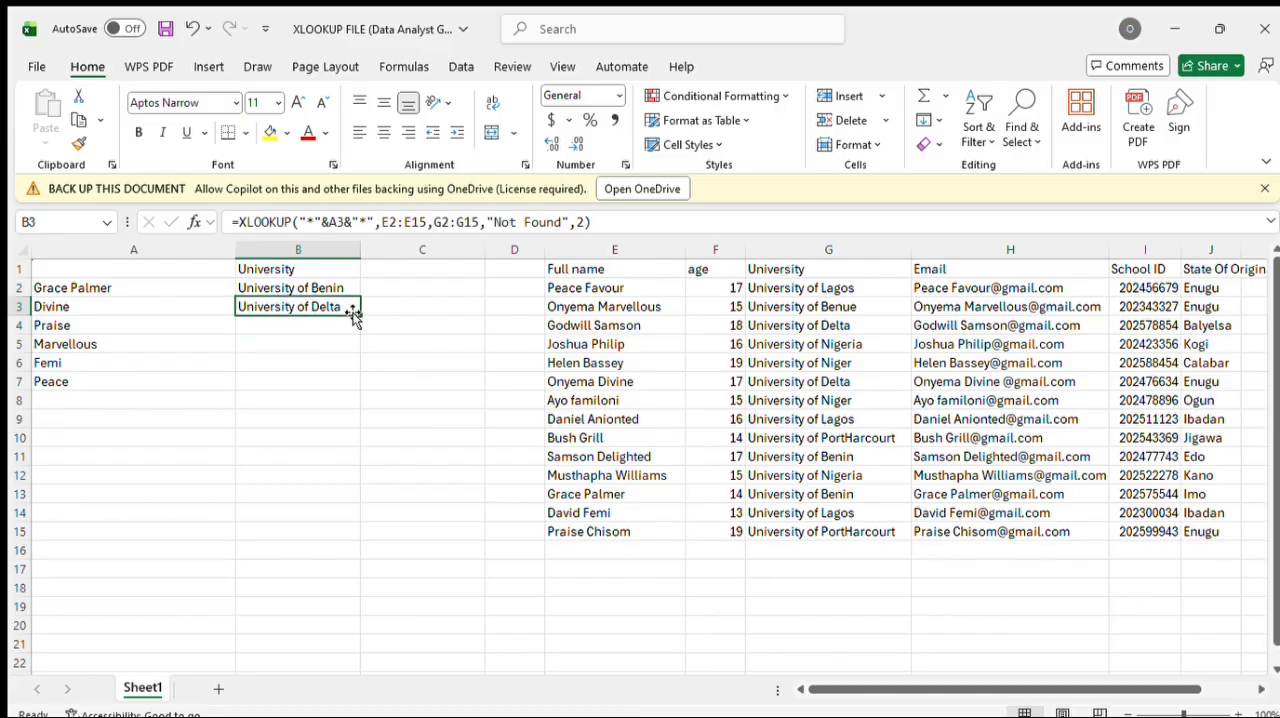
pyautogui.moveTo(358, 316); pyautogui.dragTo(358, 391)
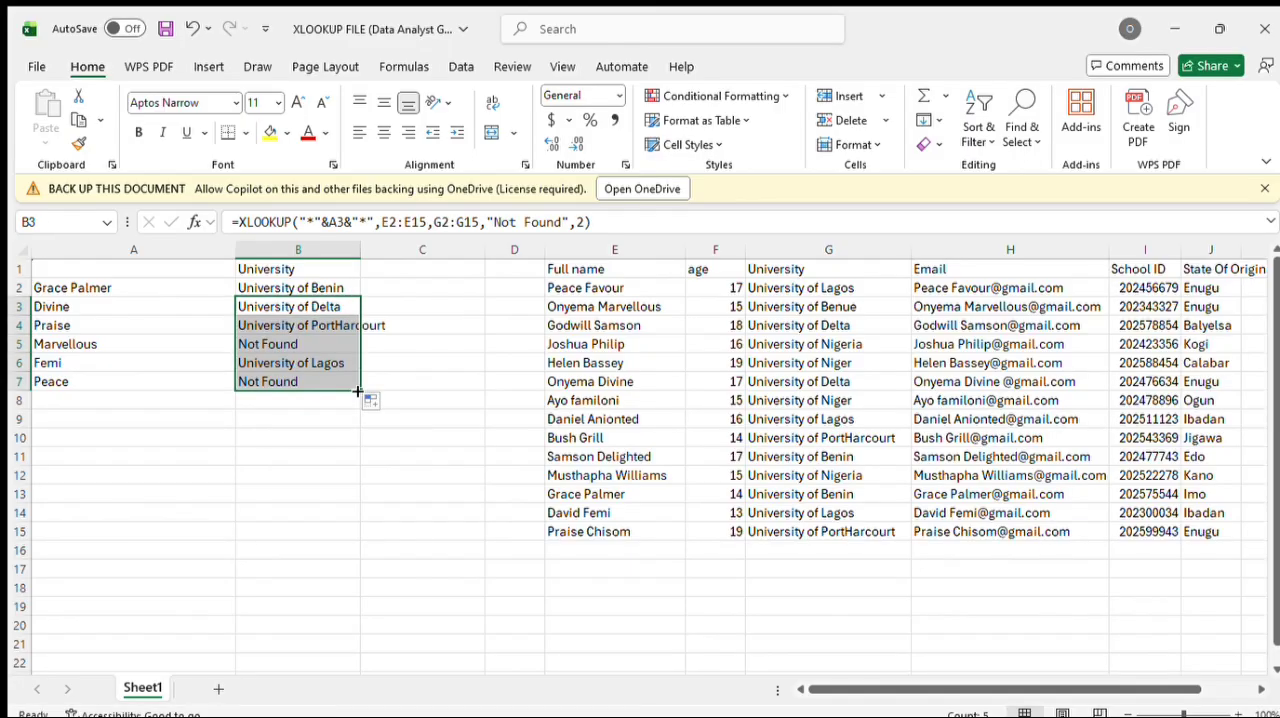
# Step: Correct the shifted ranges in B5's XLOOKUP formula so the lookup array is E2:E17 and the return array is G2:G17
pyautogui.click(308, 343)
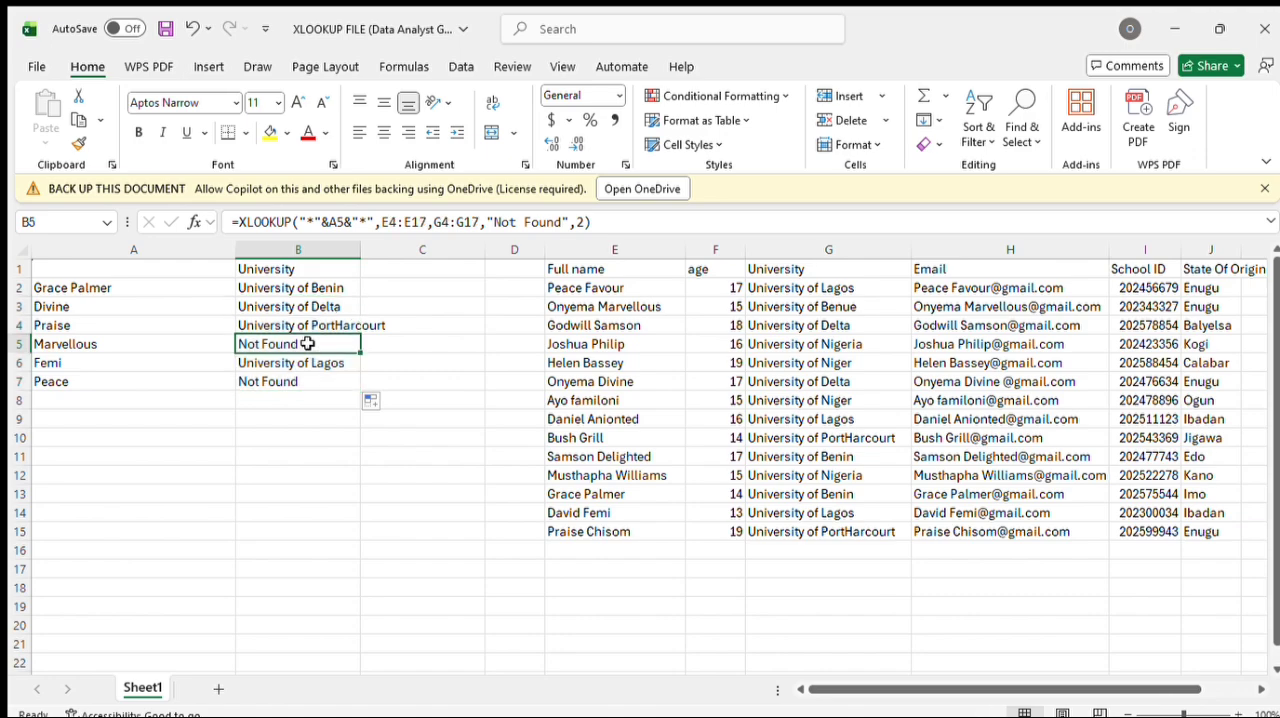
pyautogui.click(566, 306)
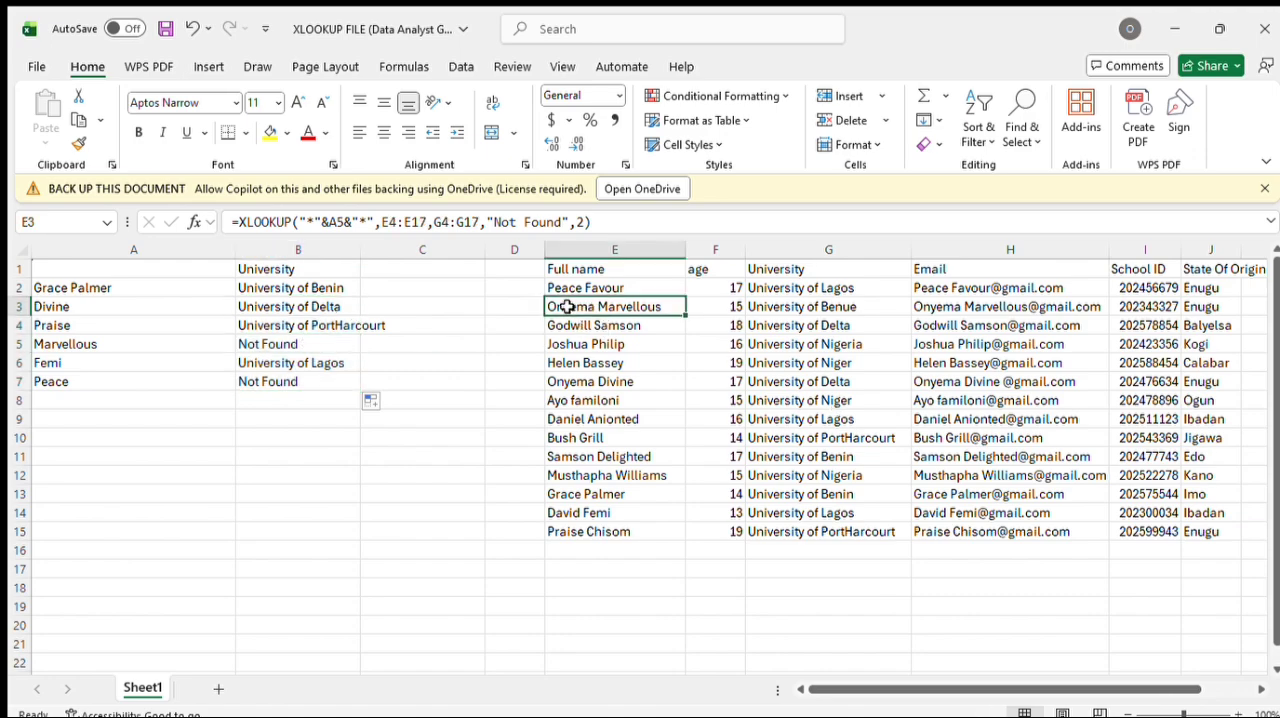
pyautogui.click(141, 344)
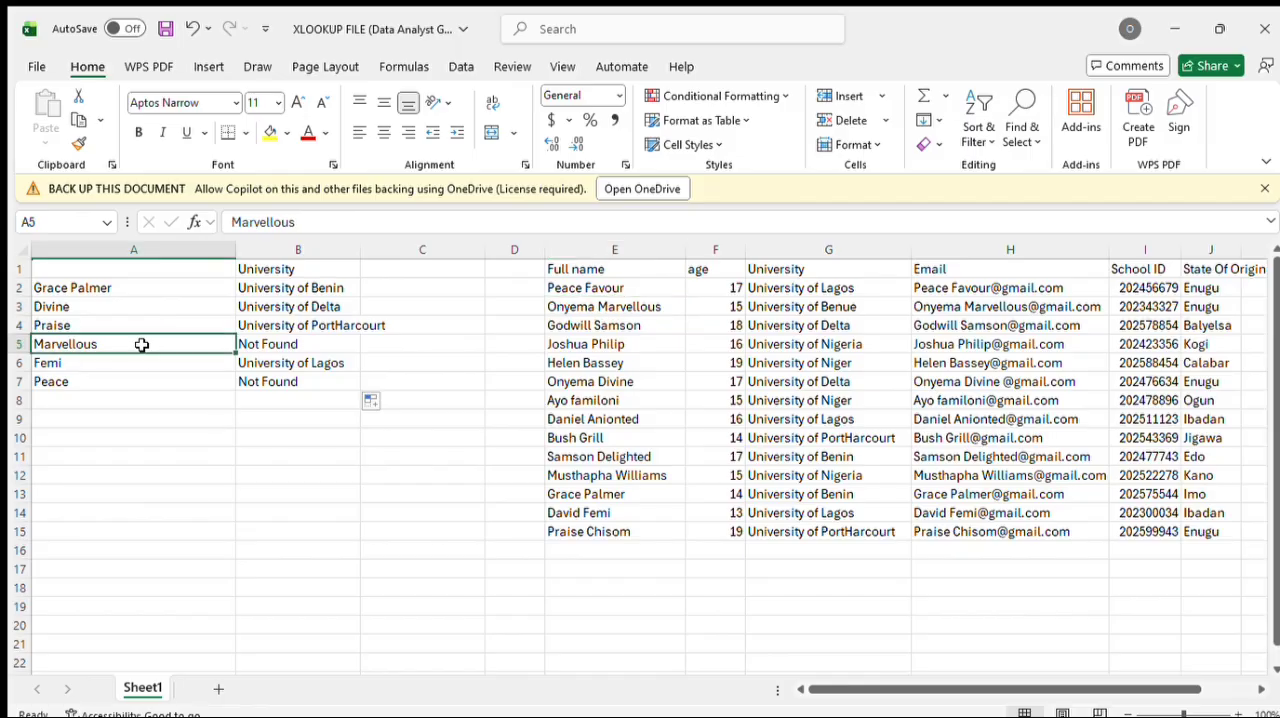
pyautogui.click(263, 347)
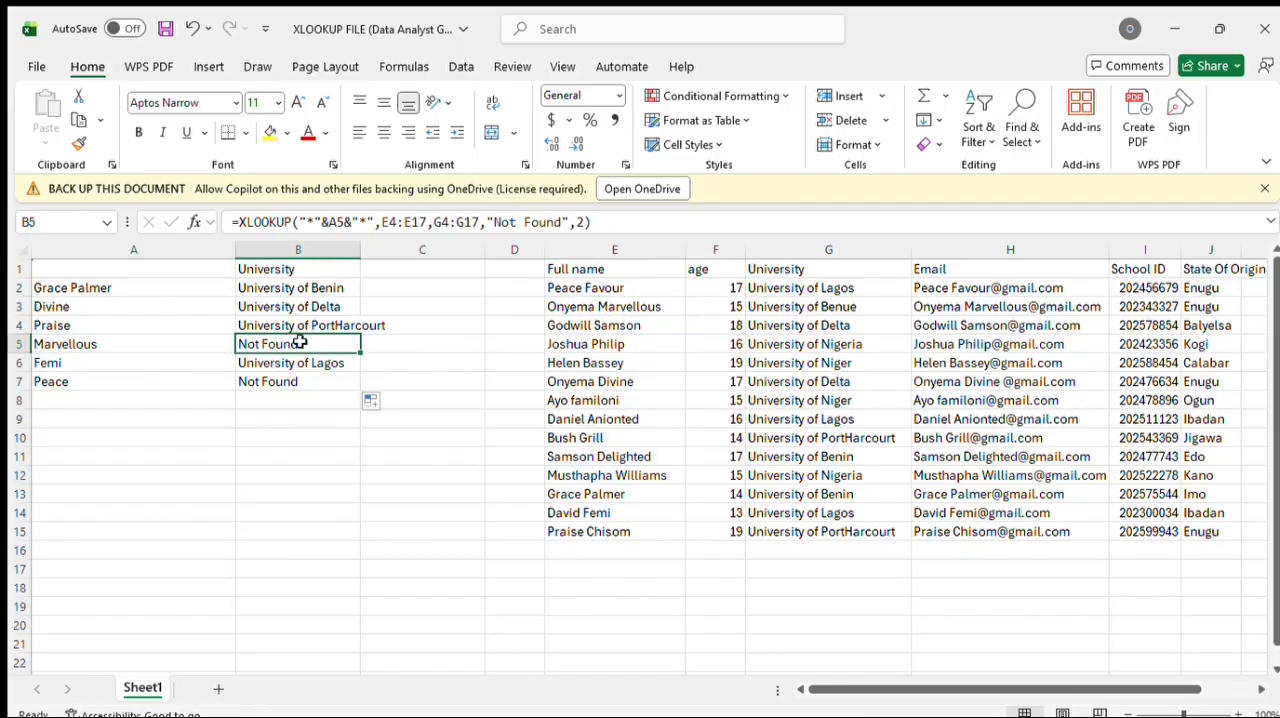
pyautogui.doubleClick(299, 342)
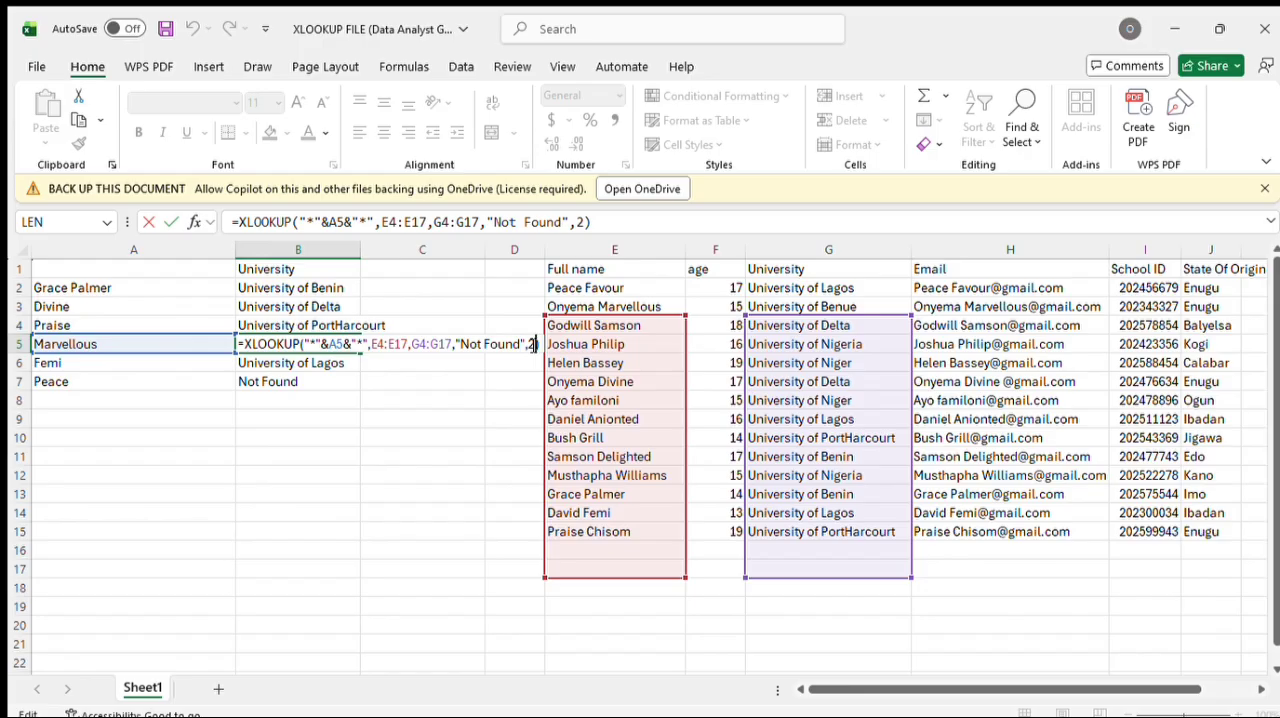
pyautogui.click(425, 347)
pyautogui.press('BackSpace')
pyautogui.write('2')
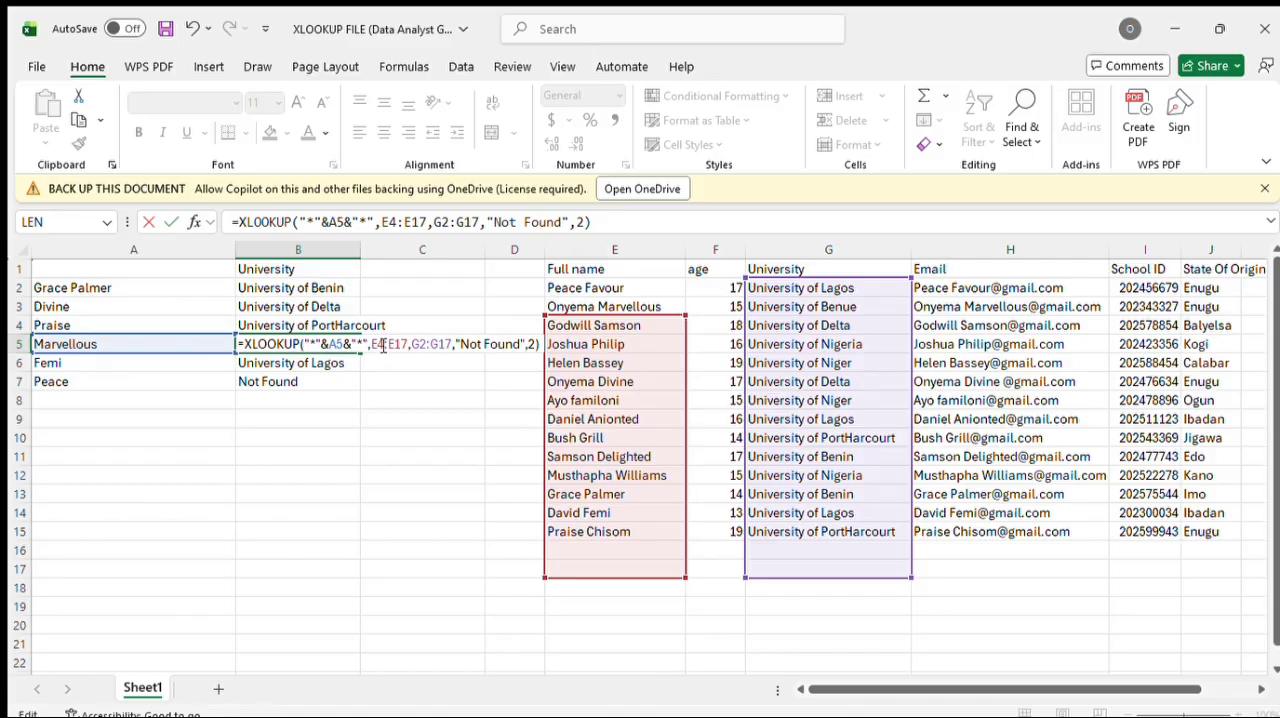
pyautogui.click(383, 345)
pyautogui.press('BackSpace')
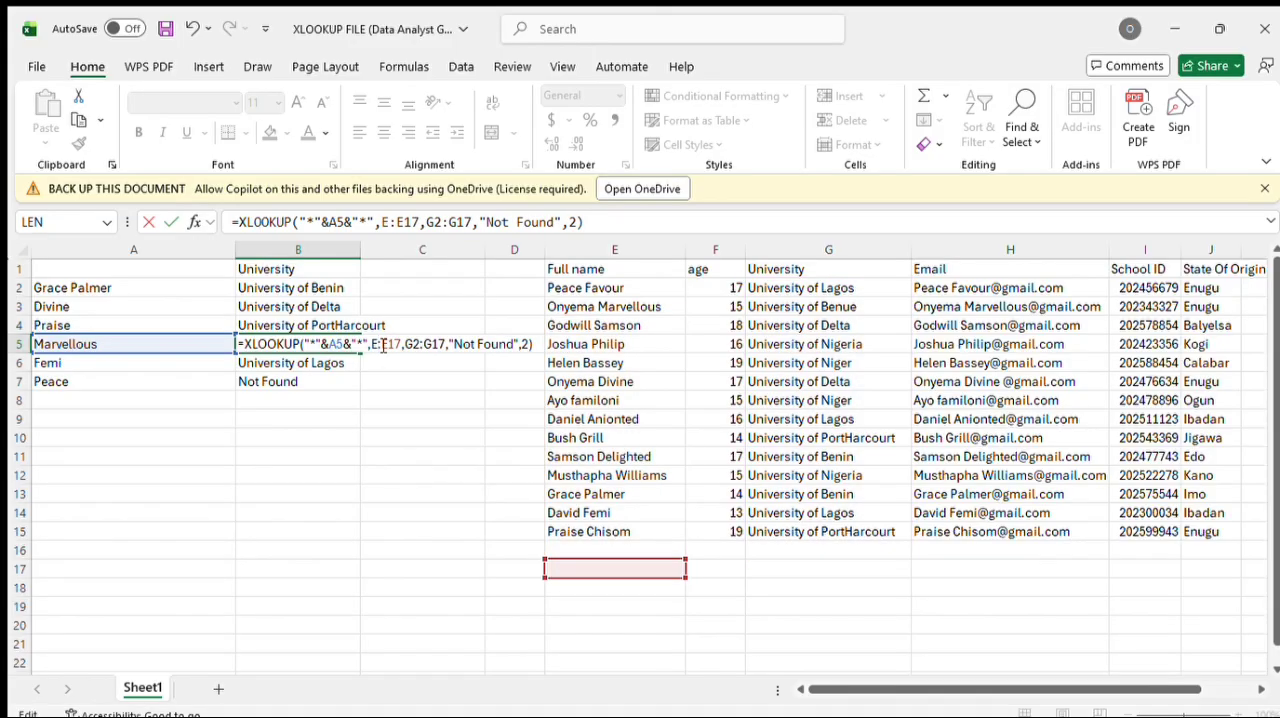
pyautogui.write('2')
pyautogui.press('Return')
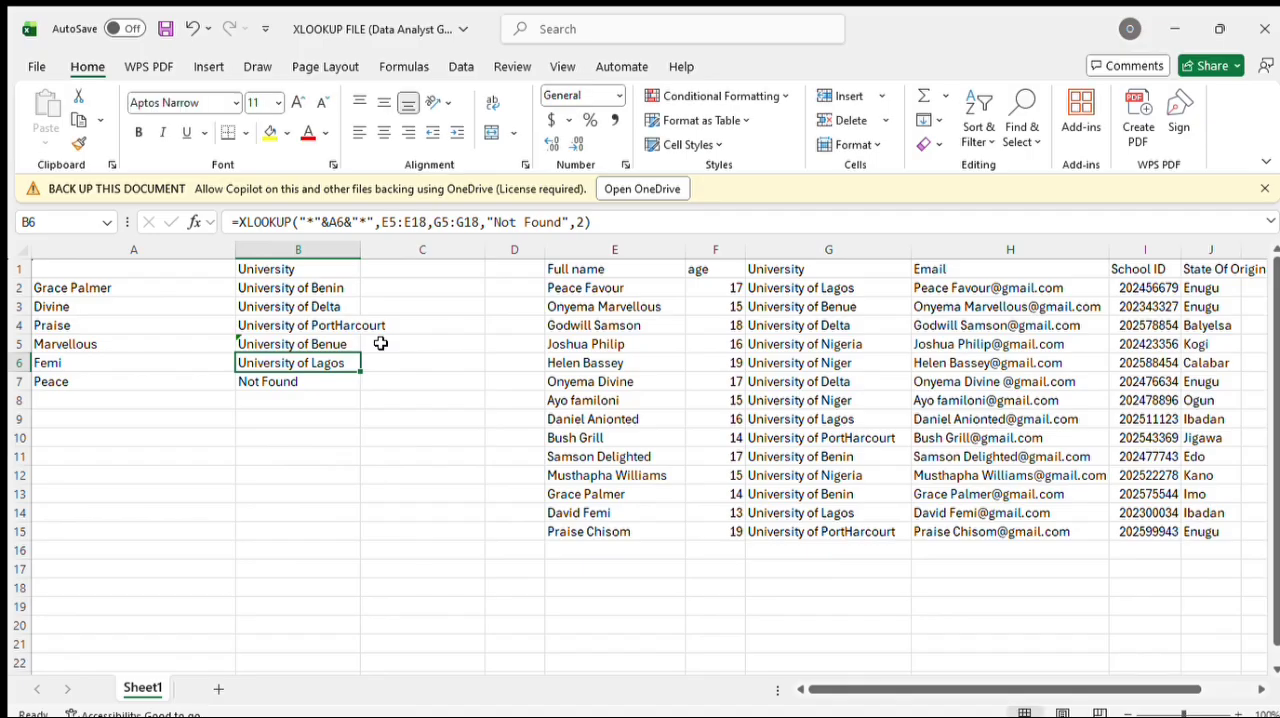
# Step: Correct B7's XLOOKUP formula to use E2:E19 as the lookup array and G2:G19 as the return array
pyautogui.click(324, 384)
pyautogui.doubleClick(324, 384)
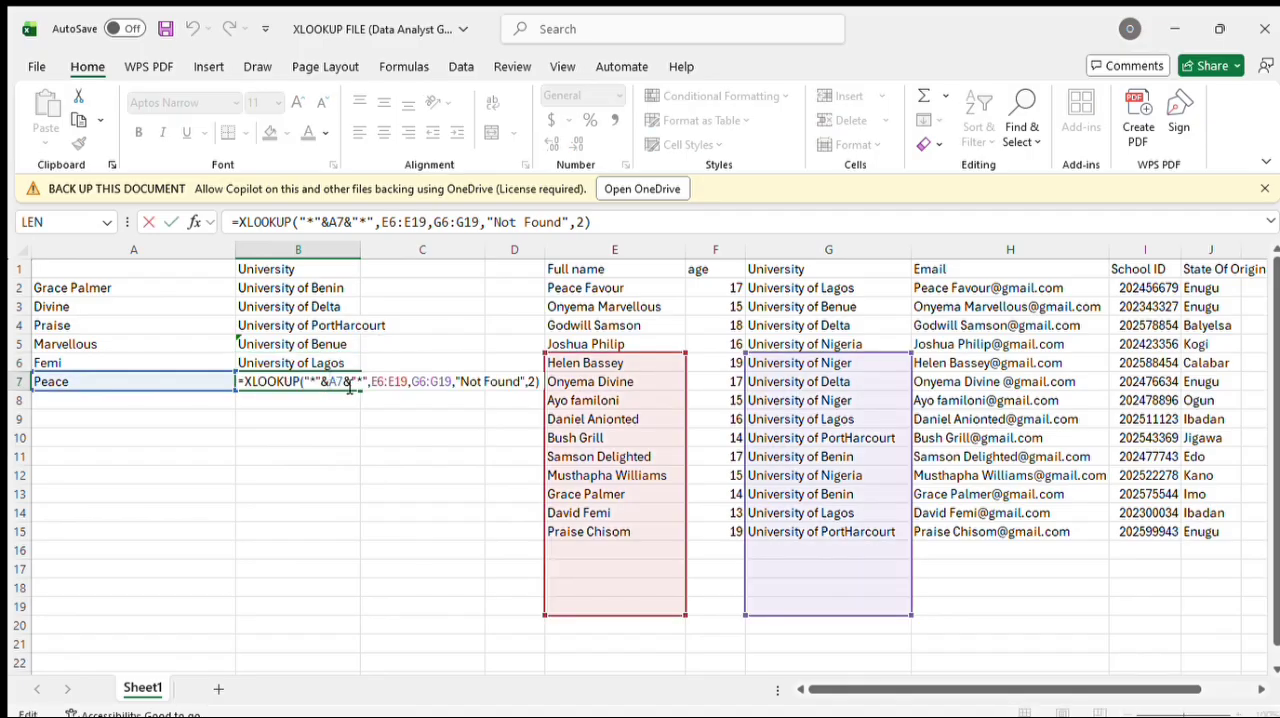
pyautogui.click(383, 386)
pyautogui.press('BackSpace')
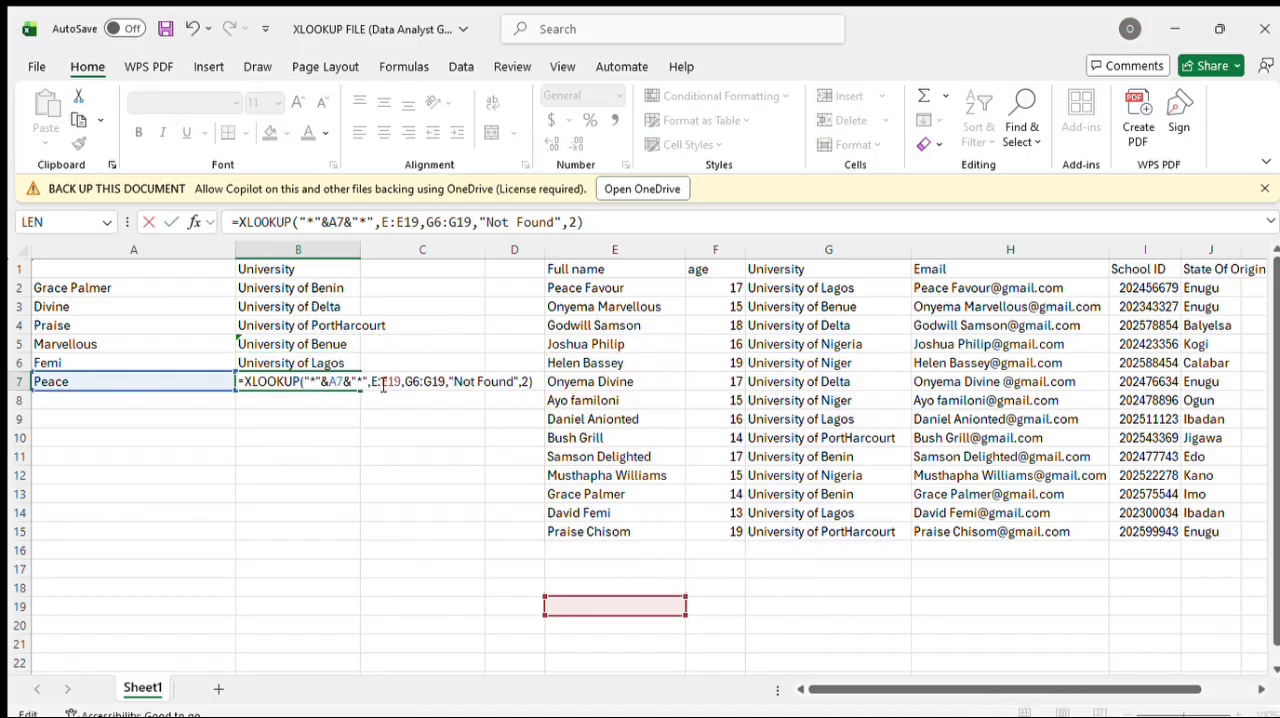
pyautogui.write('2')
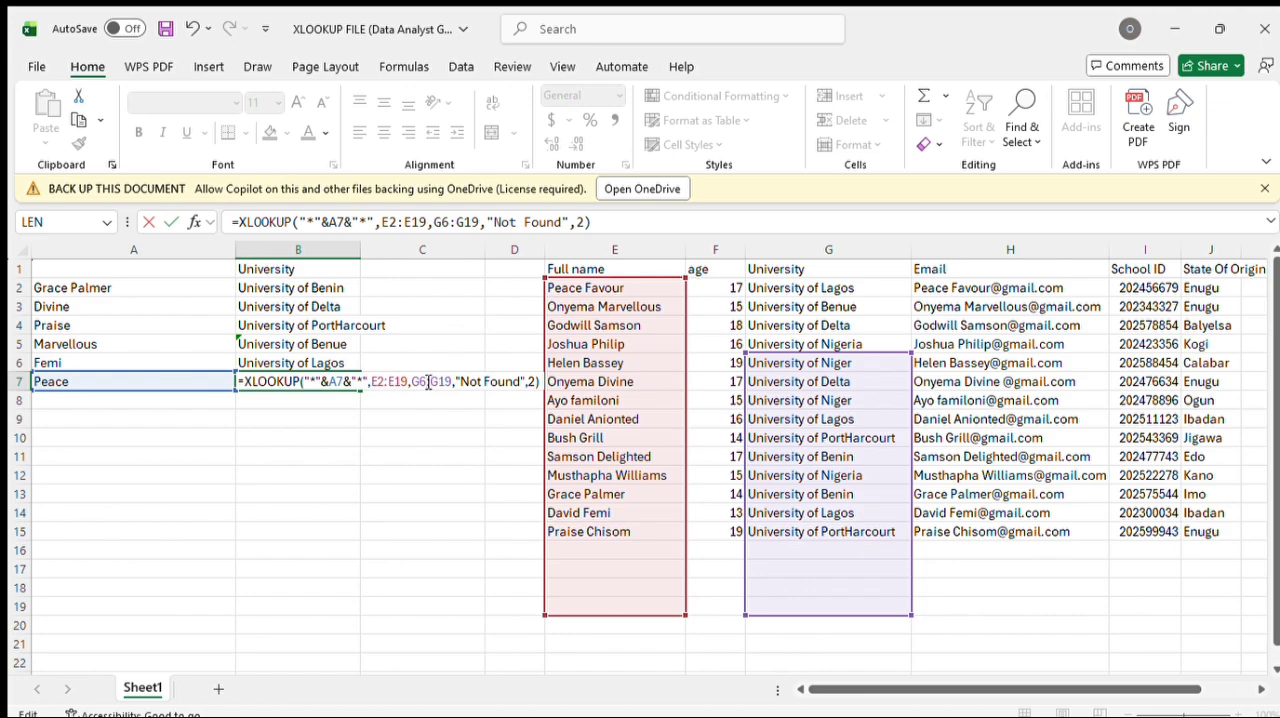
pyautogui.click(427, 382)
pyautogui.press('BackSpace')
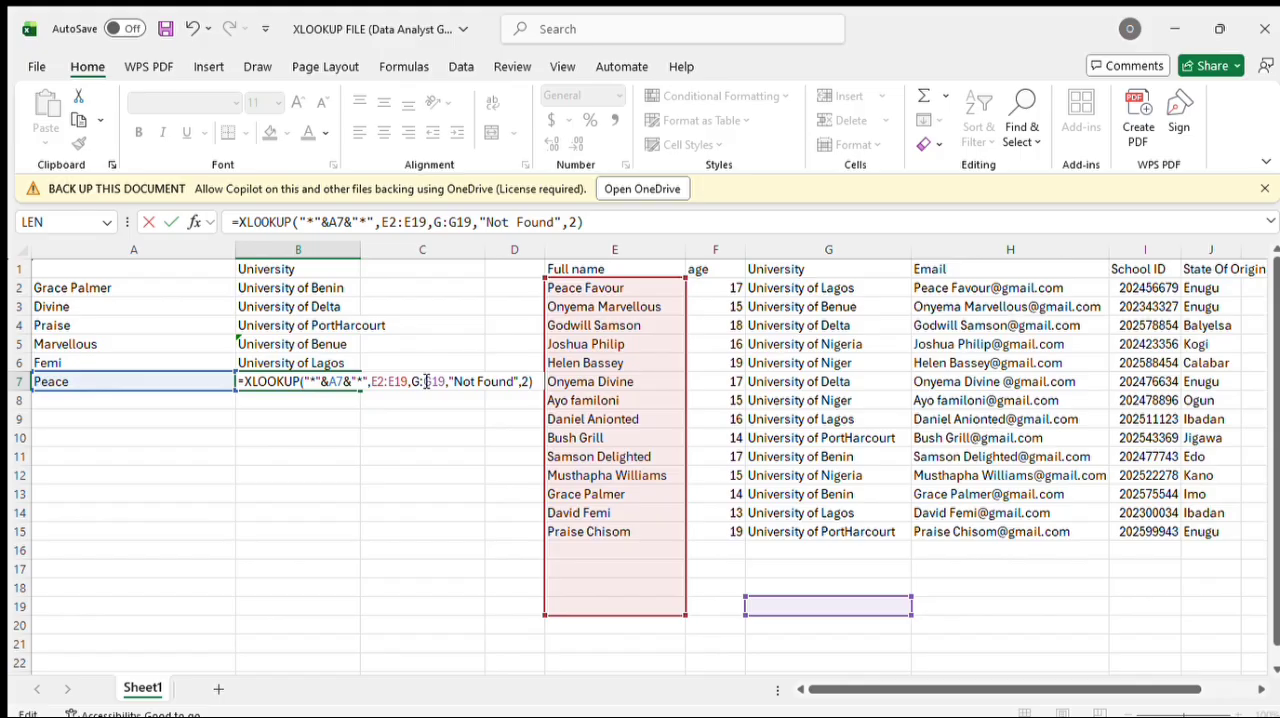
pyautogui.write('2')
pyautogui.press('Return')
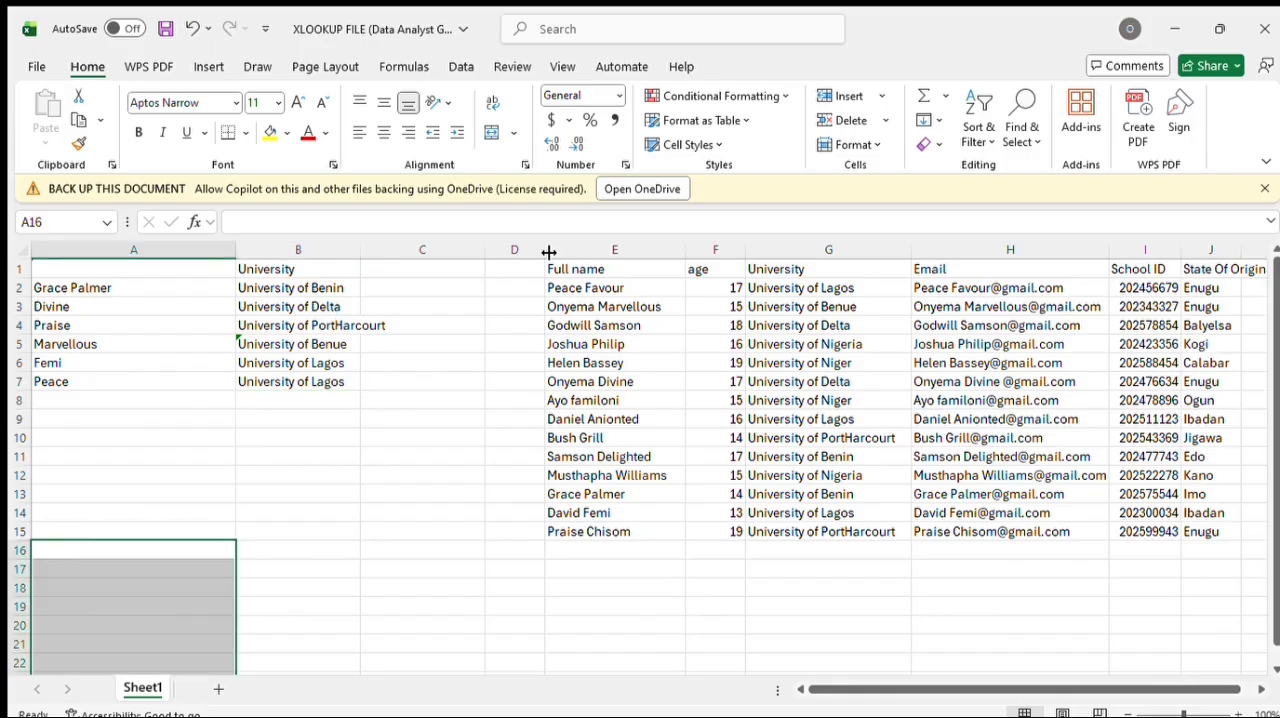
# Step: Replace the return array in B2's XLOOKUP formula with G2:I15, and widen columns C and D to fit the spilled values
pyautogui.click(347, 284)
pyautogui.doubleClick(347, 284)
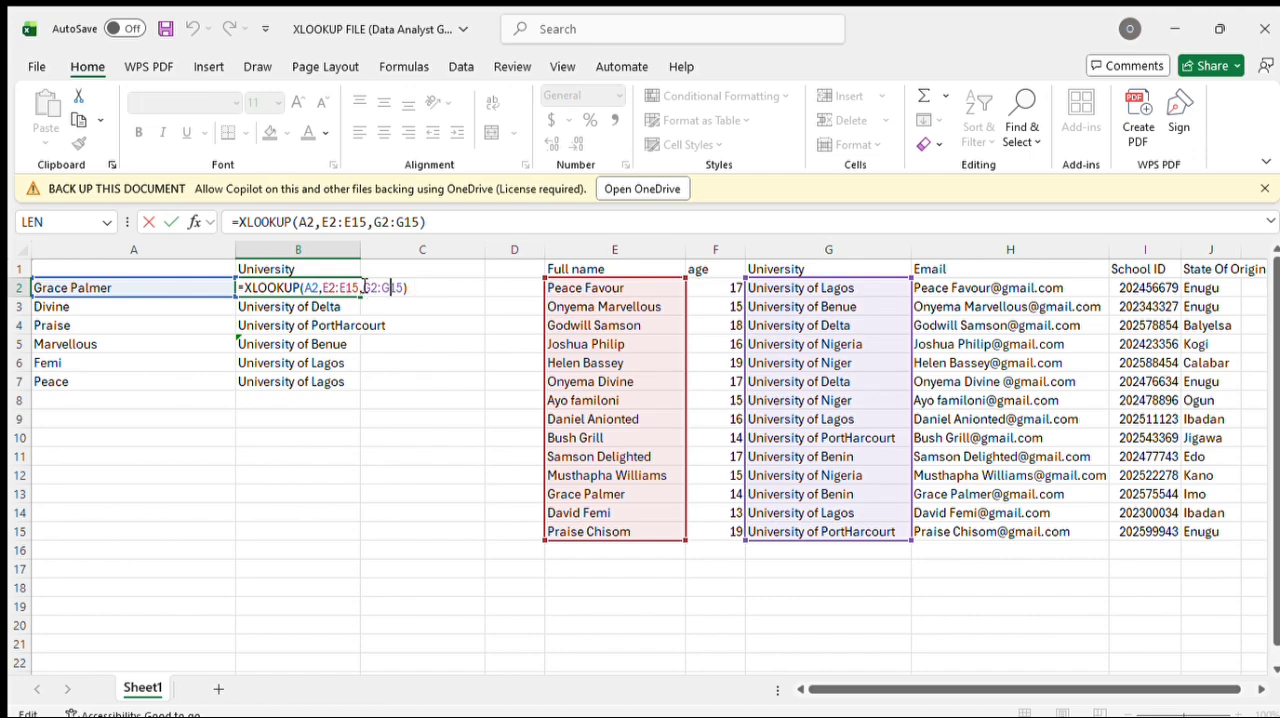
pyautogui.moveTo(361, 288); pyautogui.dragTo(405, 290)
pyautogui.press('BackSpace')
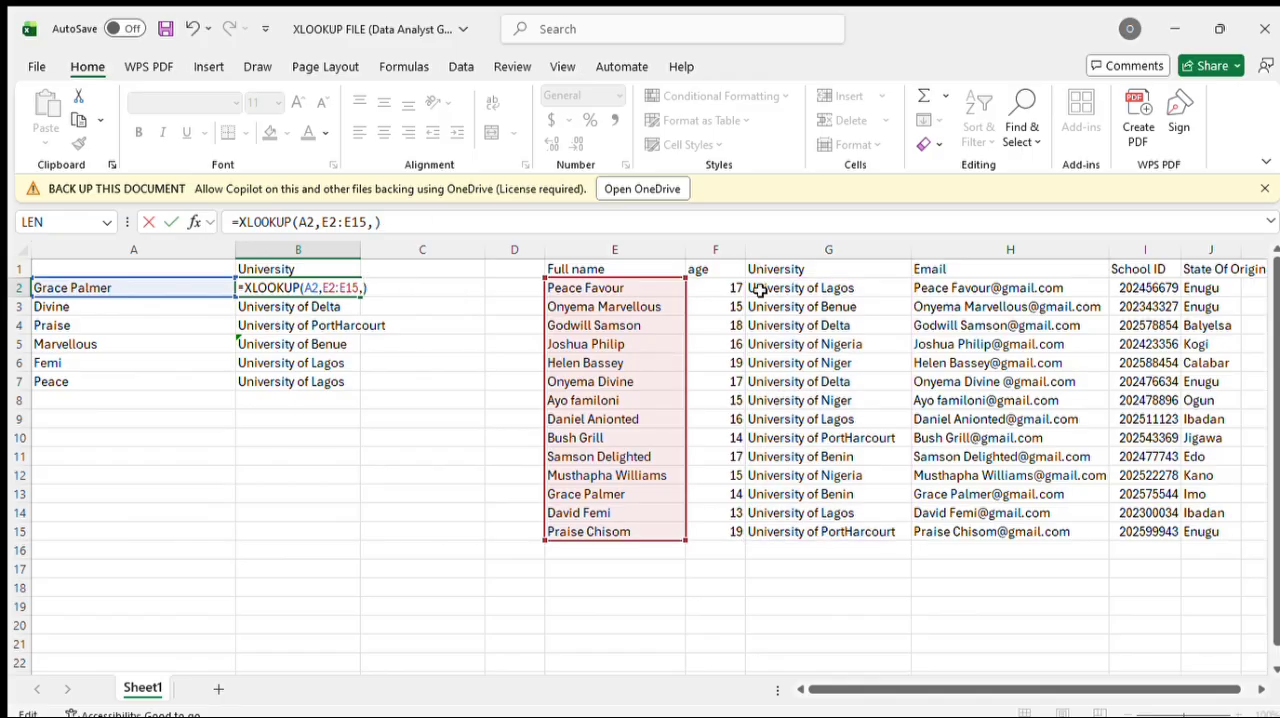
pyautogui.moveTo(758, 289); pyautogui.dragTo(1064, 349)
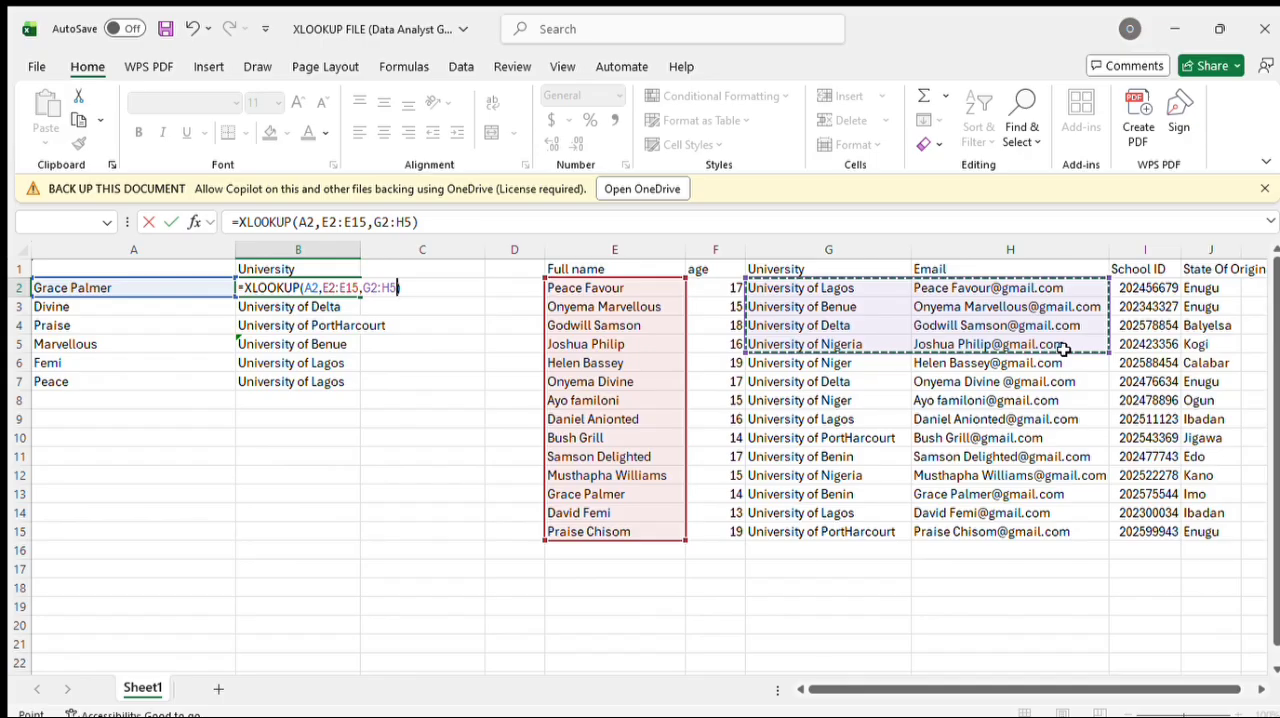
pyautogui.moveTo(1110, 358); pyautogui.dragTo(1163, 532)
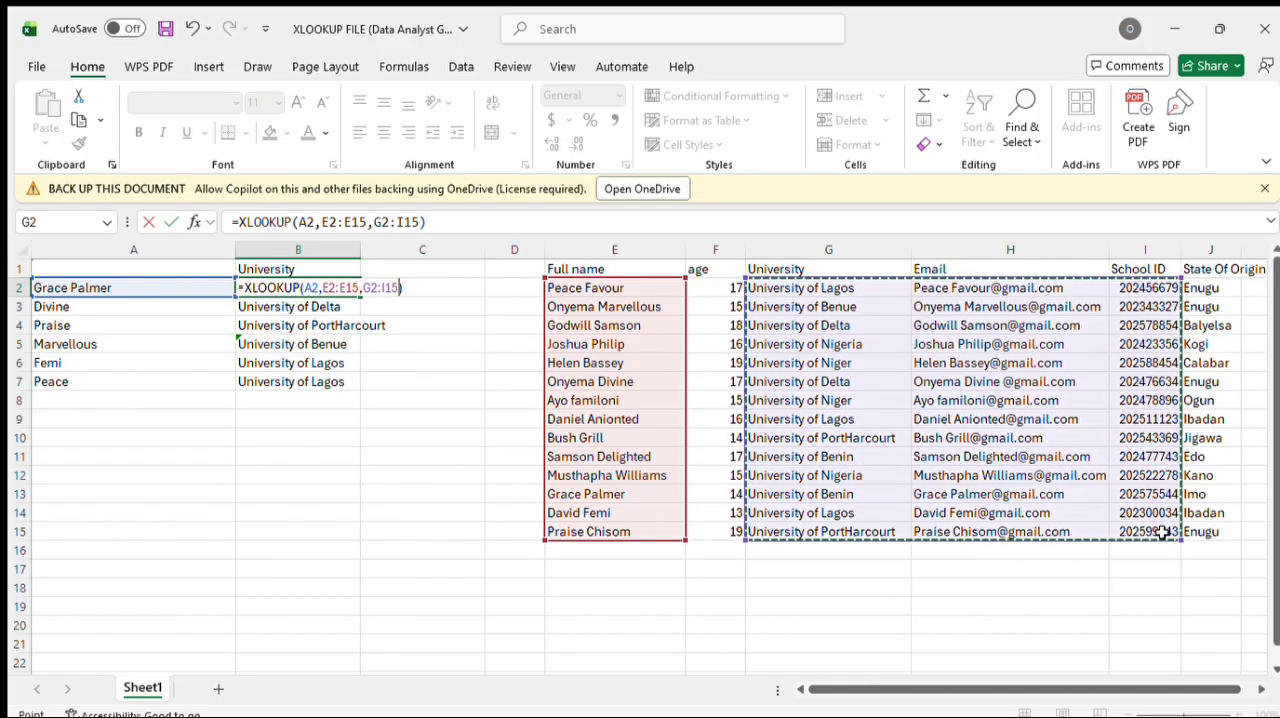
pyautogui.press('Return')
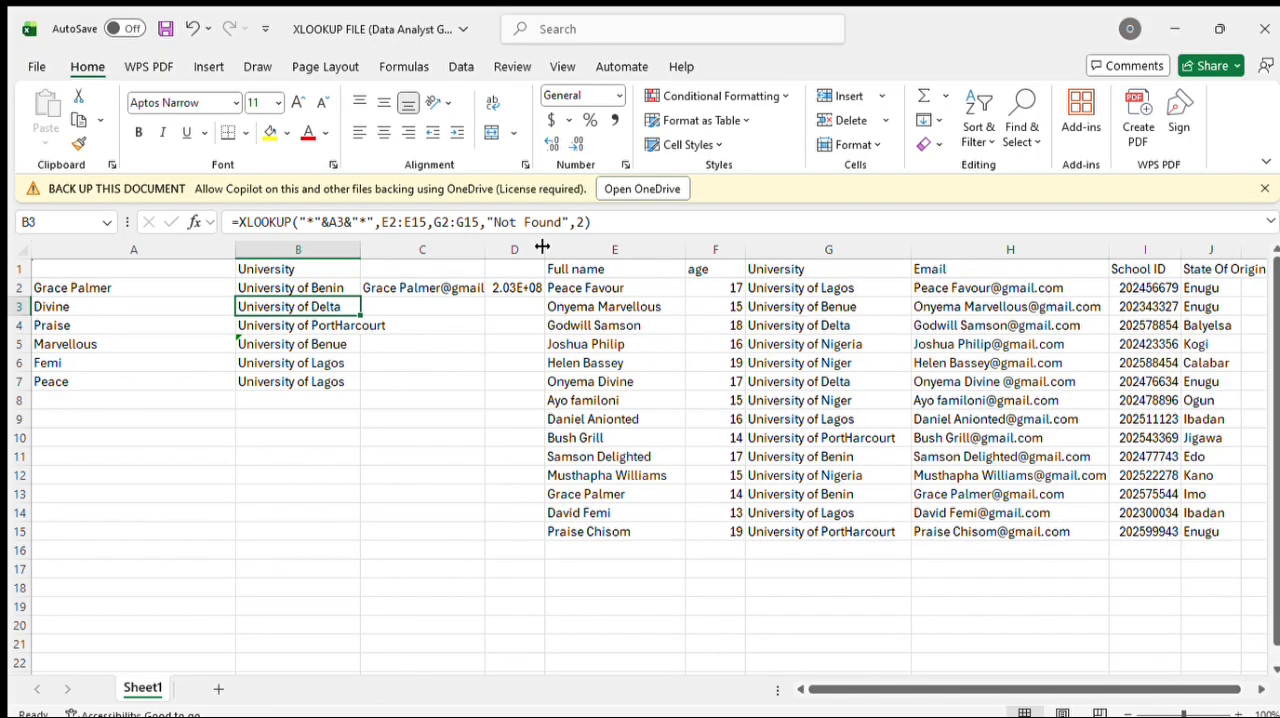
pyautogui.moveTo(545, 247); pyautogui.dragTo(608, 250)
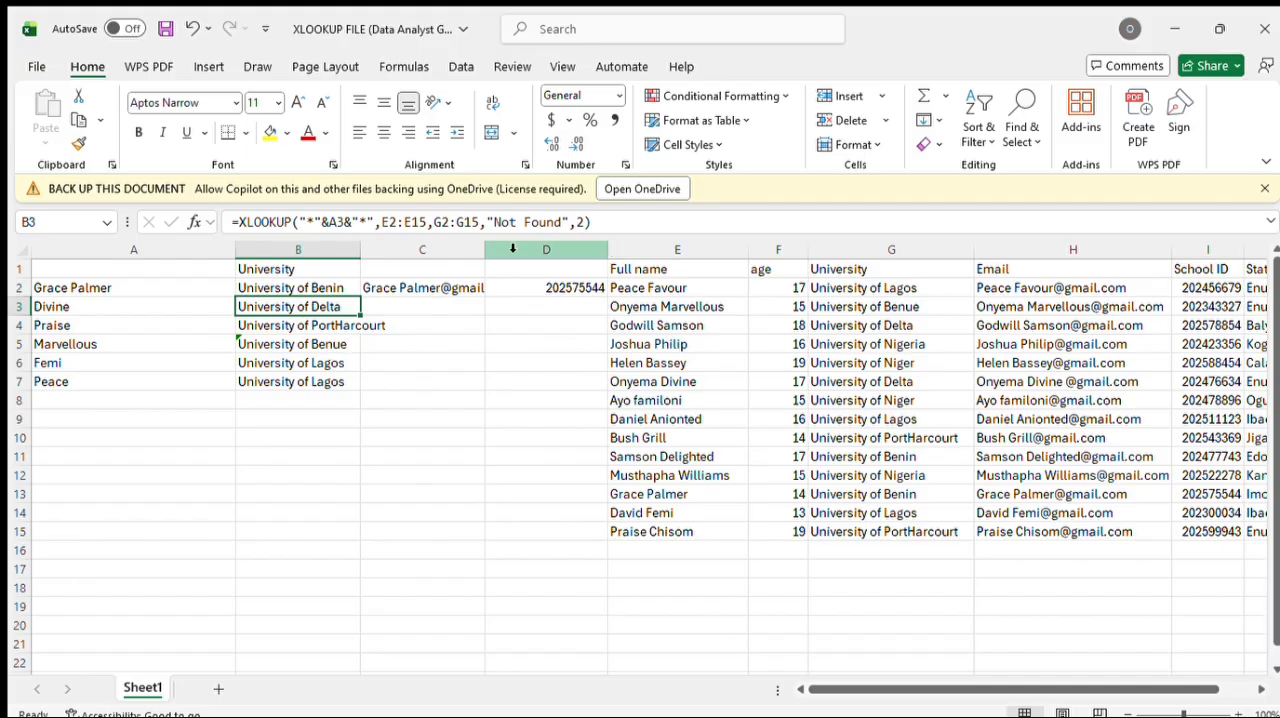
pyautogui.moveTo(479, 250); pyautogui.dragTo(548, 248)
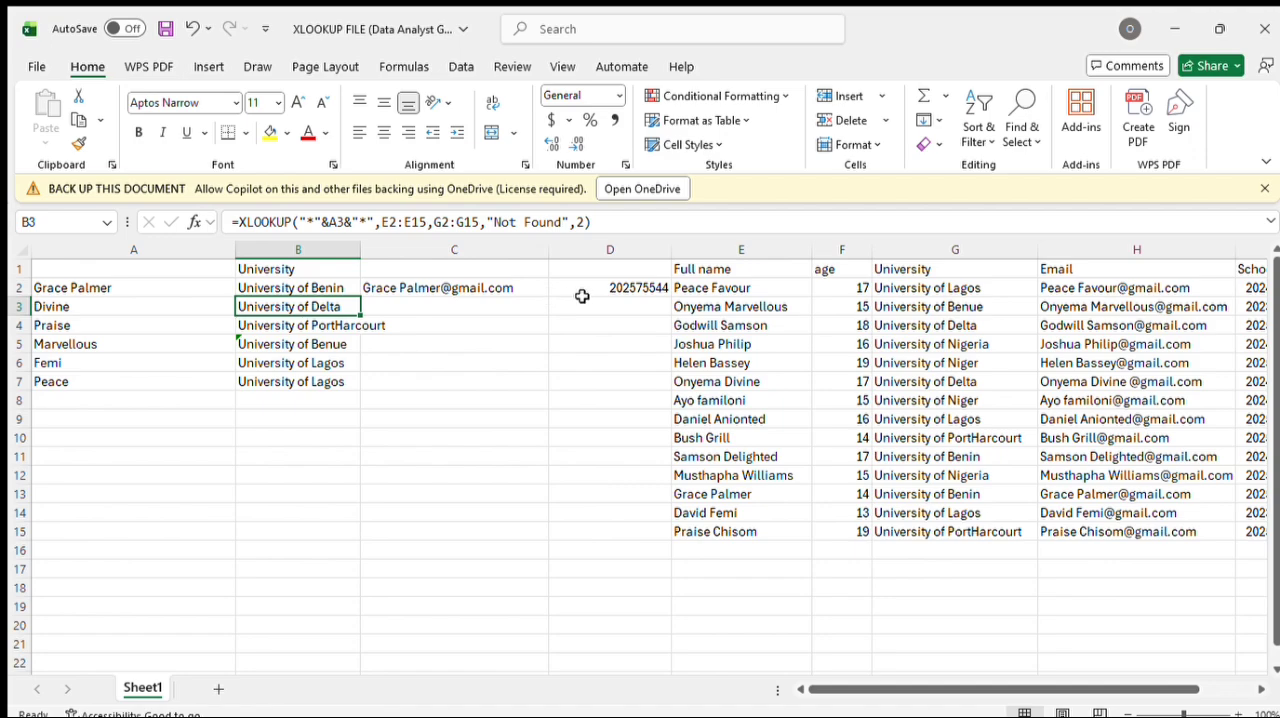
# Step: Replace the return array in B3's wildcard XLOOKUP formula with G2:I15 to return university, email and school ID
pyautogui.doubleClick(352, 301)
pyautogui.moveTo(412, 307); pyautogui.dragTo(452, 306)
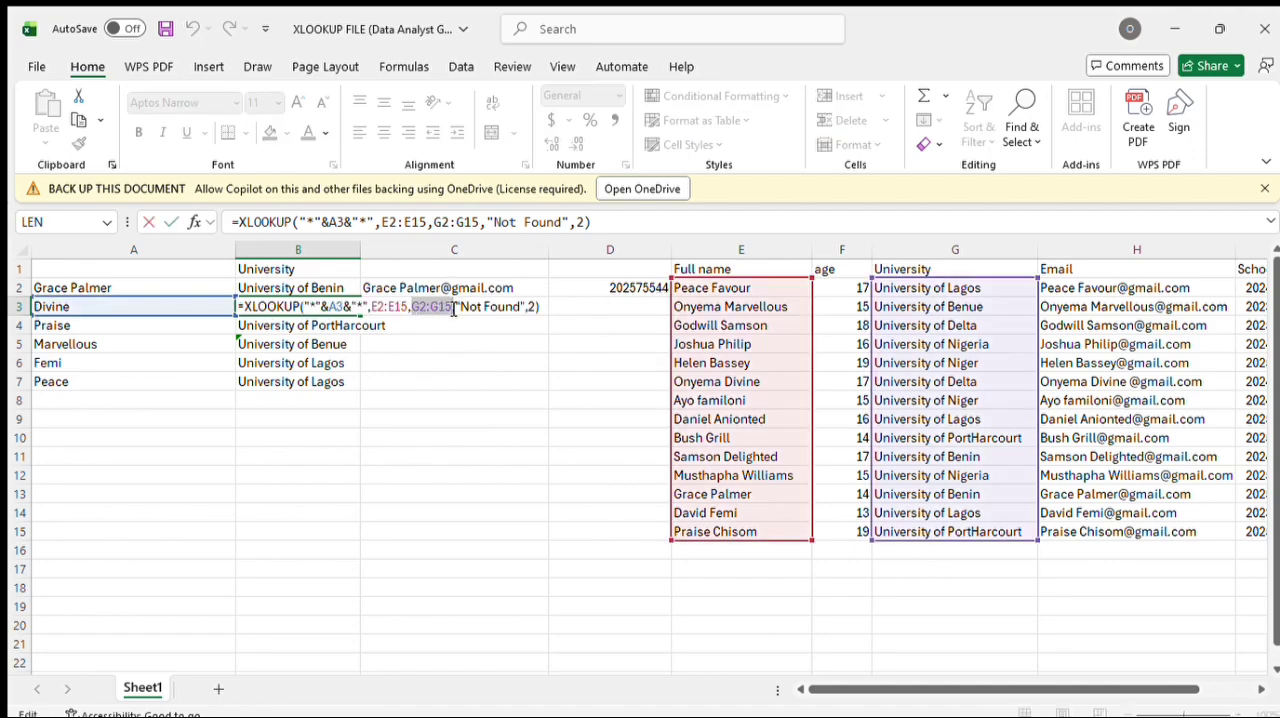
pyautogui.press('BackSpace')
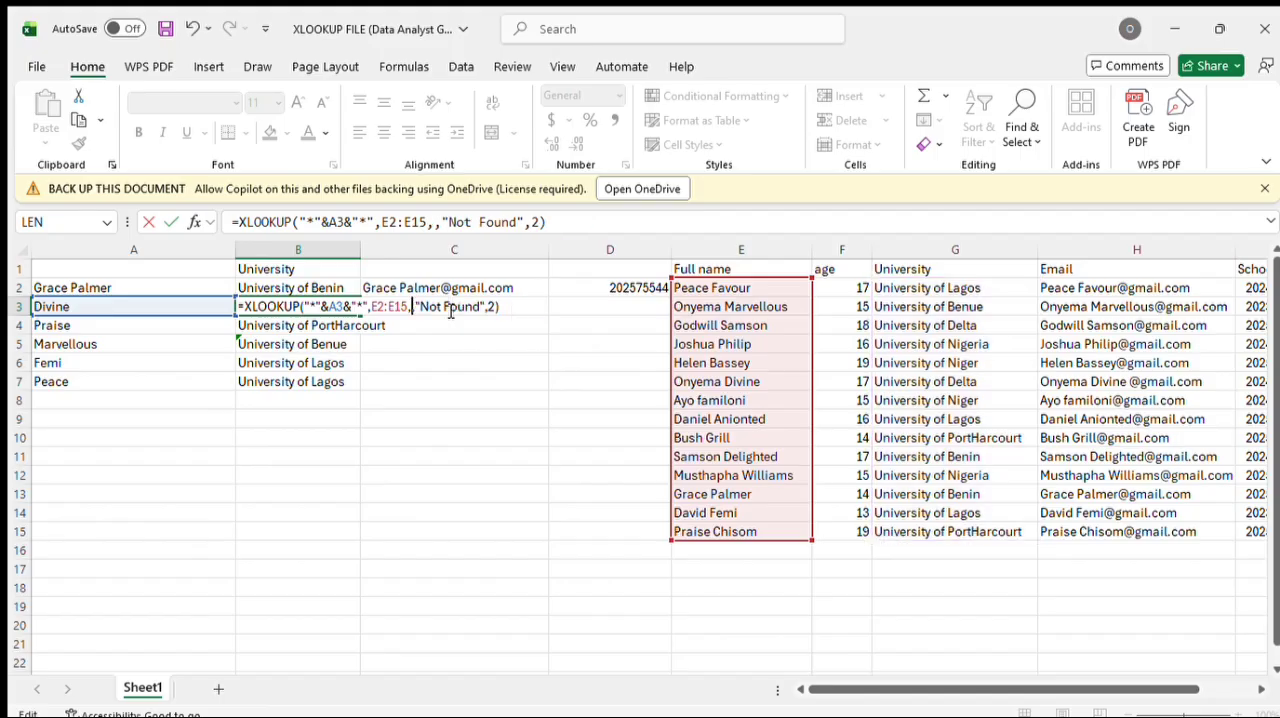
pyautogui.moveTo(877, 287); pyautogui.dragTo(906, 293)
pyautogui.moveTo(982, 313); pyautogui.dragTo(986, 284)
pyautogui.moveTo(905, 305); pyautogui.dragTo(1100, 400)
pyautogui.moveTo(1222, 566); pyautogui.dragTo(1258, 527)
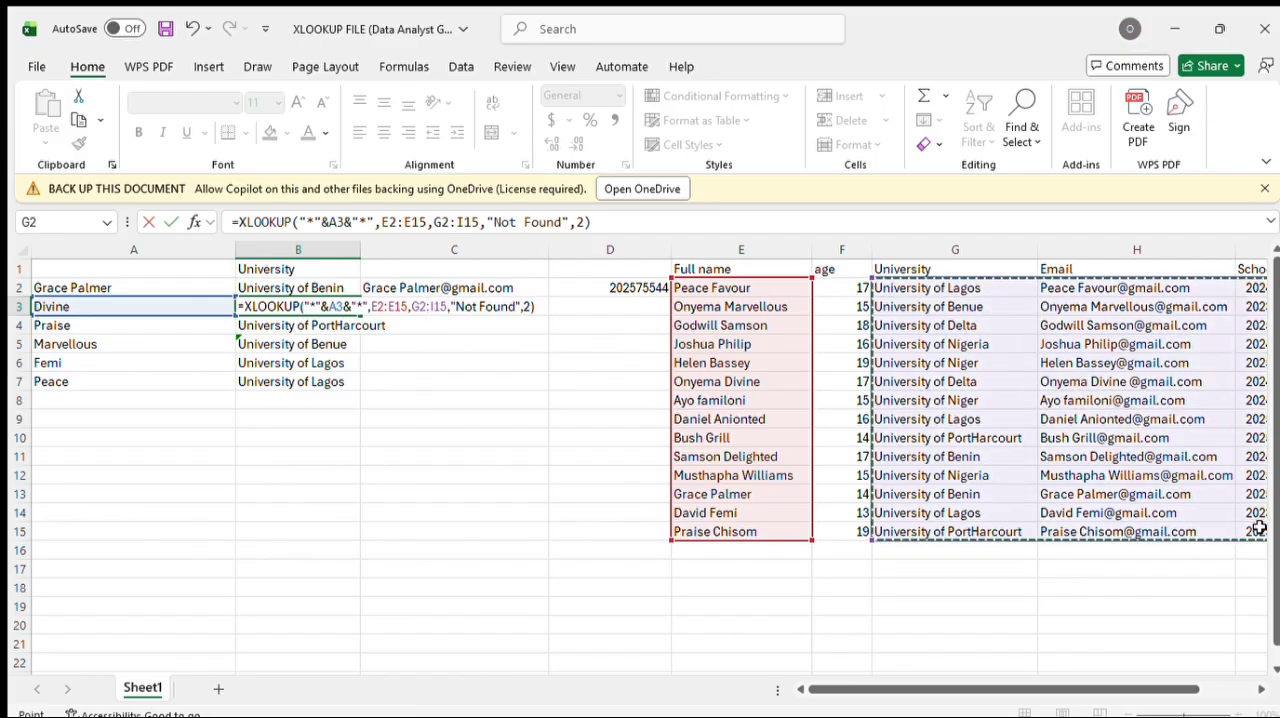
pyautogui.press('Return')
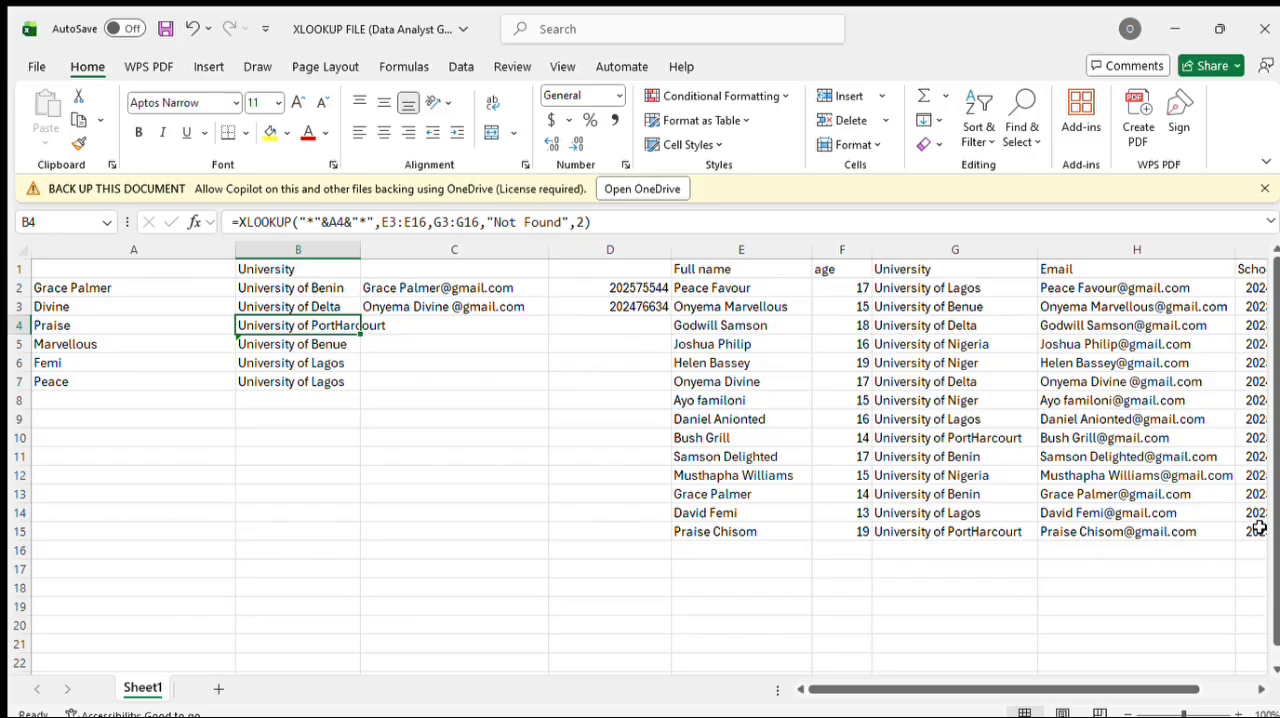
# Step: Replace the return array in B4's wildcard XLOOKUP formula with G2:I15, leaving its lookup array as E3:E16
pyautogui.doubleClick(280, 322)
pyautogui.doubleClick(293, 325)
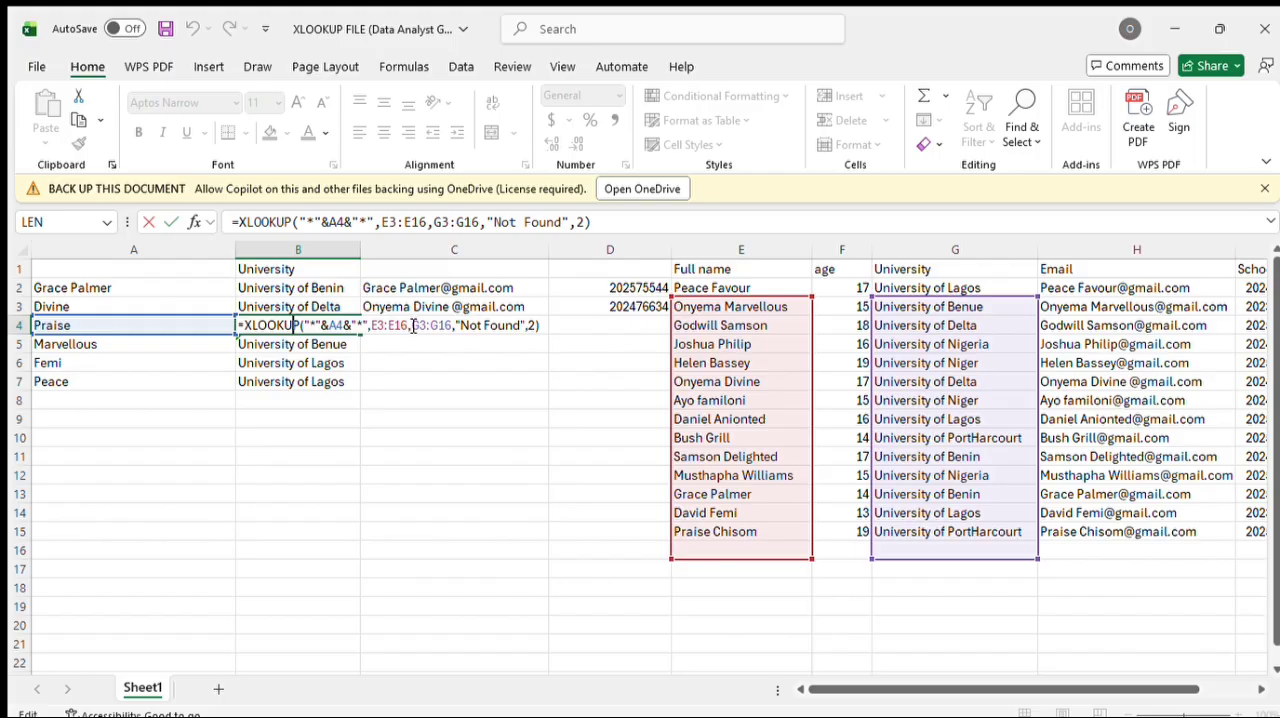
pyautogui.moveTo(413, 325); pyautogui.dragTo(452, 325)
pyautogui.press('BackSpace')
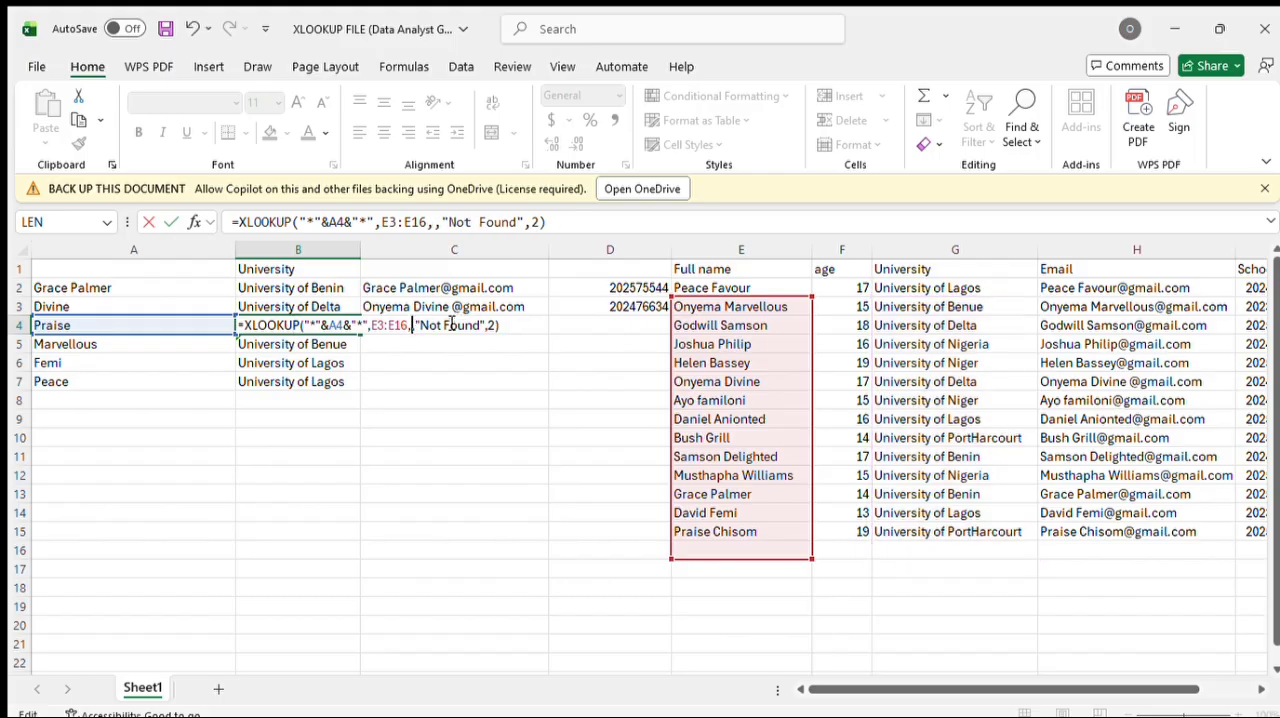
pyautogui.moveTo(884, 290); pyautogui.dragTo(1057, 527)
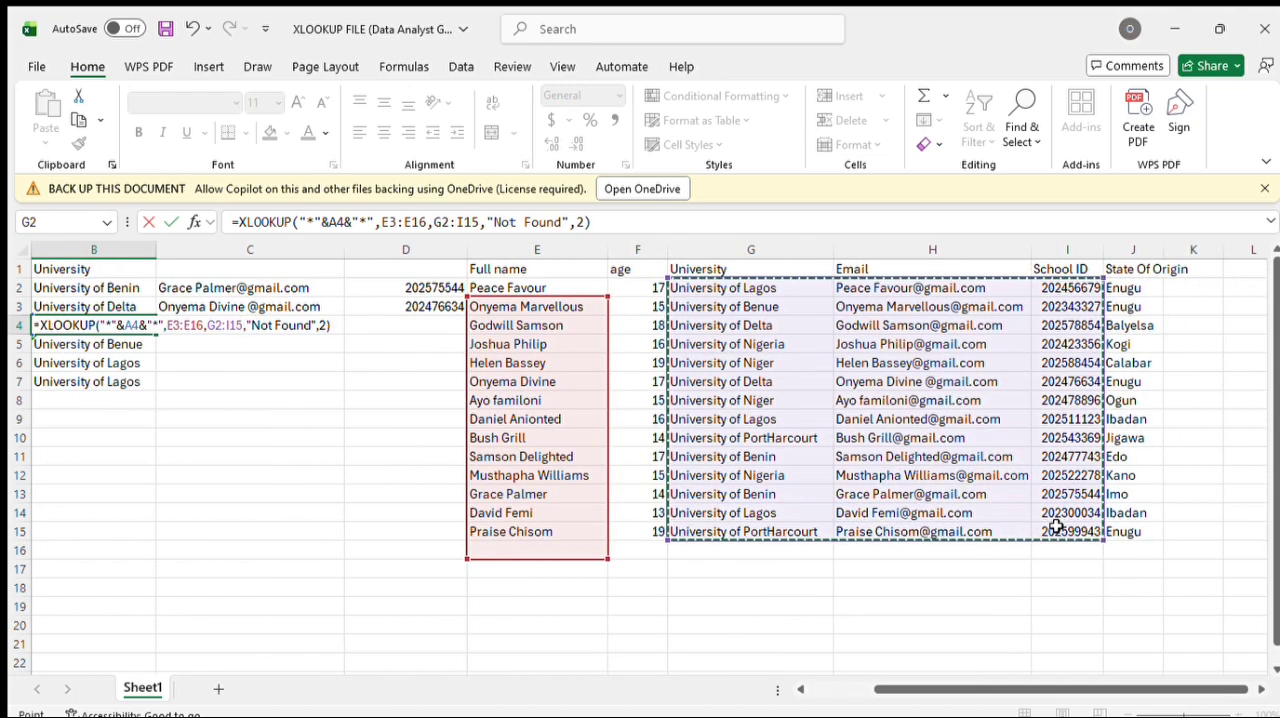
pyautogui.press('Return')
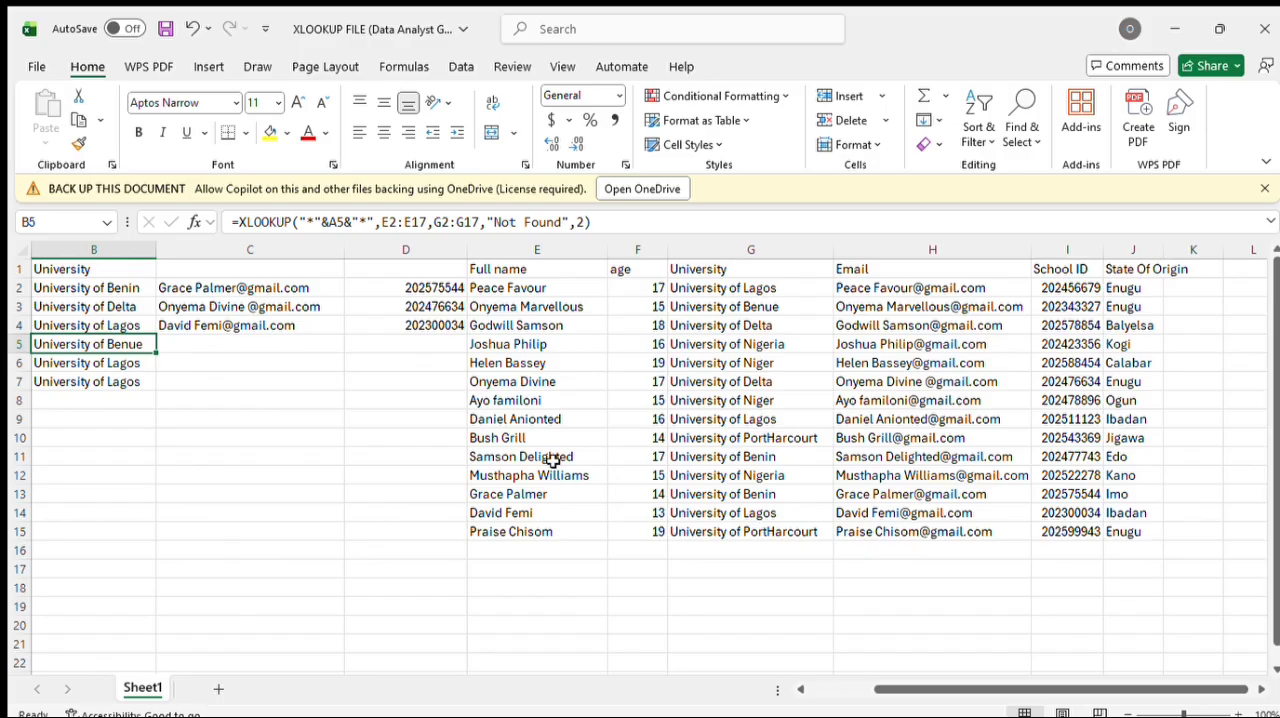